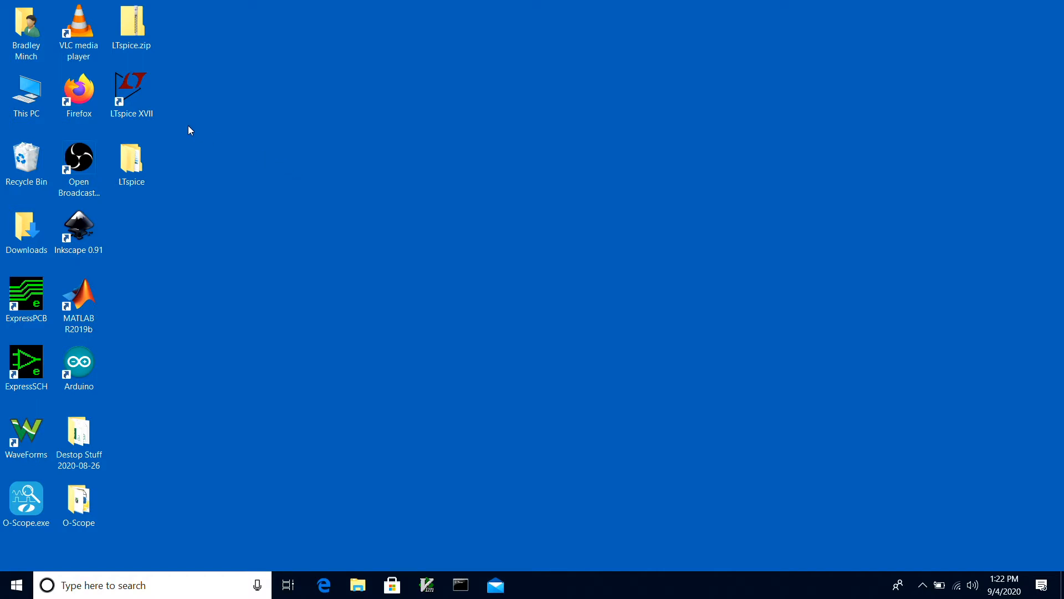
Step: Launch LTspice XVII from the desktop and create a new blank schematic
{"action": "double_click", "coordinate": [123, 89]}
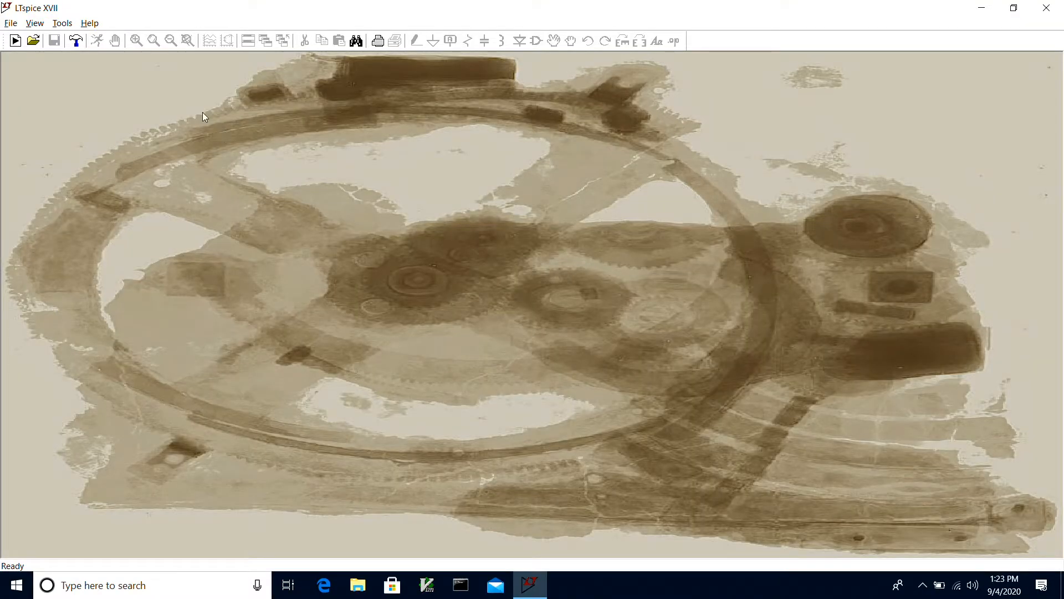
{"action": "left_click", "coordinate": [10, 22]}
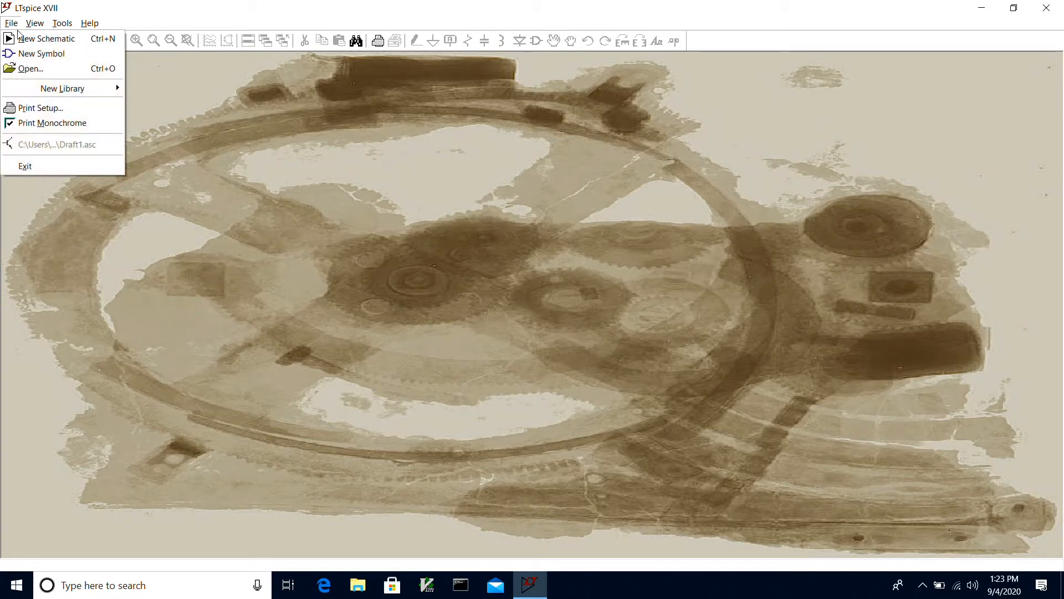
{"action": "left_click", "coordinate": [32, 40]}
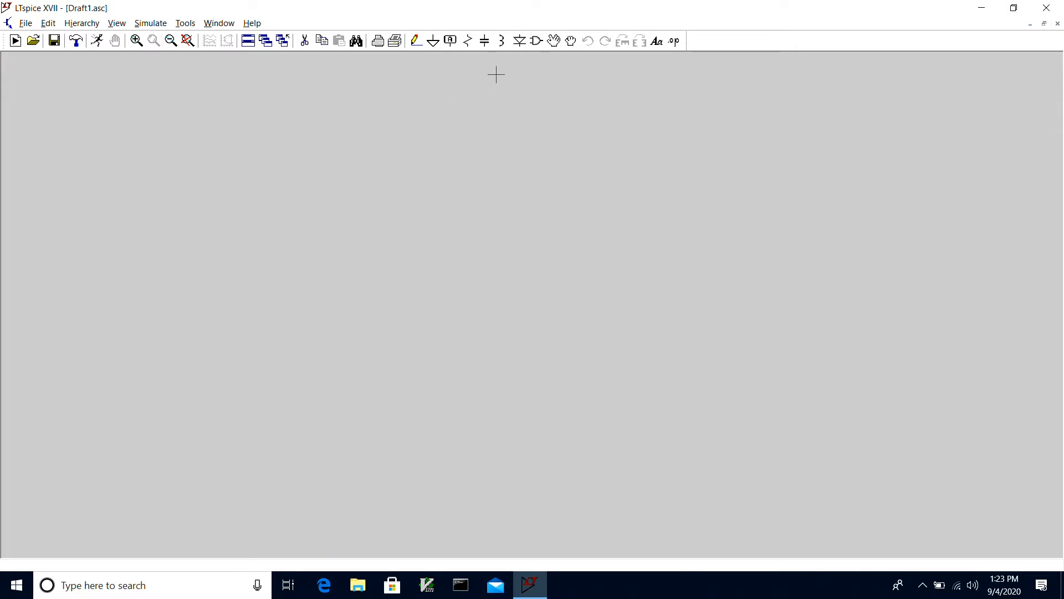
Step: Place two vertical resistors from the cktsym symbol library, one directly above the other with a small gap between them
{"action": "left_click", "coordinate": [536, 41]}
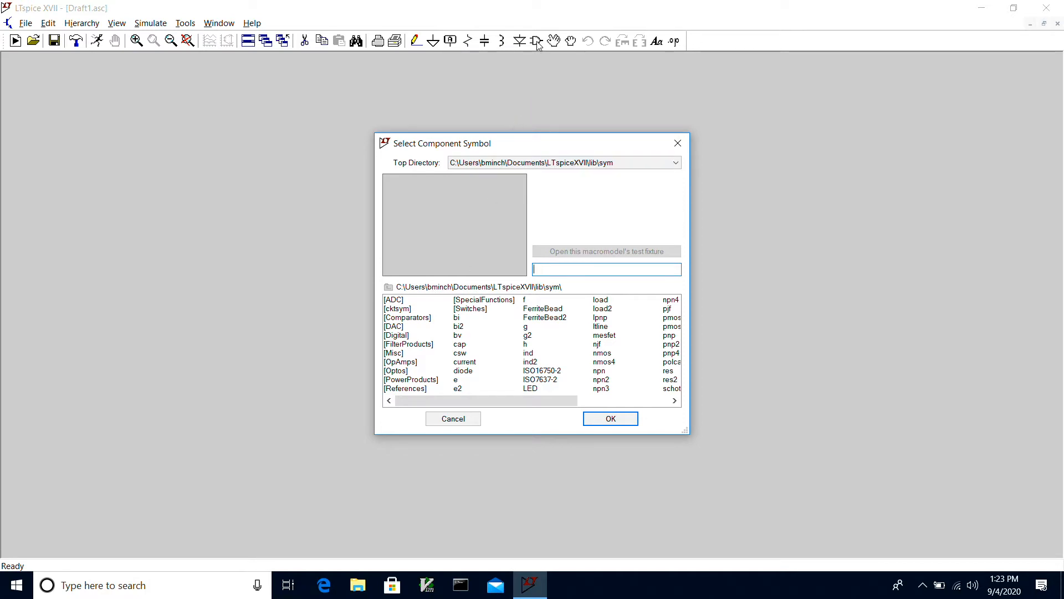
{"action": "left_click", "coordinate": [407, 310]}
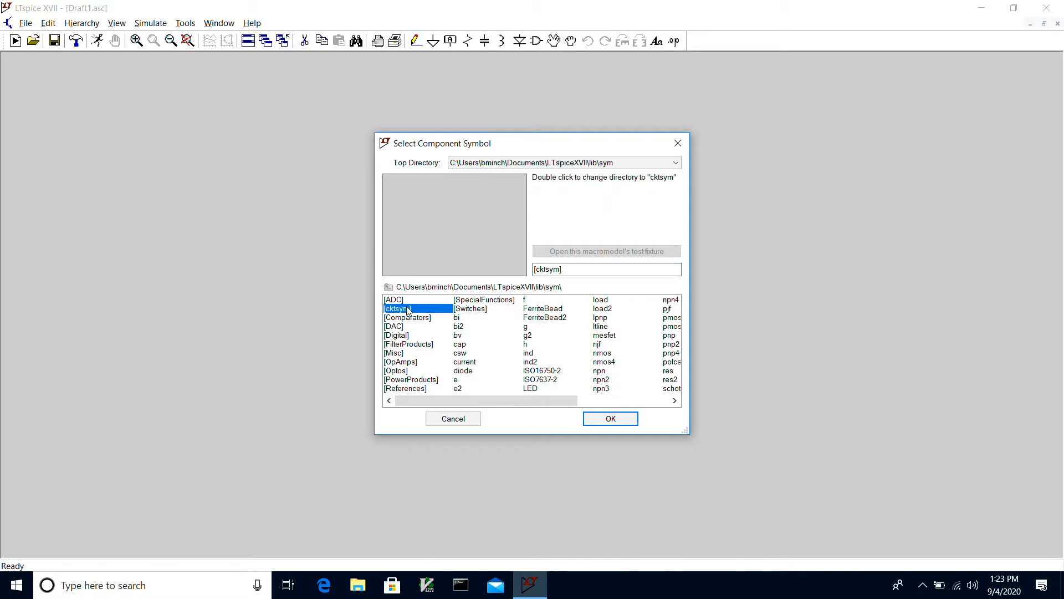
{"action": "double_click", "coordinate": [407, 310]}
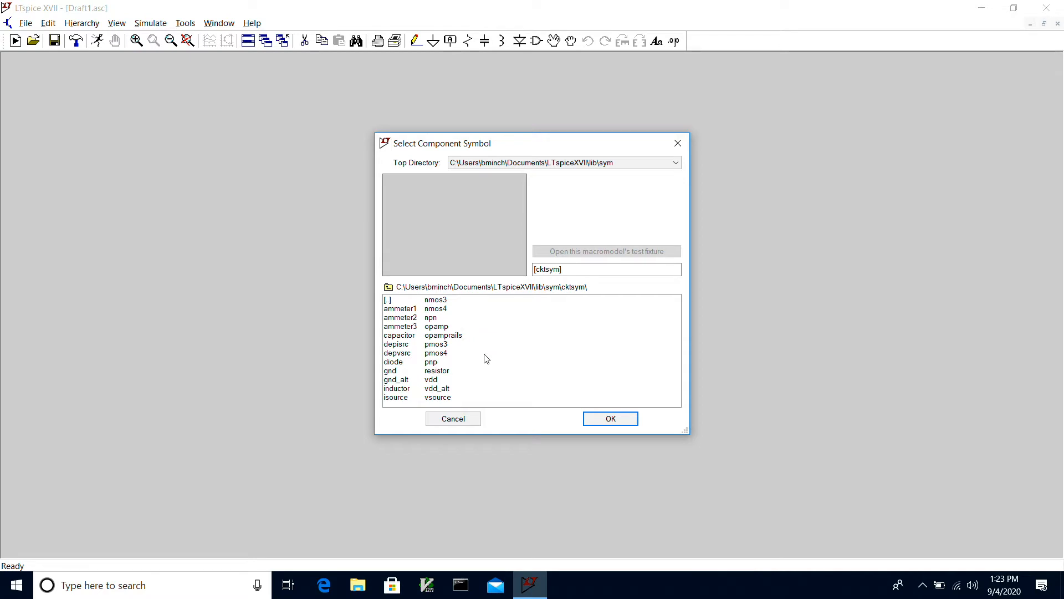
{"action": "left_click", "coordinate": [444, 375]}
{"action": "double_click", "coordinate": [444, 375]}
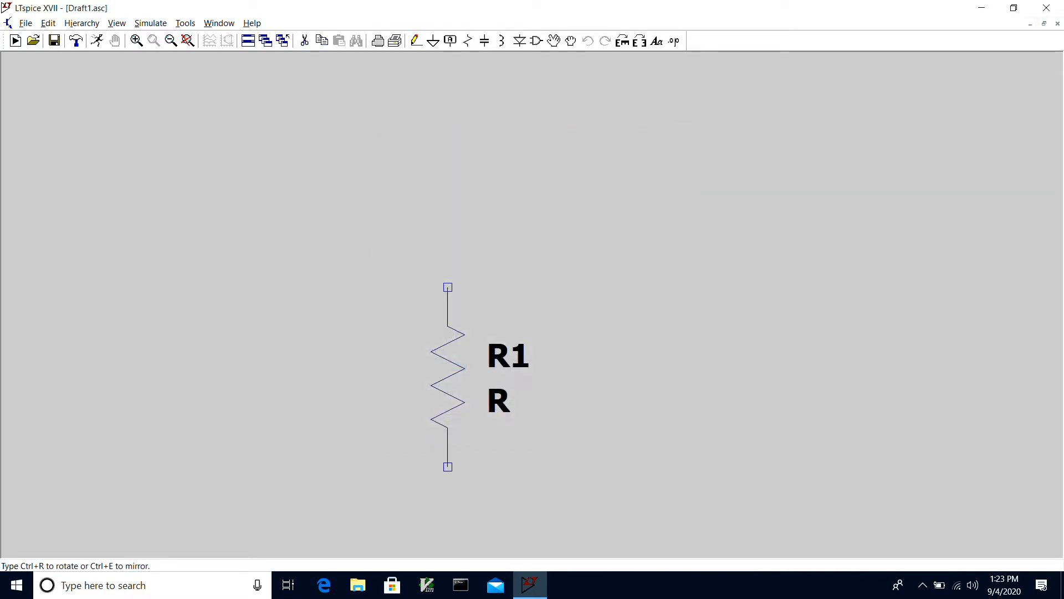
{"action": "left_click", "coordinate": [515, 152]}
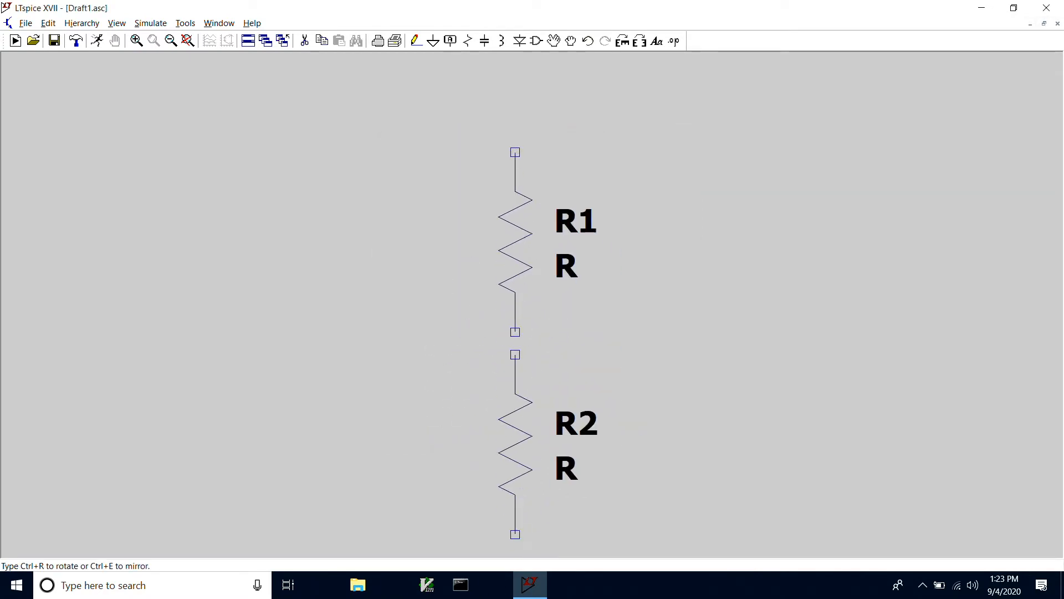
{"action": "left_click", "coordinate": [515, 377]}
{"action": "key", "text": "Escape"}
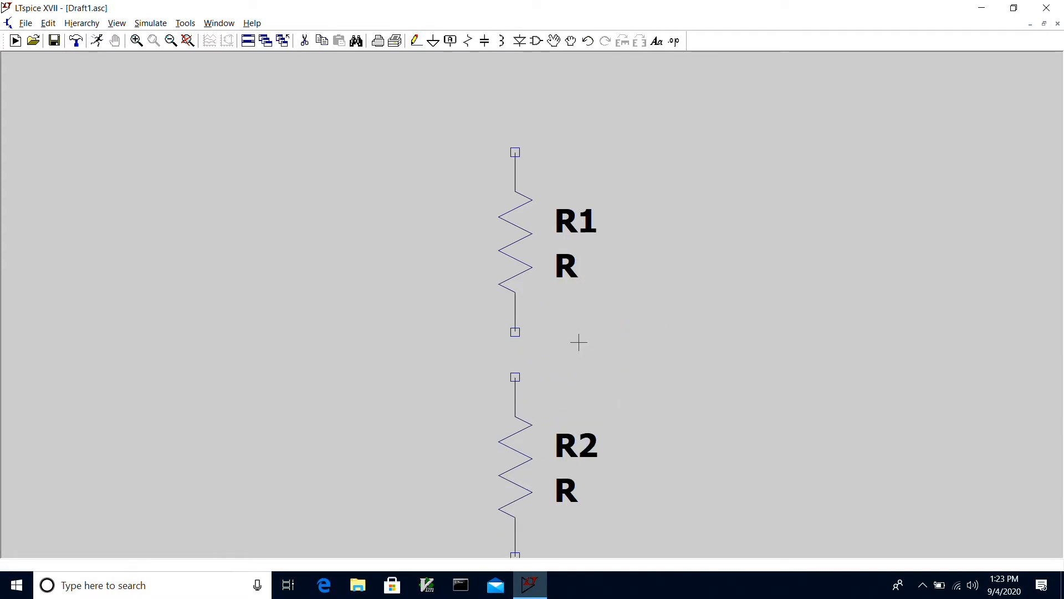
Step: Place one opamprails op-amp from the cktsym library to the upper left of the resistors
{"action": "left_click", "coordinate": [536, 40]}
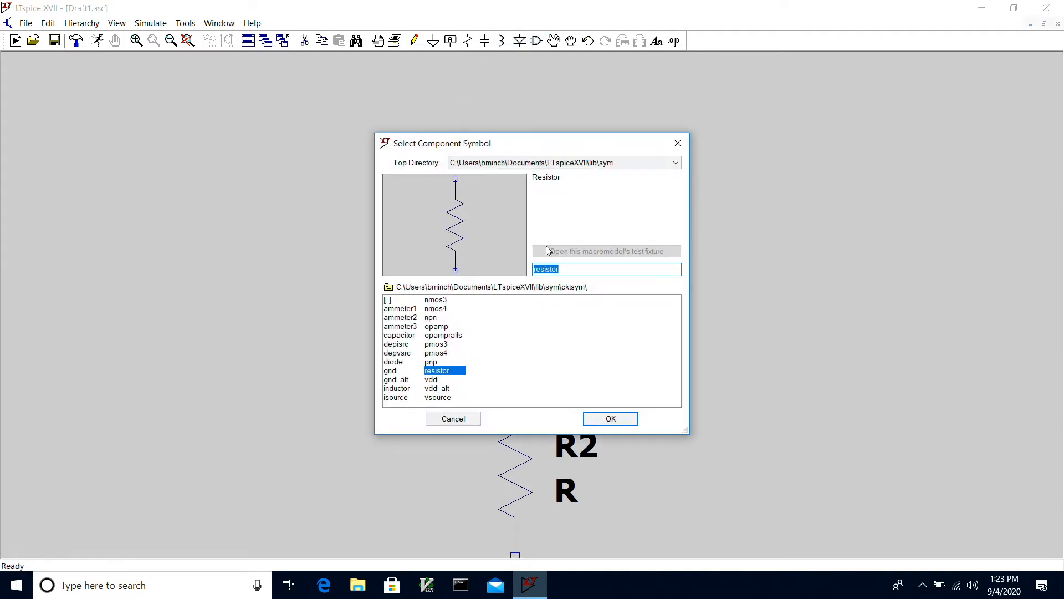
{"action": "double_click", "coordinate": [439, 335]}
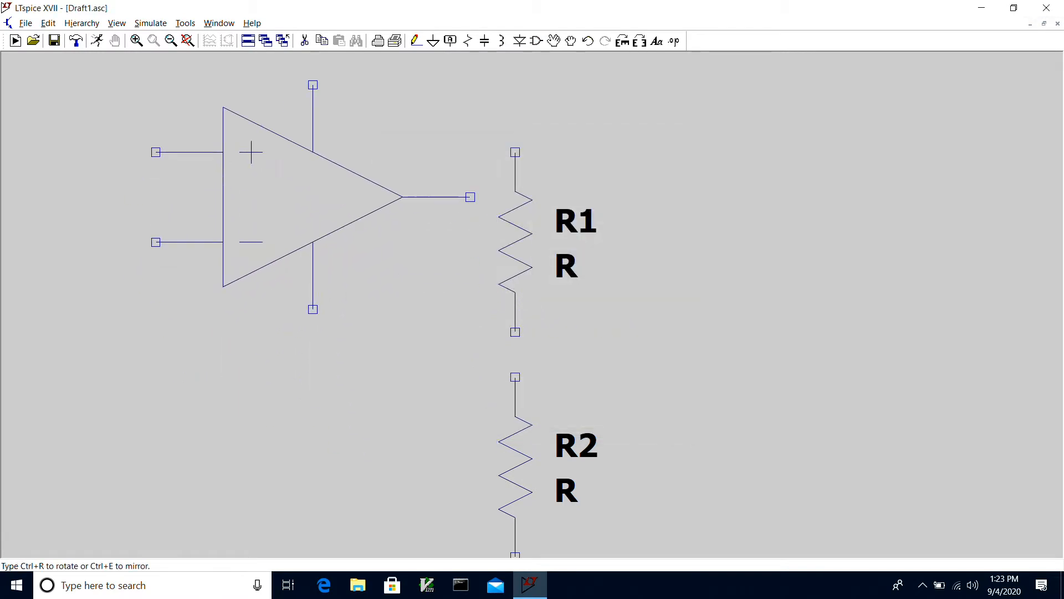
{"action": "left_click", "coordinate": [275, 91]}
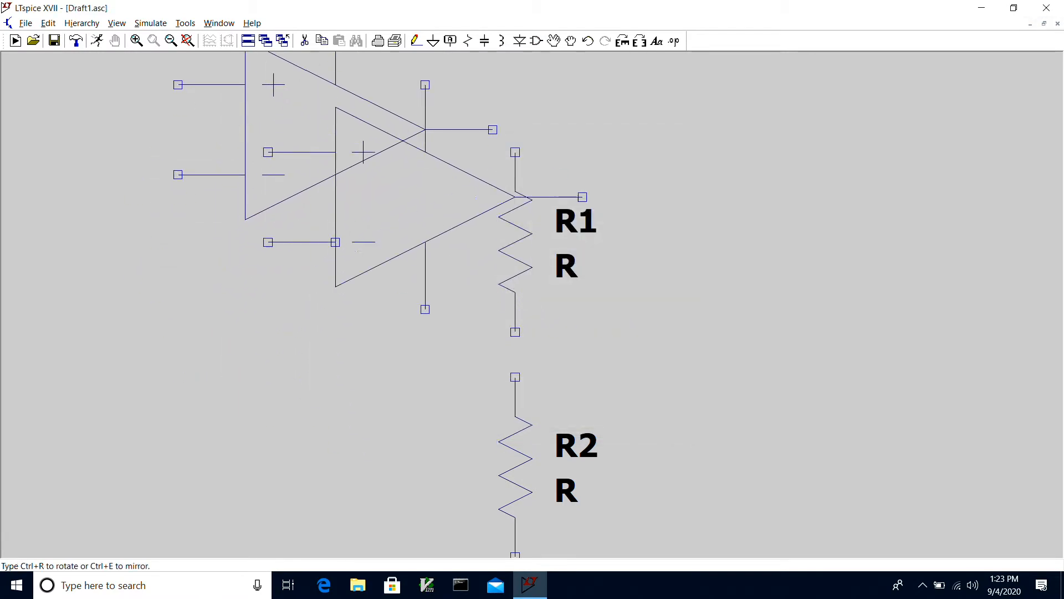
{"action": "key", "text": "Escape"}
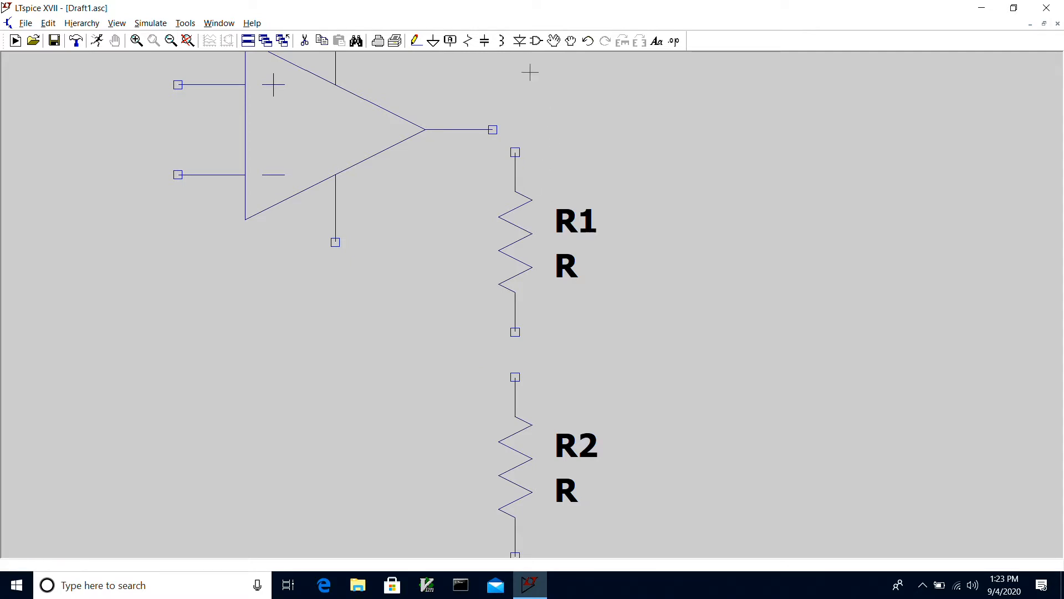
Step: Place three vsource voltage sources left of the resistors: one beside the op-amp and two side by side below it
{"action": "left_click", "coordinate": [536, 41]}
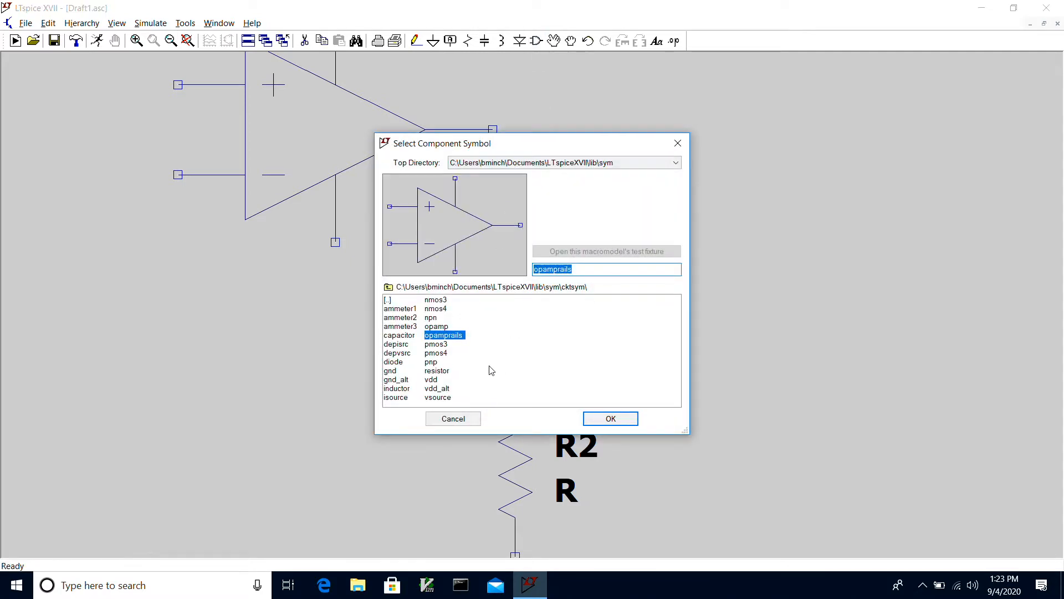
{"action": "left_click", "coordinate": [447, 397]}
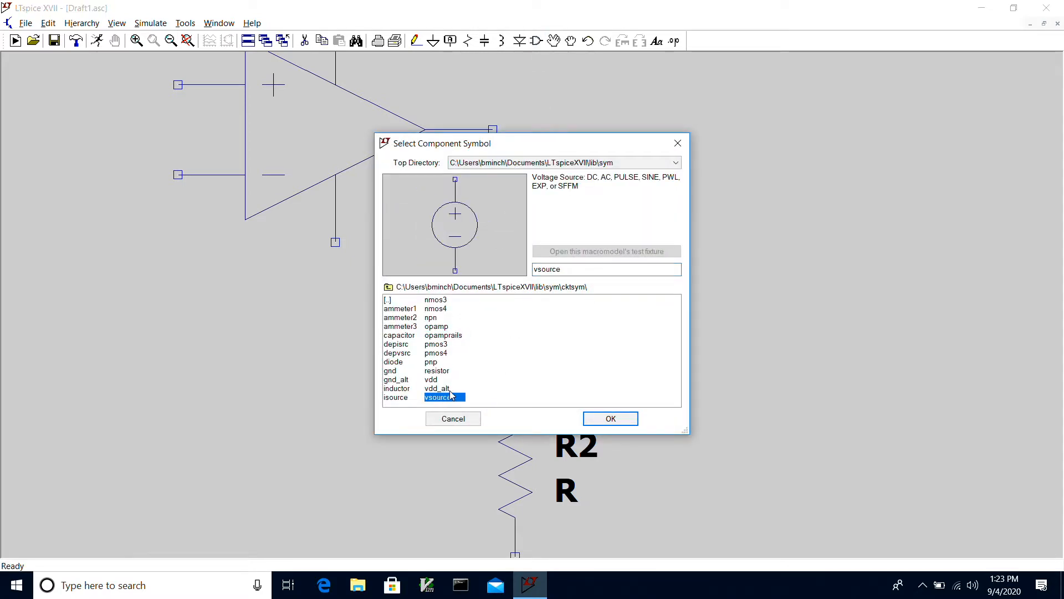
{"action": "left_click", "coordinate": [611, 418]}
{"action": "scroll", "coordinate": [335, 331], "scroll_direction": "down", "scroll_amount": 3}
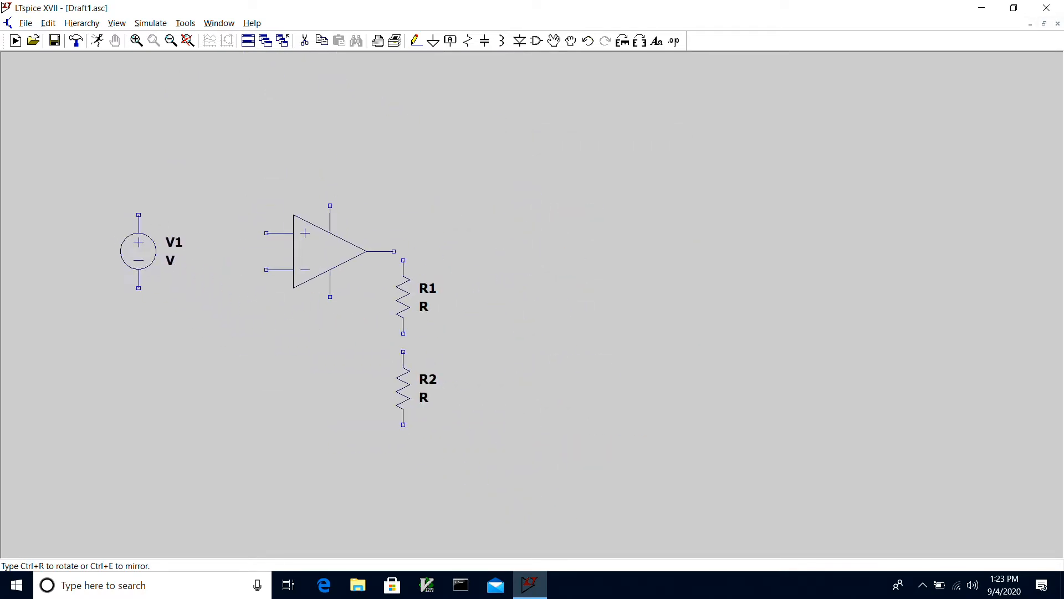
{"action": "left_click", "coordinate": [139, 242]}
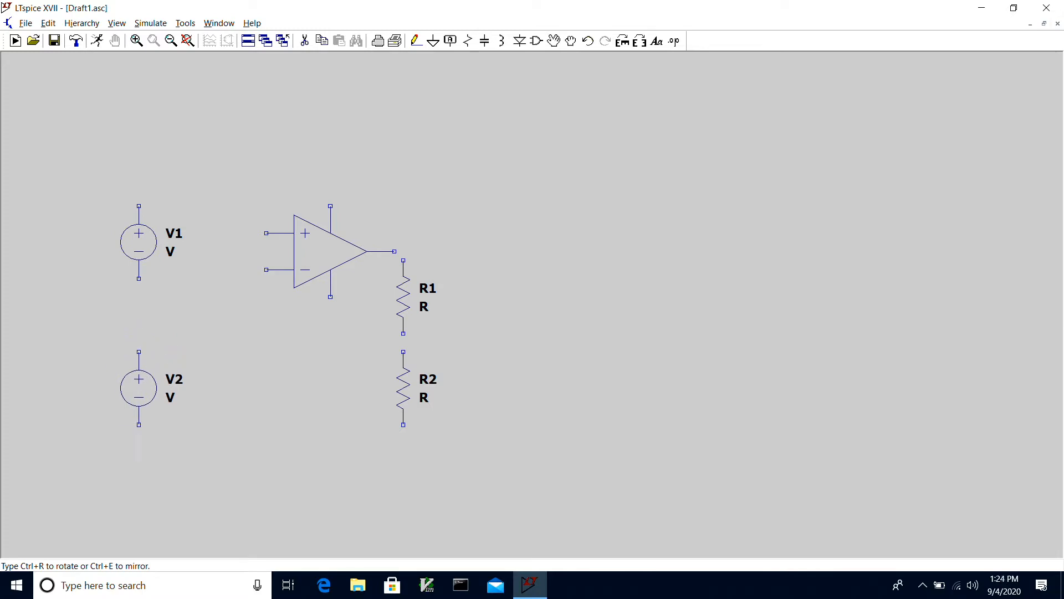
{"action": "left_click", "coordinate": [139, 360]}
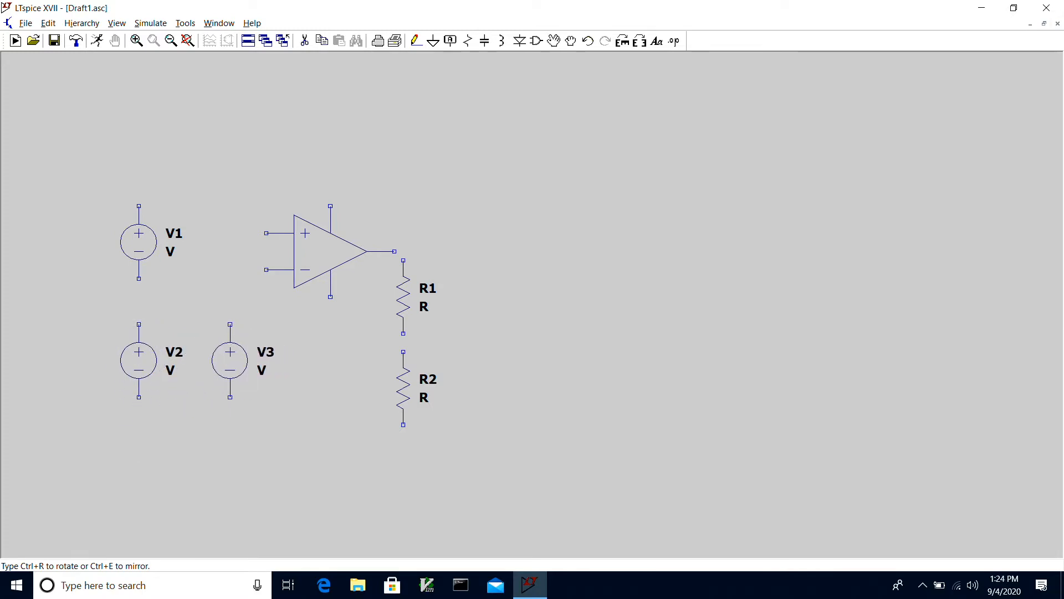
{"action": "left_click", "coordinate": [220, 360]}
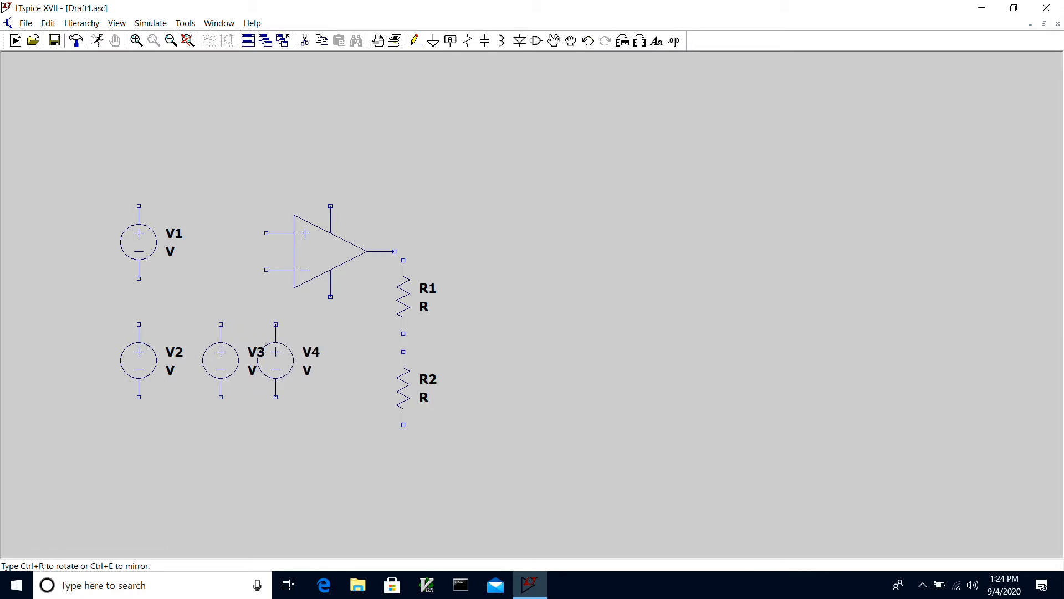
{"action": "key", "text": "Escape"}
Step: Rename voltage source V1 as Vdd, V2 as Vin and V3 as Vref
{"action": "right_click", "coordinate": [178, 241]}
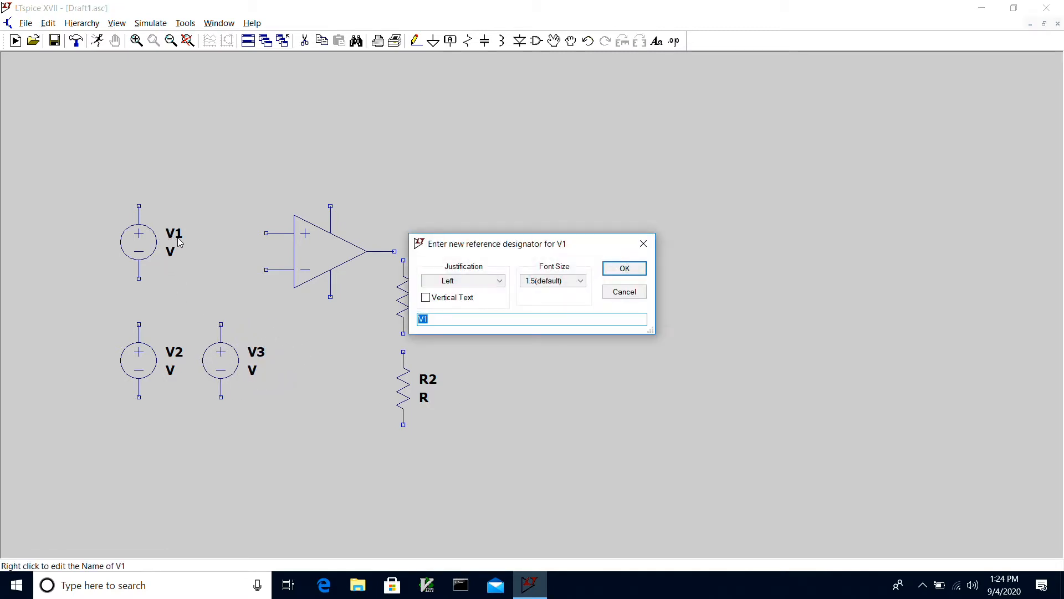
{"action": "type", "text": "Vdd"}
{"action": "key", "text": "Return"}
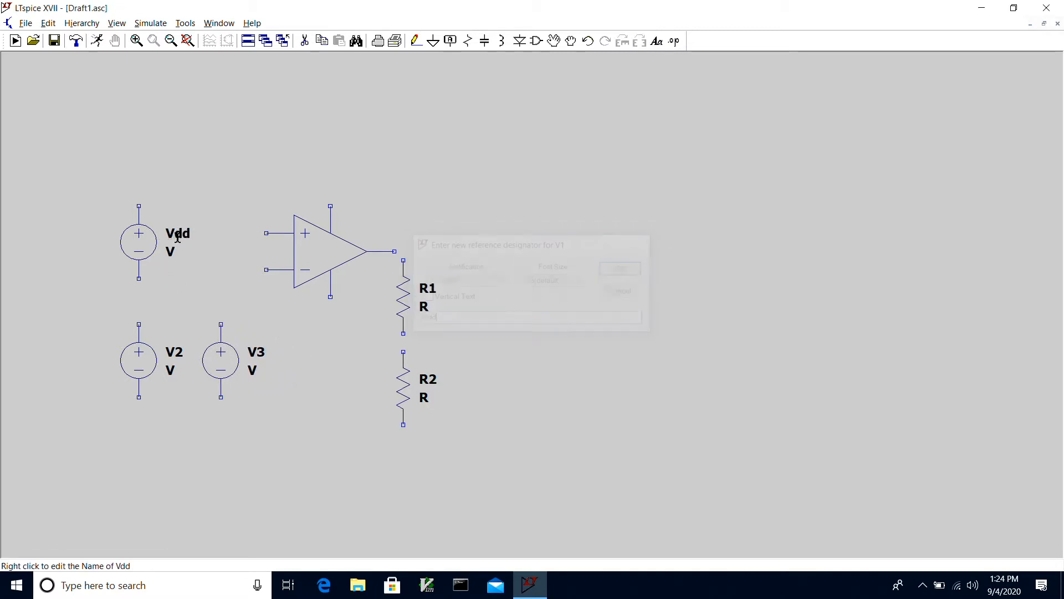
{"action": "right_click", "coordinate": [174, 354]}
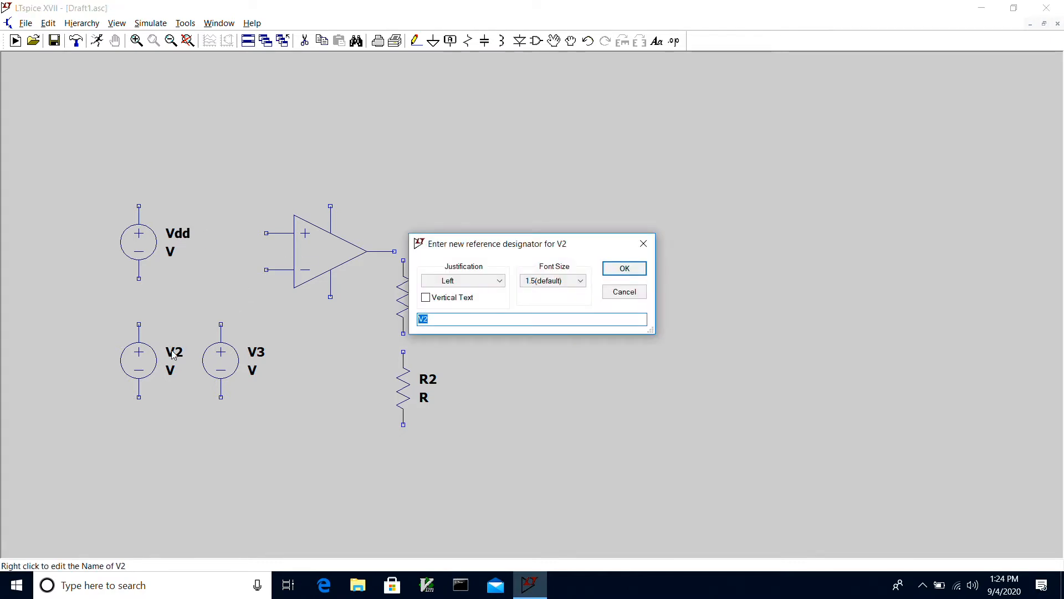
{"action": "type", "text": "Vin"}
{"action": "key", "text": "Return"}
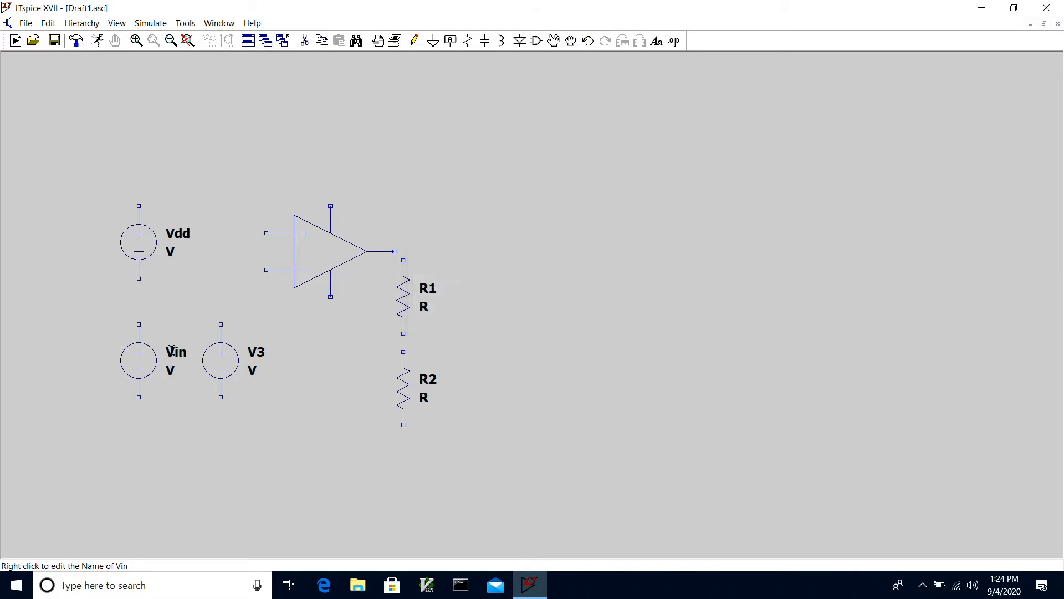
{"action": "right_click", "coordinate": [258, 354]}
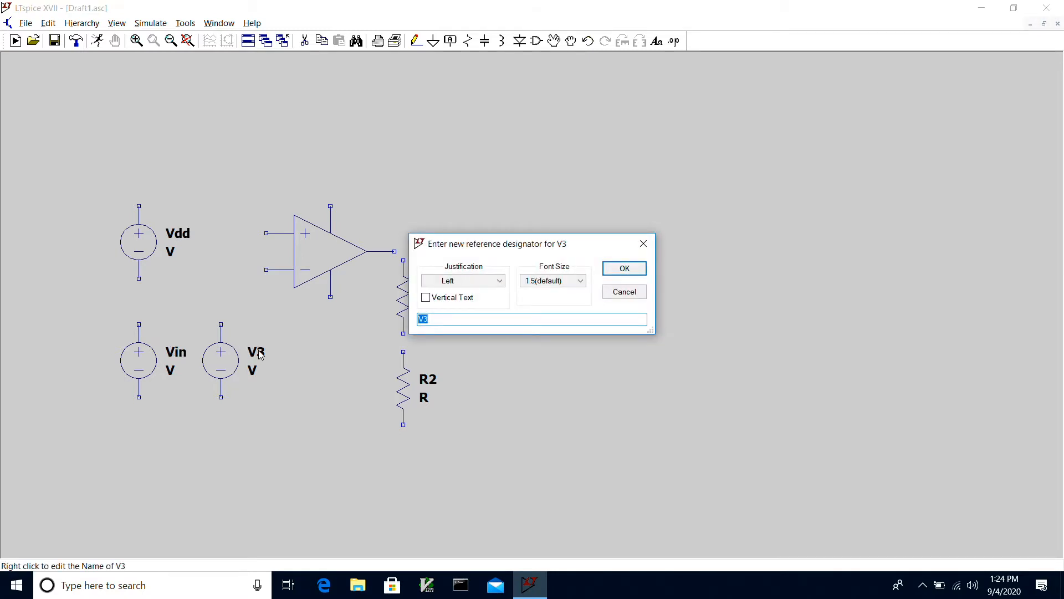
{"action": "type", "text": "Vref"}
{"action": "key", "text": "Return"}
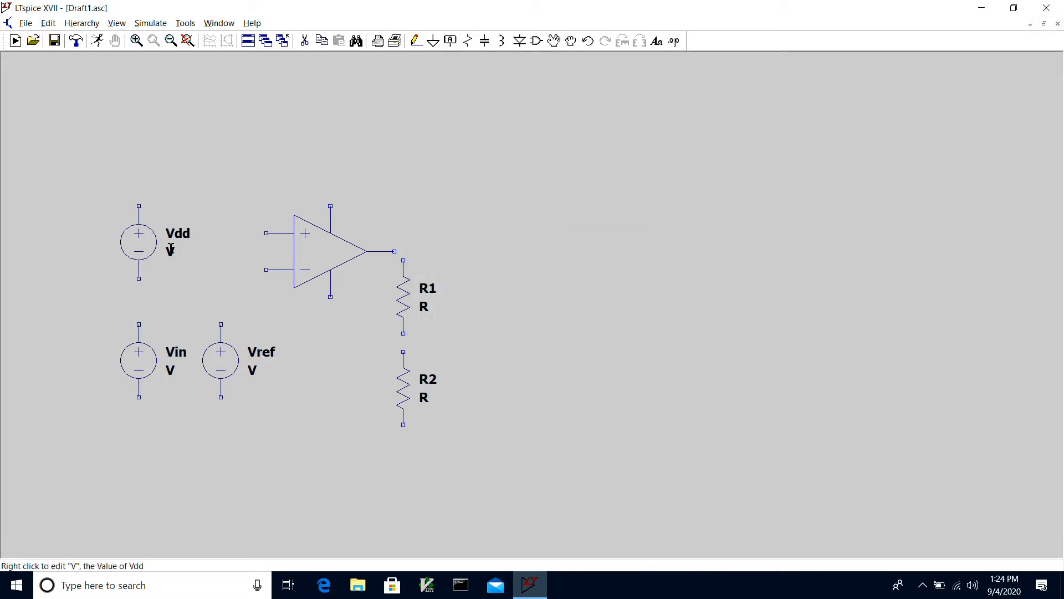
Step: Set the source values to 5 for Vdd, 2.5 for Vin and 2.5 for Vref
{"action": "right_click", "coordinate": [171, 253]}
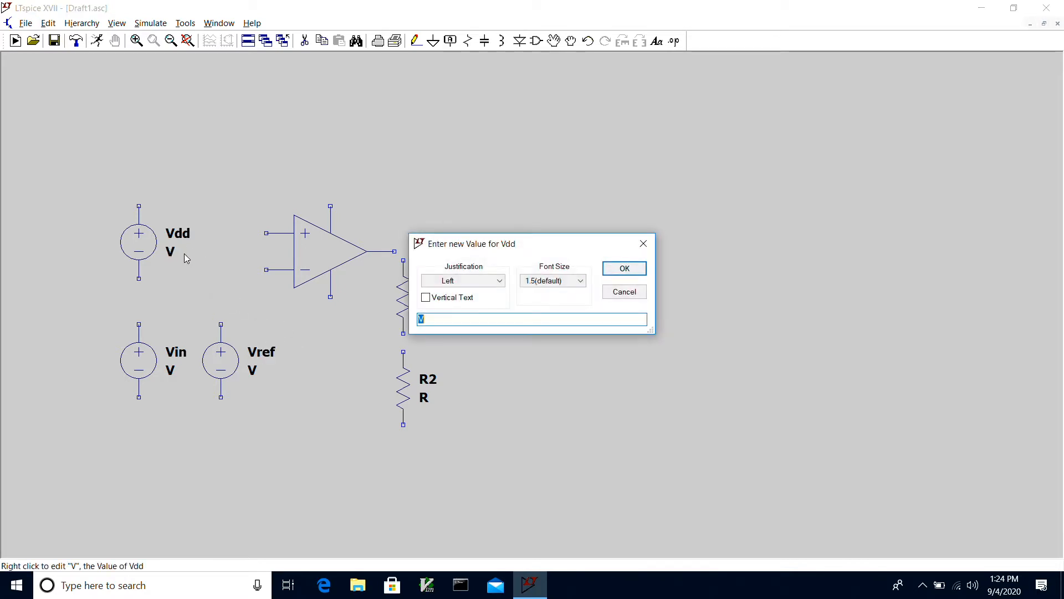
{"action": "type", "text": "5"}
{"action": "key", "text": "Return"}
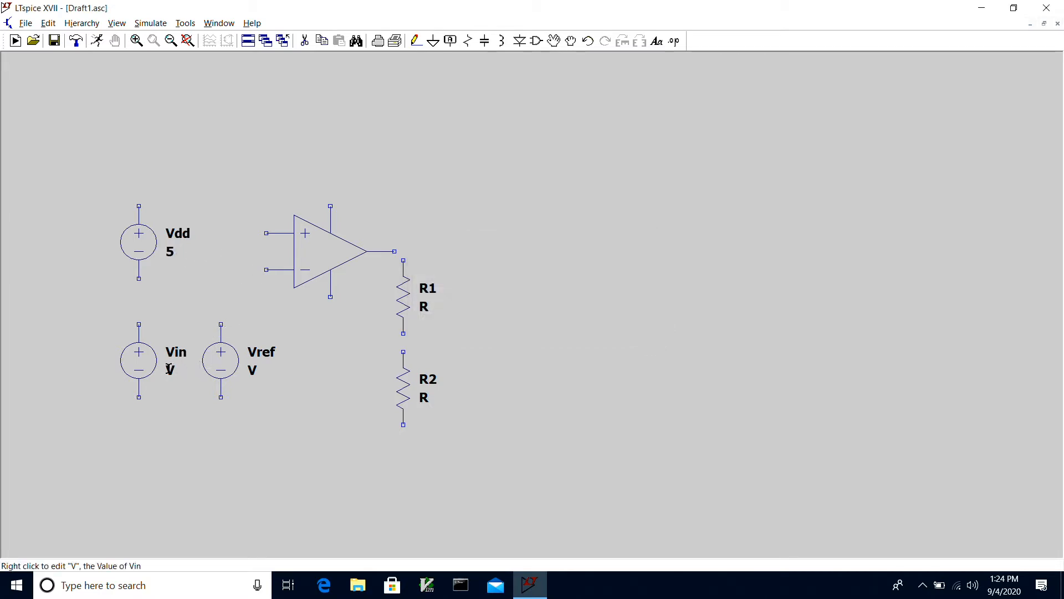
{"action": "right_click", "coordinate": [193, 374]}
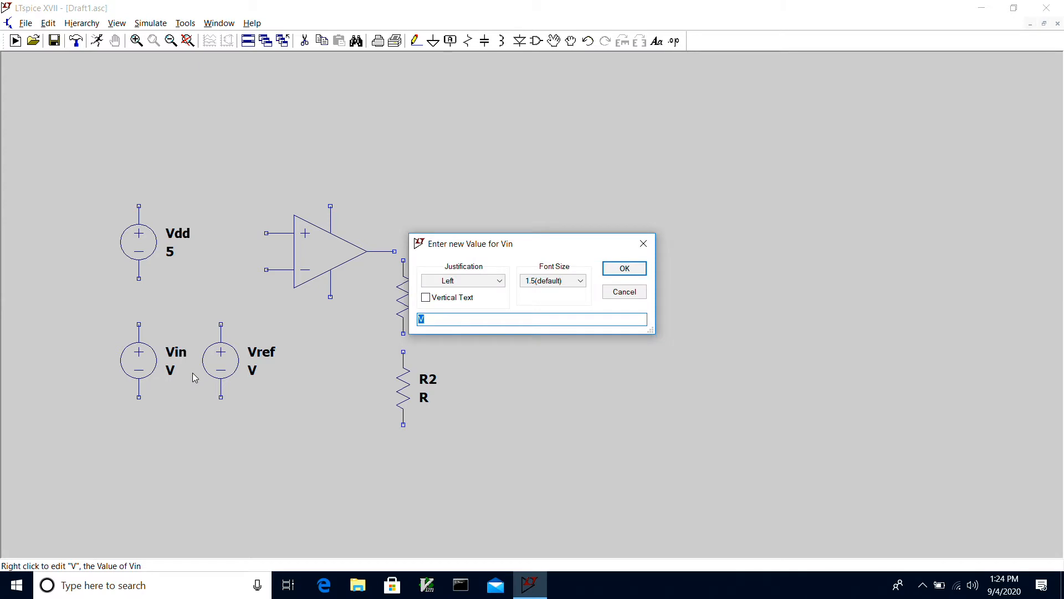
{"action": "type", "text": "2.5"}
{"action": "key", "text": "Return"}
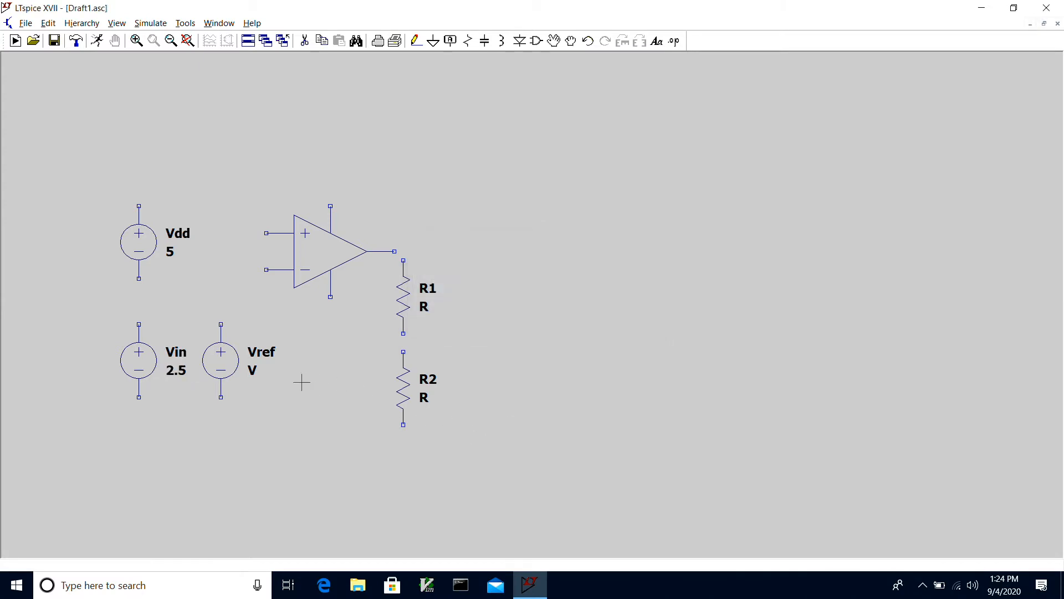
{"action": "right_click", "coordinate": [252, 369]}
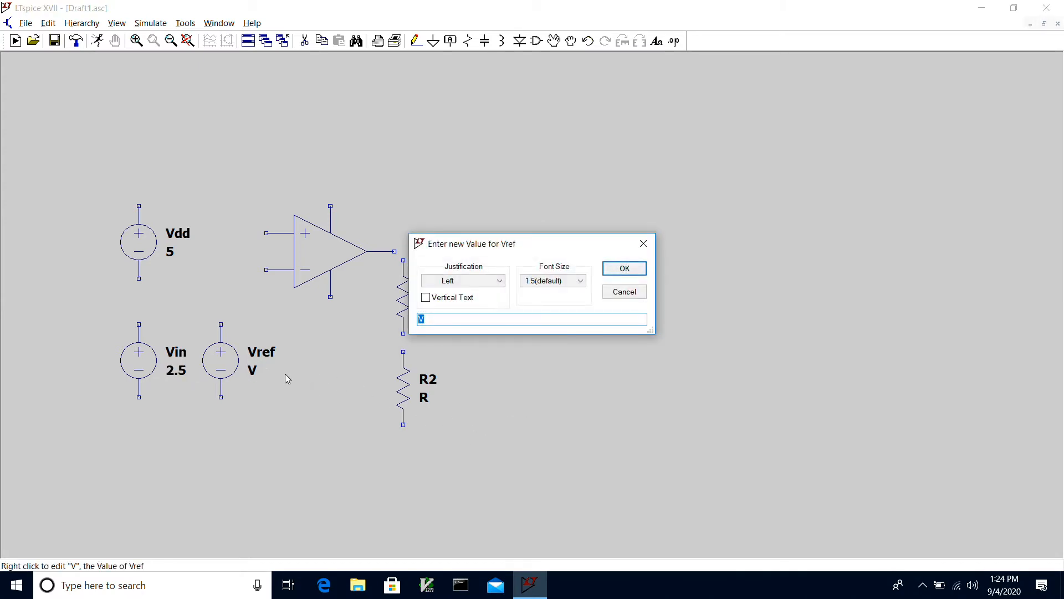
{"action": "type", "text": "2.5"}
{"action": "key", "text": "Return"}
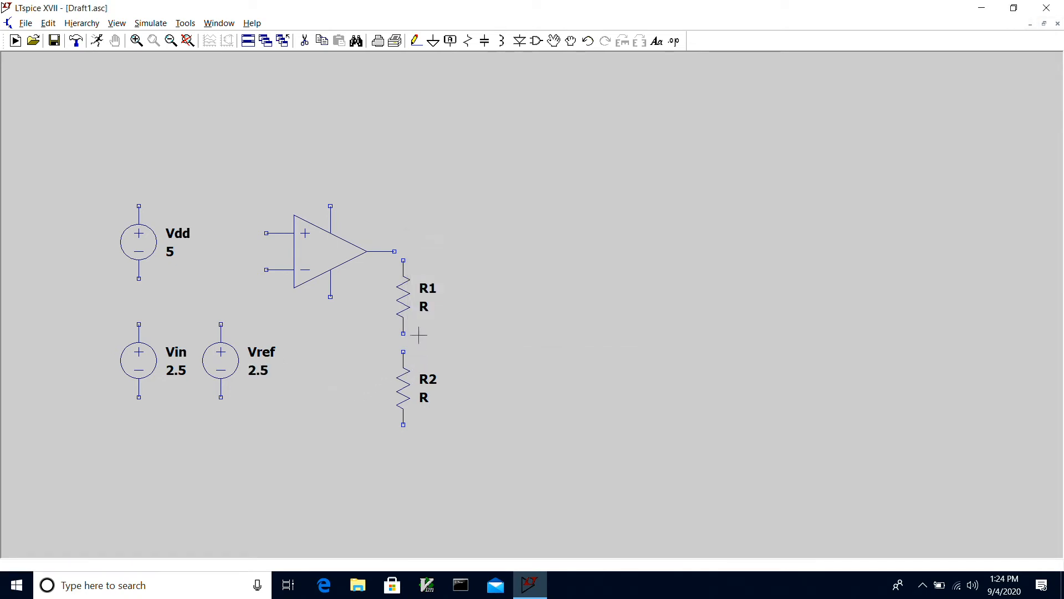
Step: Set the values of resistors R1 and R2 to 10K each
{"action": "right_click", "coordinate": [423, 310]}
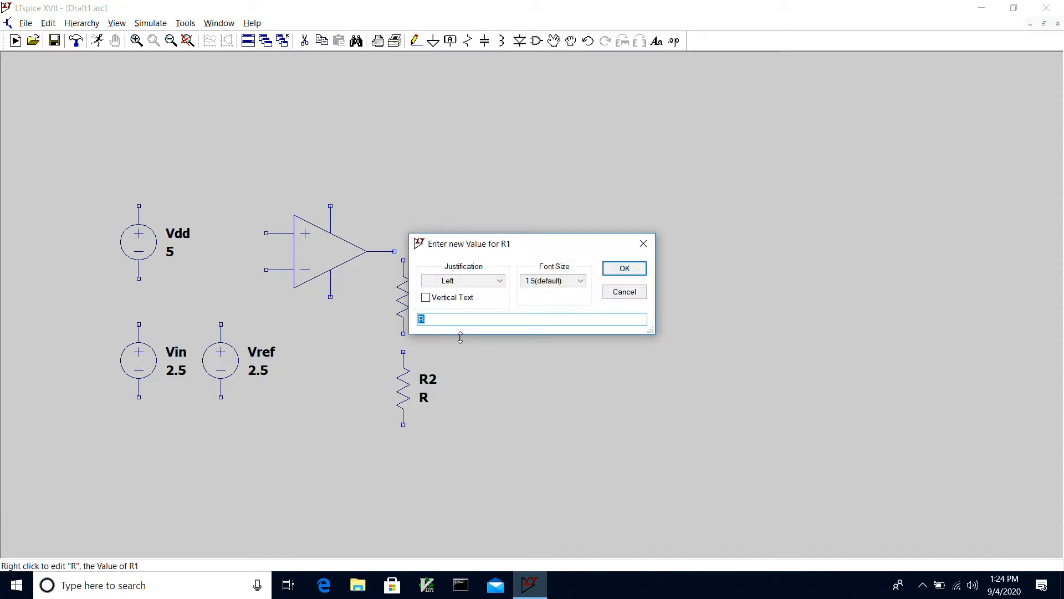
{"action": "type", "text": "10K"}
{"action": "key", "text": "Return"}
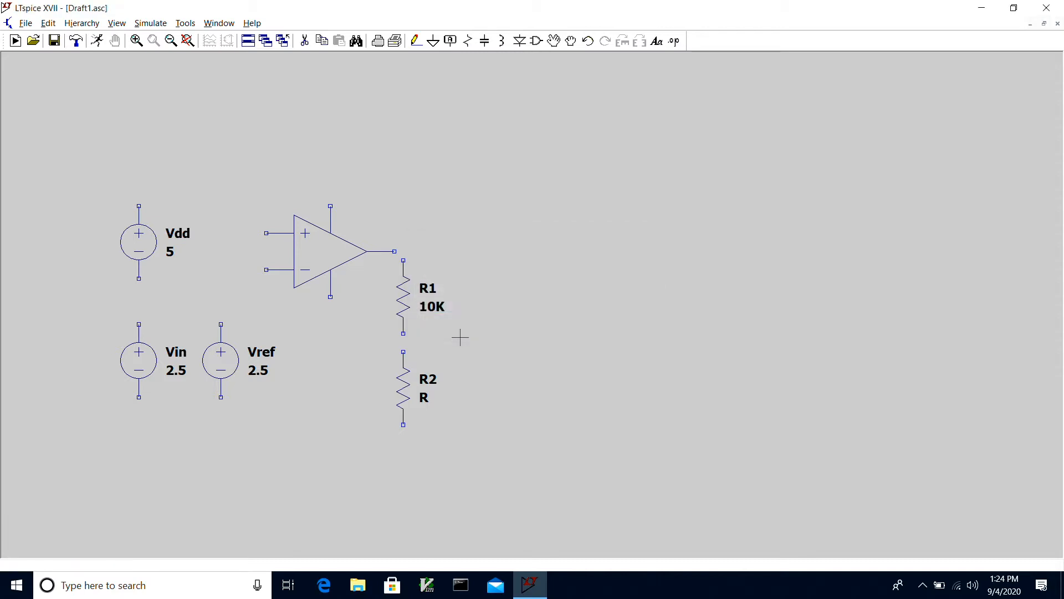
{"action": "right_click", "coordinate": [425, 399]}
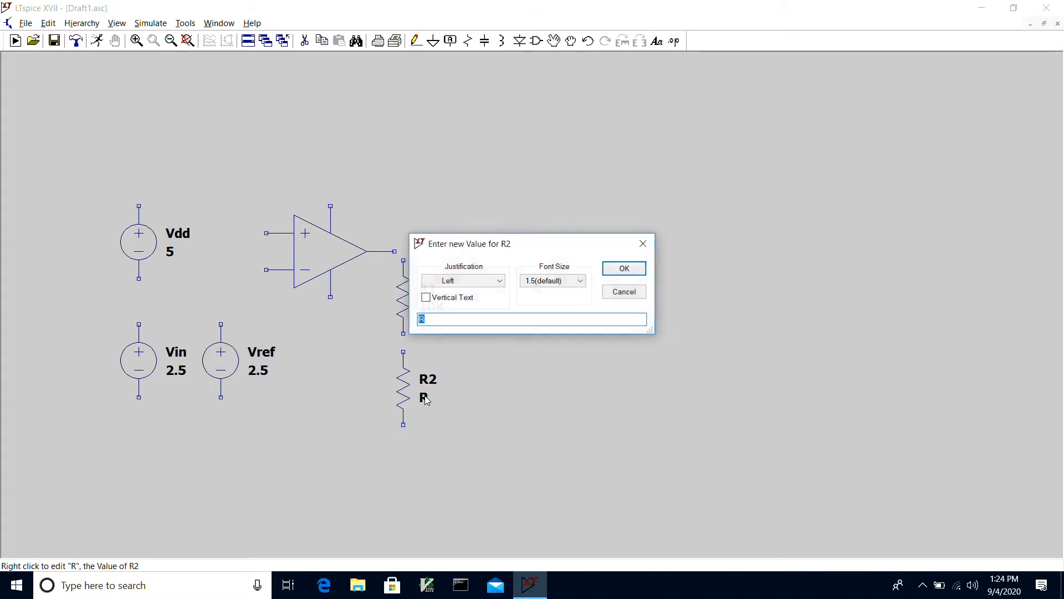
{"action": "type", "text": "10K"}
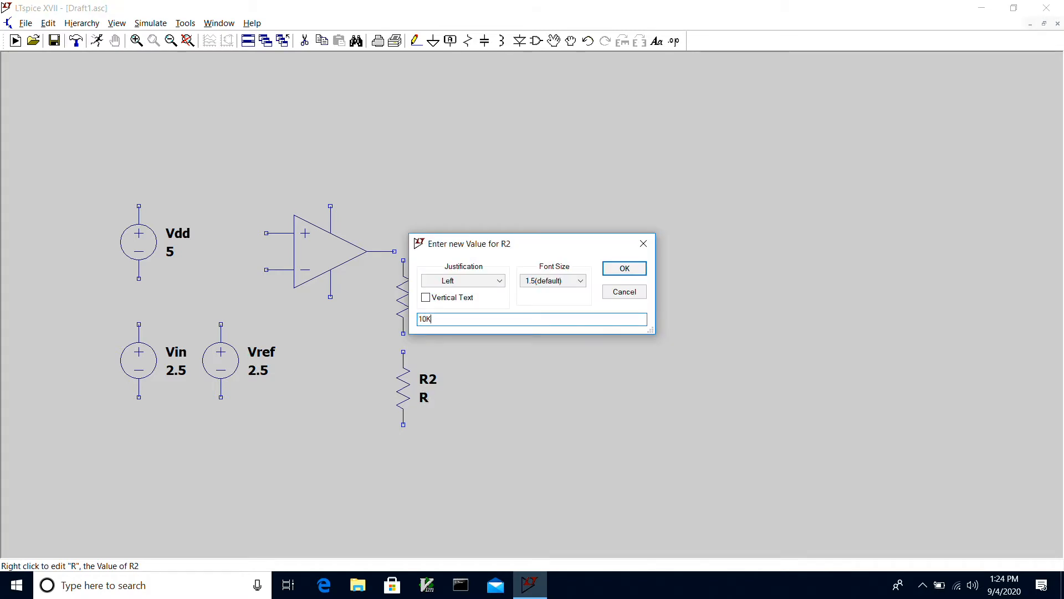
{"action": "key", "text": "Return"}
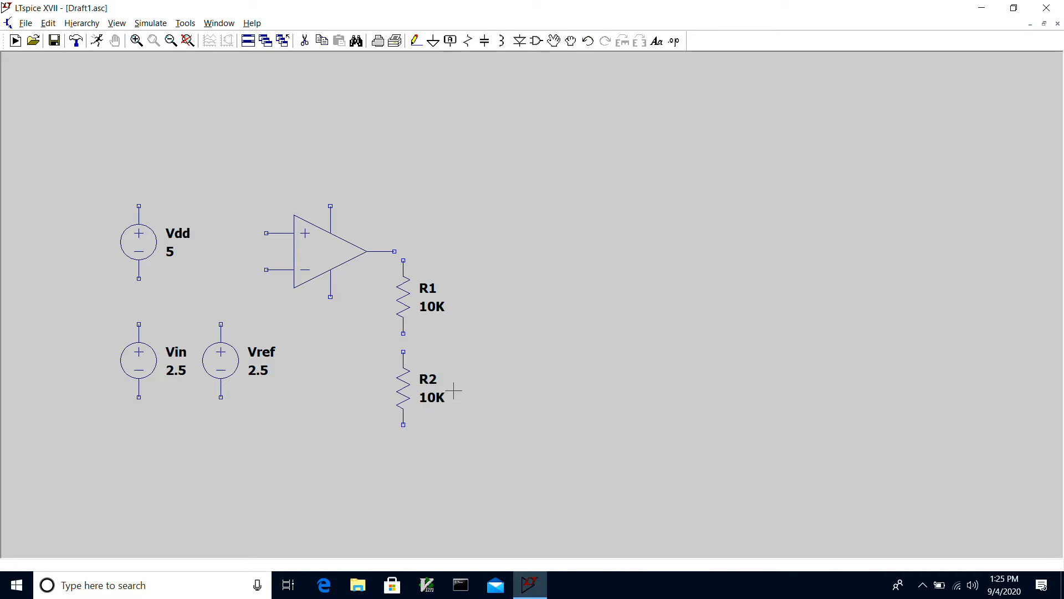
Step: Place ground symbols at the negative terminals of Vdd, Vin and Vref and on the op-amp's lower supply pin
{"action": "left_click", "coordinate": [434, 42]}
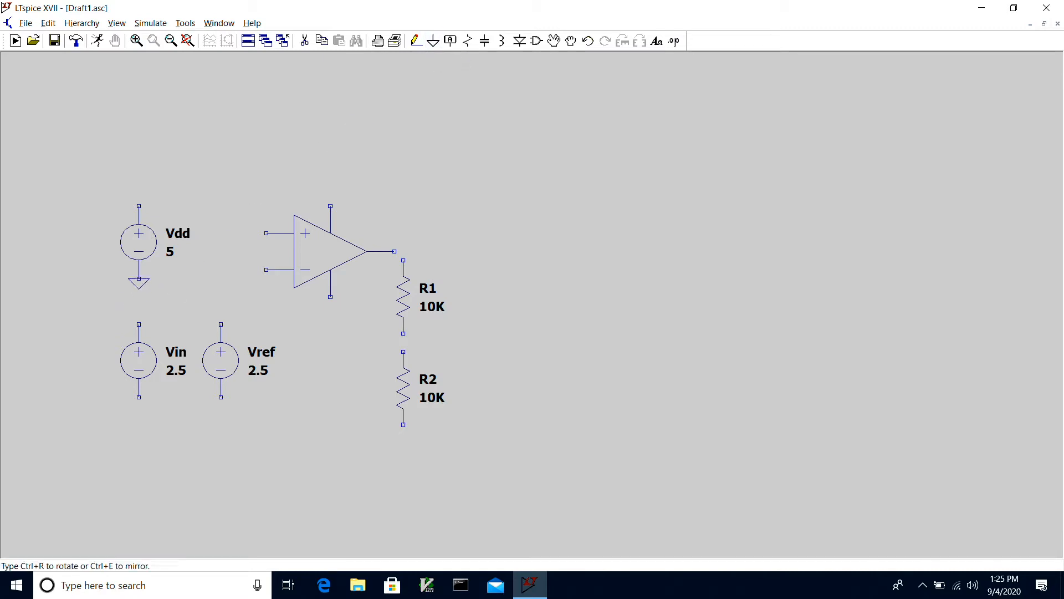
{"action": "left_click", "coordinate": [147, 279]}
{"action": "left_click", "coordinate": [139, 396]}
{"action": "left_click", "coordinate": [221, 397]}
{"action": "left_click", "coordinate": [330, 297]}
{"action": "right_click", "coordinate": [361, 289]}
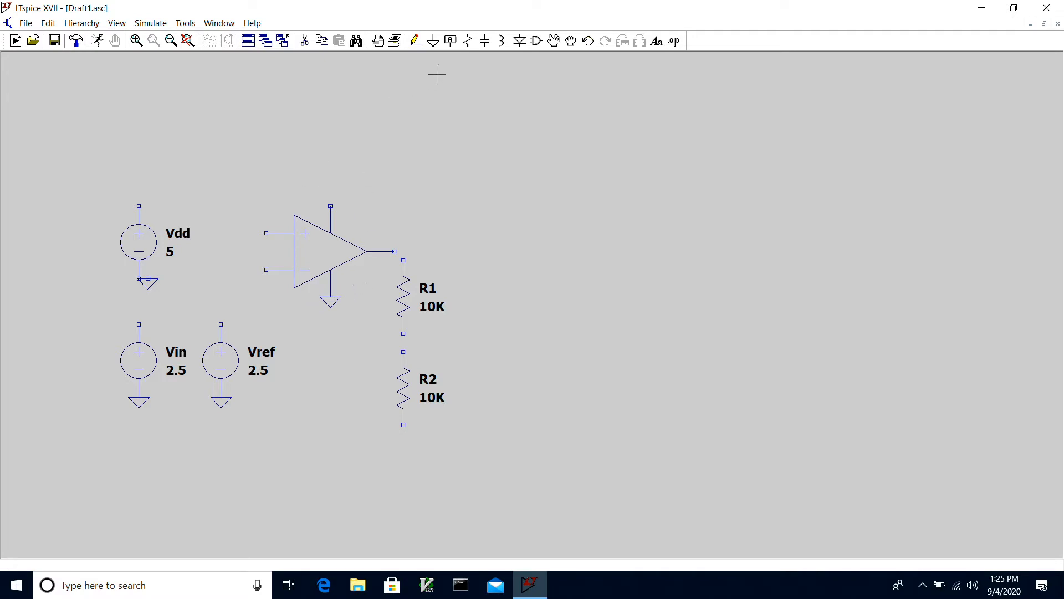
Step: Move the misplaced ground symbol under Vdd directly onto the source's negative terminal
{"action": "left_click", "coordinate": [554, 41]}
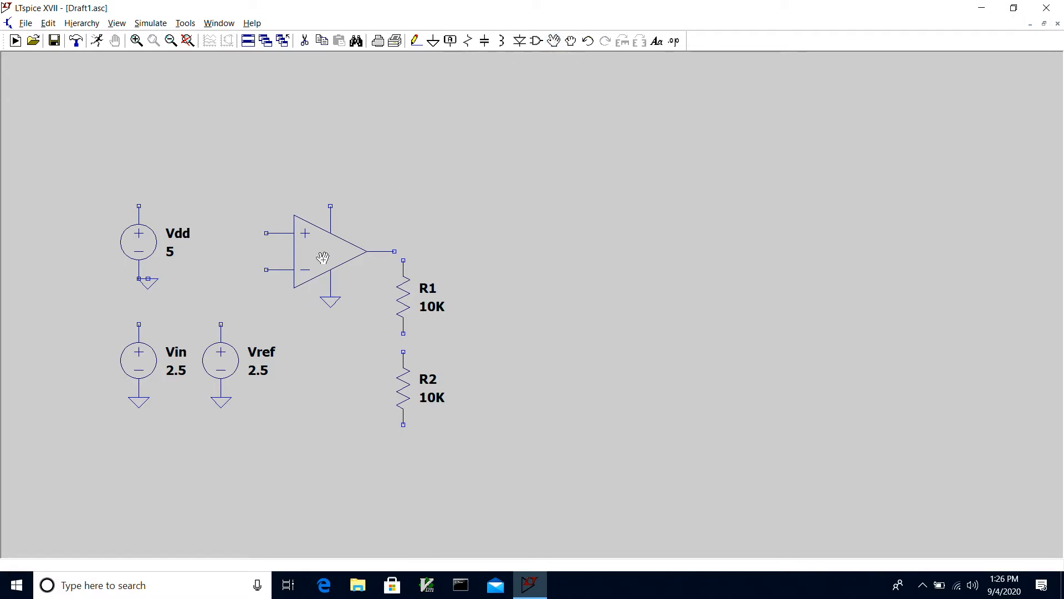
{"action": "left_click", "coordinate": [148, 280]}
{"action": "left_click", "coordinate": [139, 279]}
Step: Wire the op-amp's inverting input down and across to the node between R1 and R2
{"action": "left_click", "coordinate": [416, 41]}
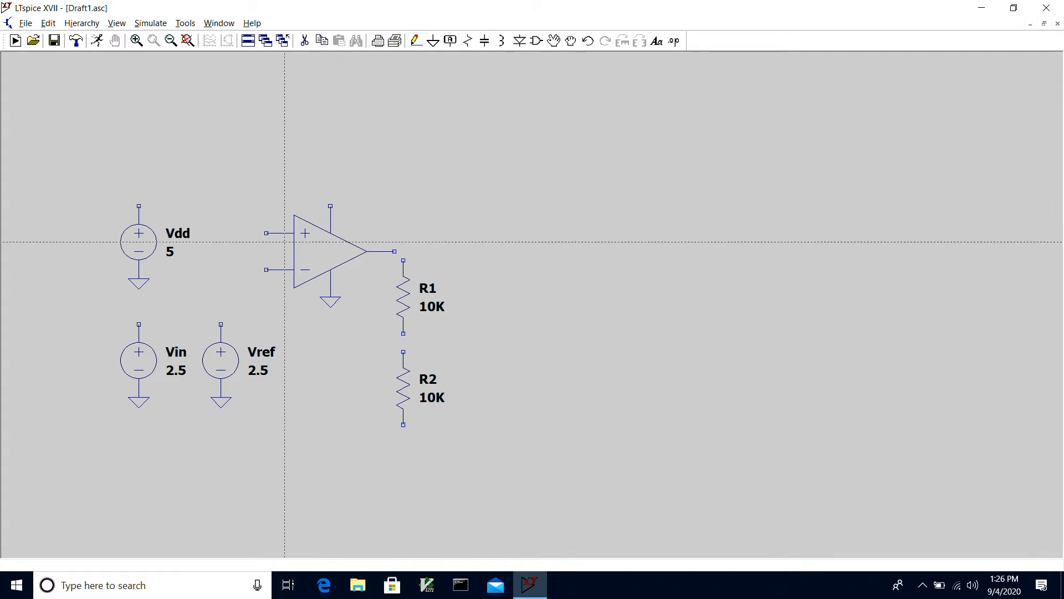
{"action": "left_click", "coordinate": [266, 269]}
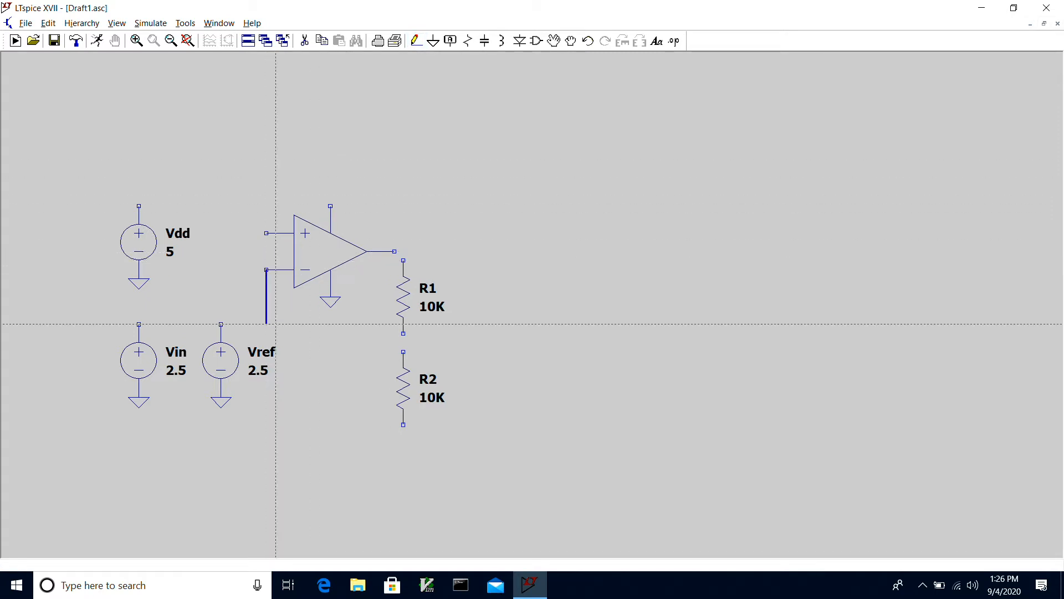
{"action": "left_click", "coordinate": [266, 342]}
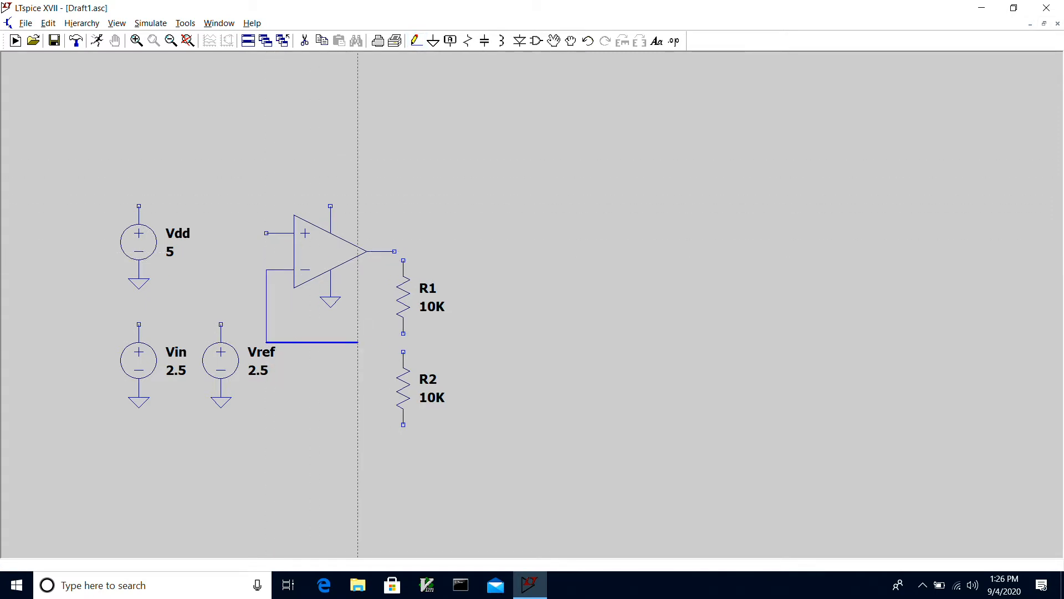
{"action": "right_click", "coordinate": [395, 342]}
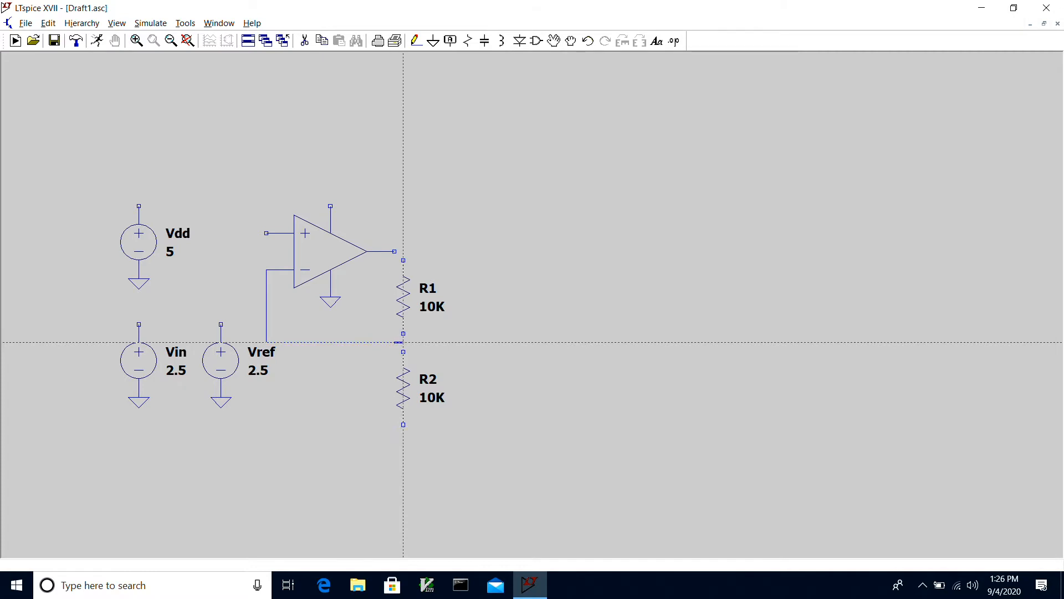
{"action": "left_click", "coordinate": [403, 342]}
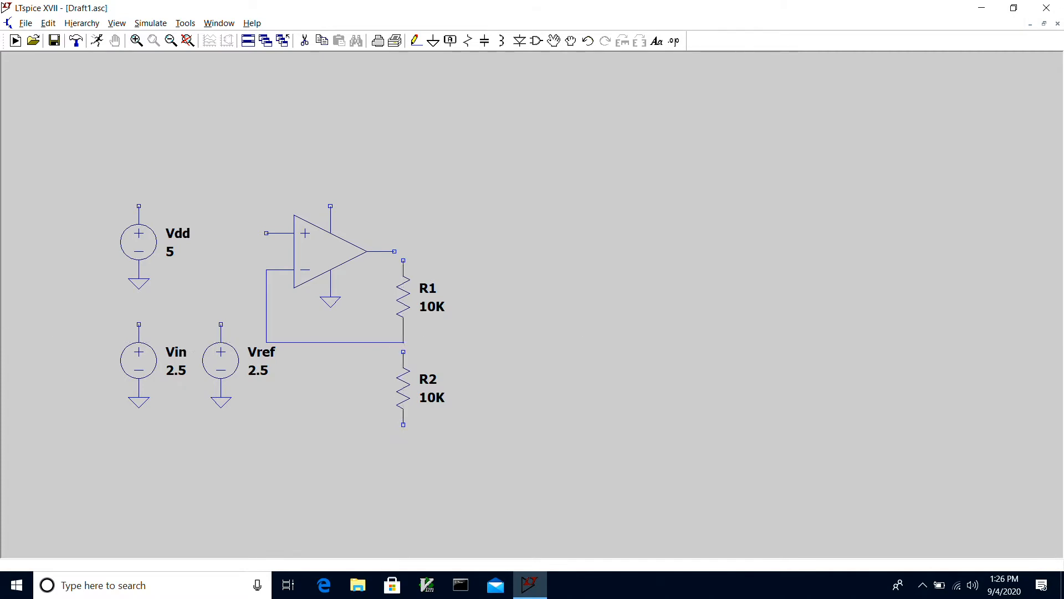
Step: Extend a wire to the right from the op-amp's output and connect the upper end of R1 to it
{"action": "left_click", "coordinate": [395, 251]}
{"action": "right_click", "coordinate": [457, 251]}
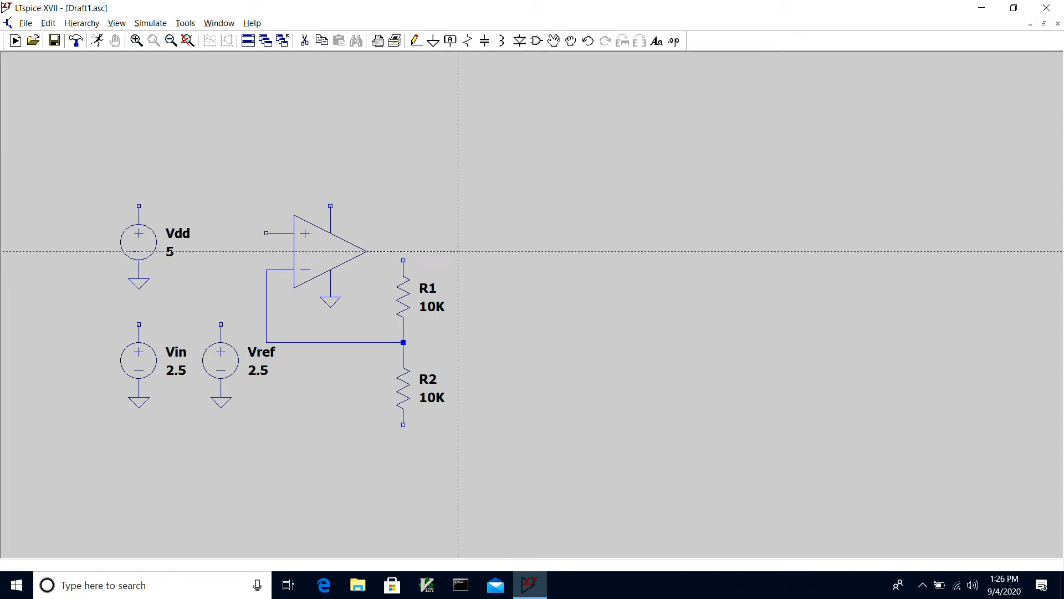
{"action": "left_click", "coordinate": [458, 251]}
{"action": "left_click", "coordinate": [403, 259]}
{"action": "left_click", "coordinate": [403, 252]}
{"action": "right_click", "coordinate": [403, 251]}
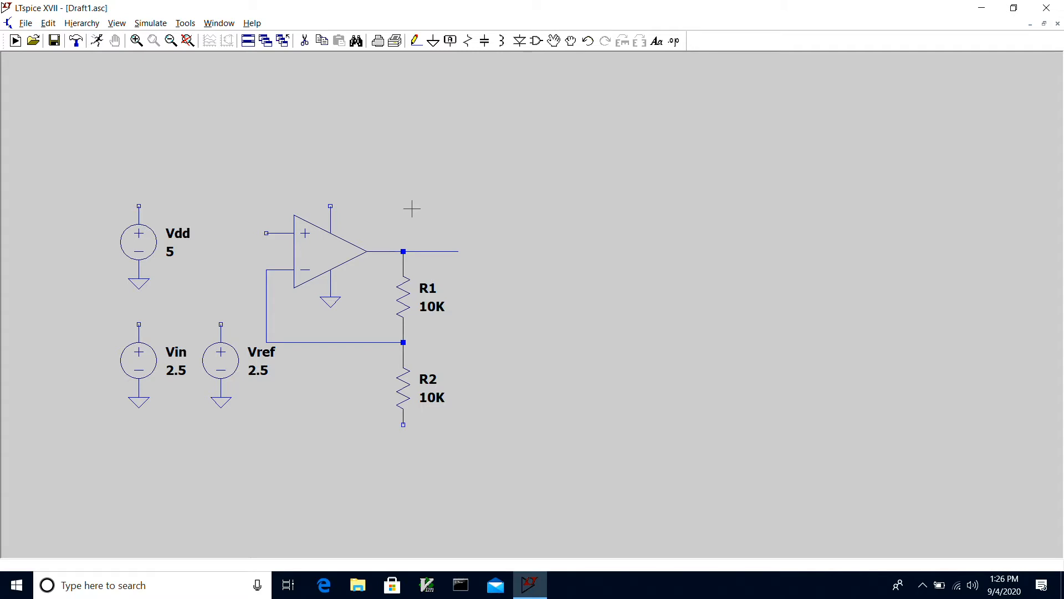
Step: Move the Vin and Vref sources with their grounds slightly down, away from Vdd
{"action": "left_click", "coordinate": [554, 40]}
{"action": "left_click_drag", "start_coordinate": [109, 430], "coordinate": [241, 309]}
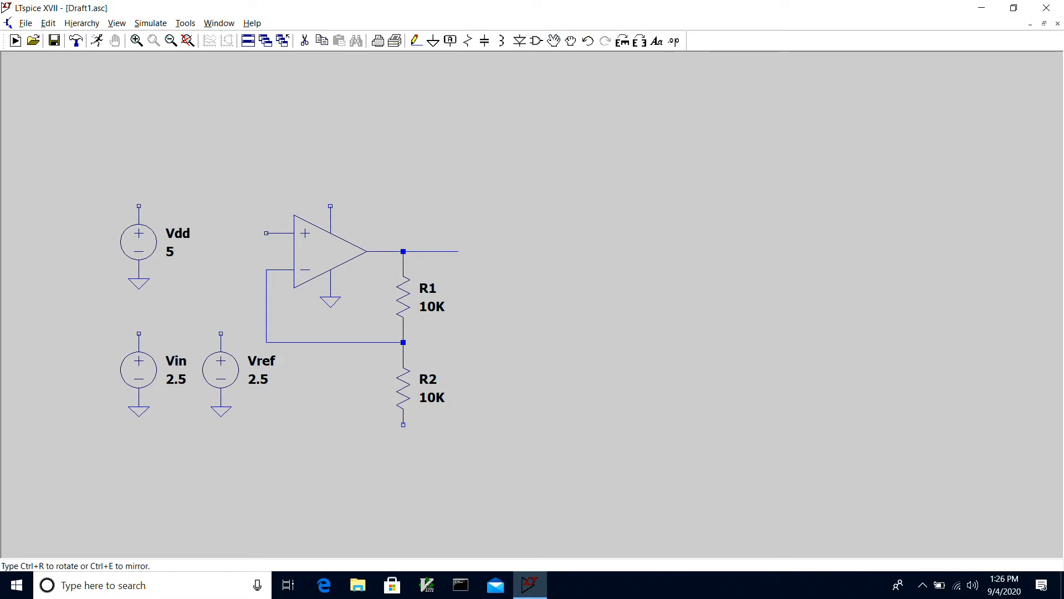
{"action": "left_click", "coordinate": [174, 389]}
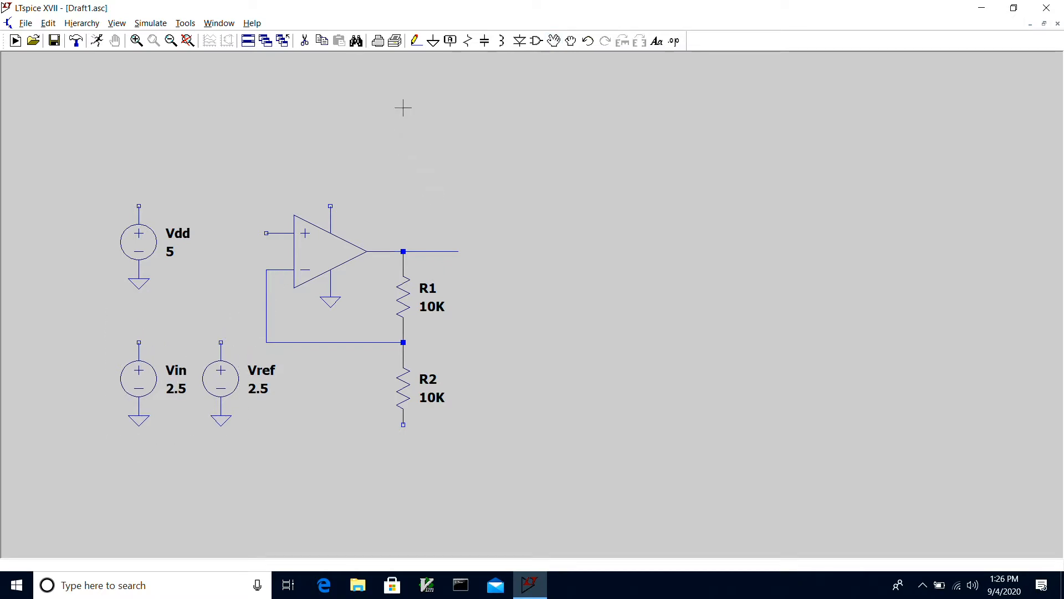
Step: Add Vin net labels to the Vin source's positive terminal, rotated vertically, and to the op-amp's non-inverting input
{"action": "left_click", "coordinate": [450, 42]}
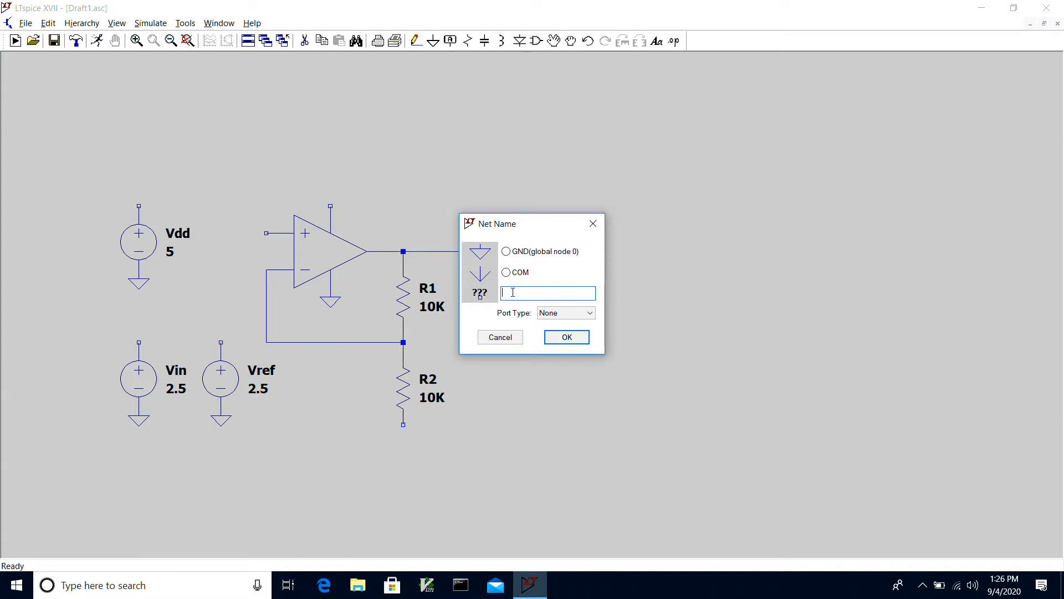
{"action": "type", "text": "Vin"}
{"action": "key", "text": "Return"}
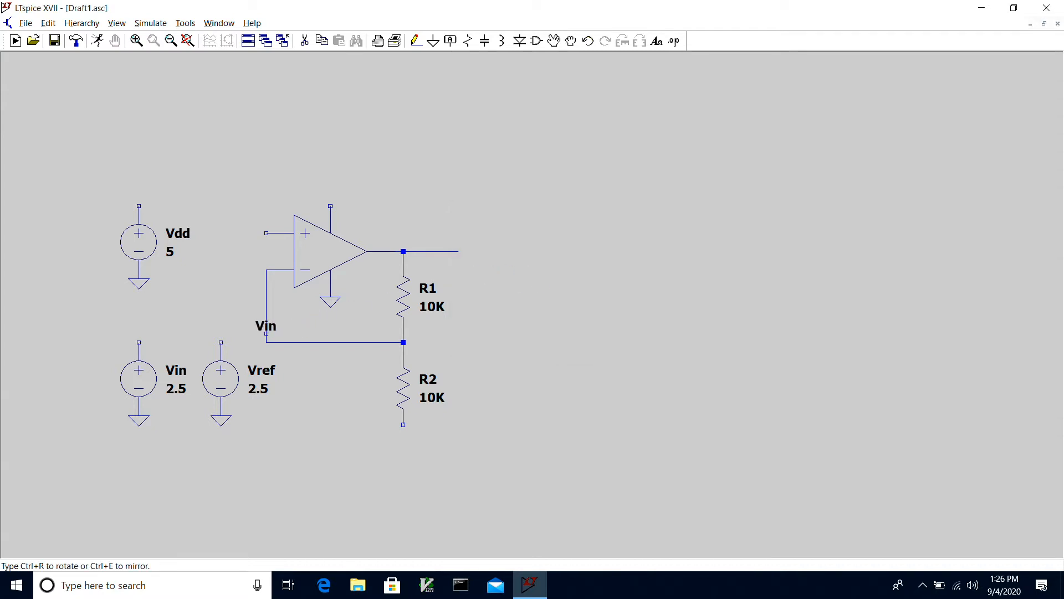
{"action": "key", "text": "ctrl+r"}
{"action": "left_click", "coordinate": [138, 342]}
{"action": "left_click", "coordinate": [266, 233]}
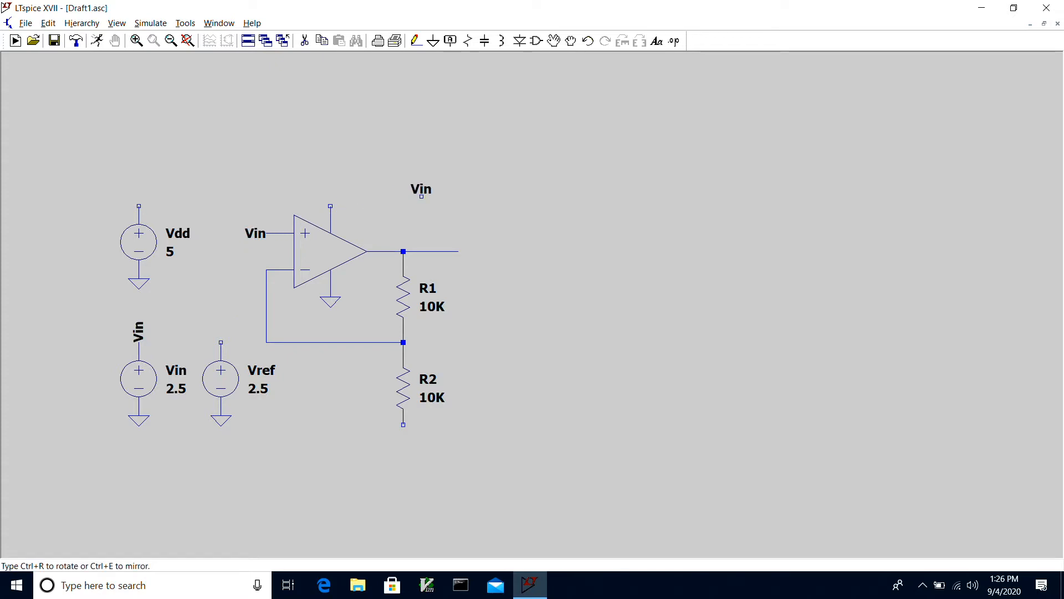
{"action": "key", "text": "Escape"}
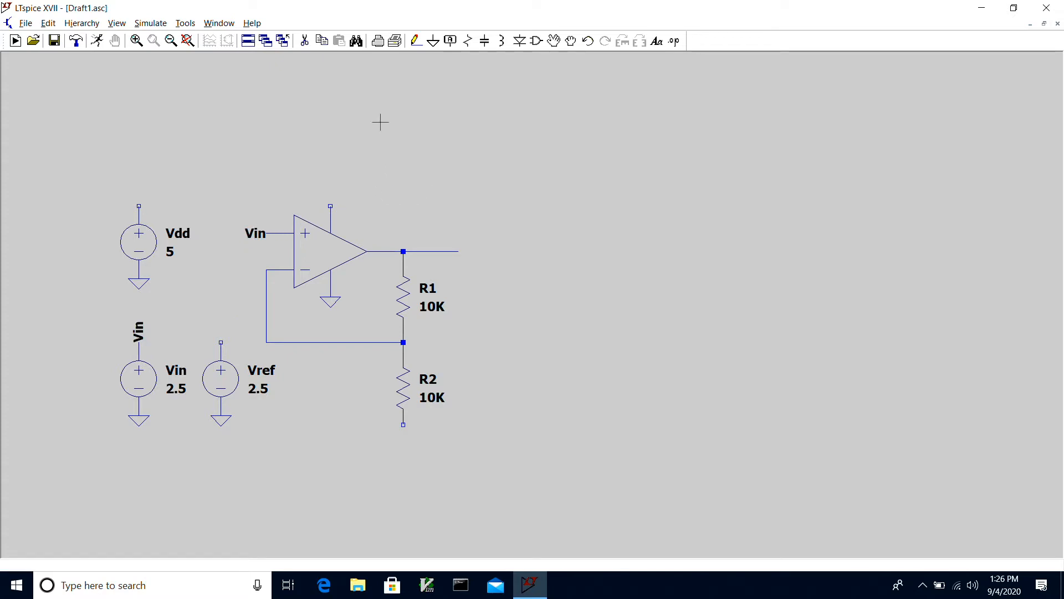
Step: Label the open end of the op-amp's output wire as net Vout
{"action": "left_click", "coordinate": [450, 40]}
{"action": "type", "text": "Vout"}
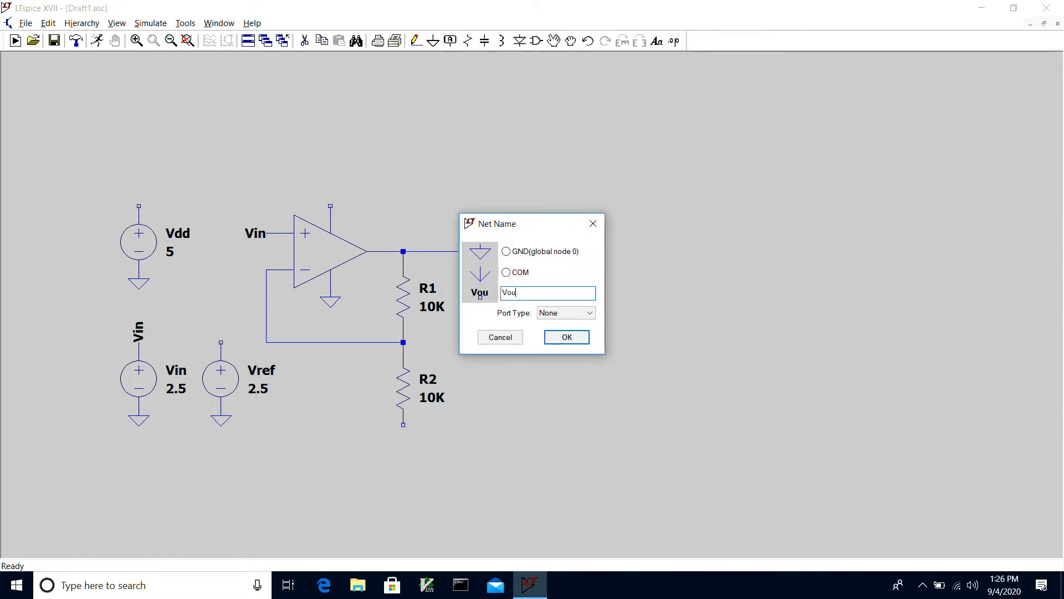
{"action": "key", "text": "Return"}
{"action": "left_click", "coordinate": [458, 251]}
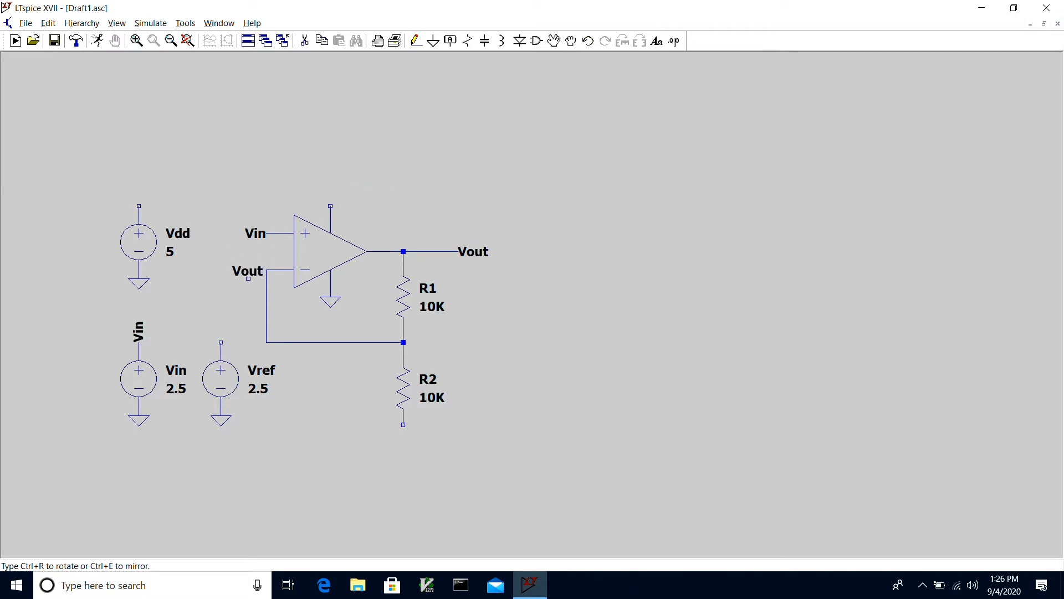
Step: Place vertically rotated copies of the Vout label on the Vref source's positive terminal and the lower end of R2
{"action": "key", "text": "ctrl+r"}
{"action": "left_click", "coordinate": [221, 342]}
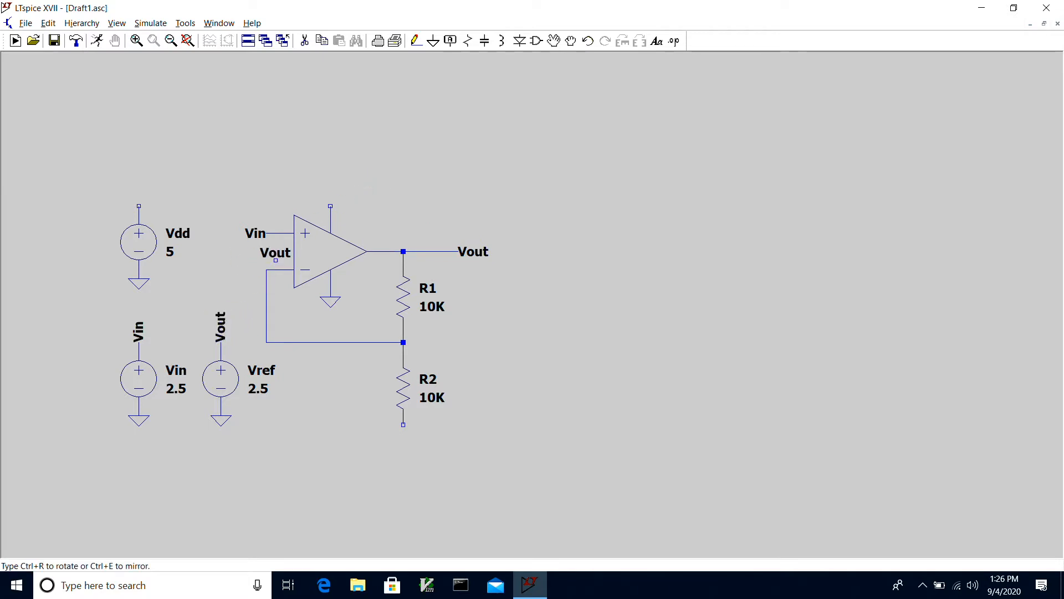
{"action": "left_click", "coordinate": [403, 424]}
{"action": "key", "text": "Escape"}
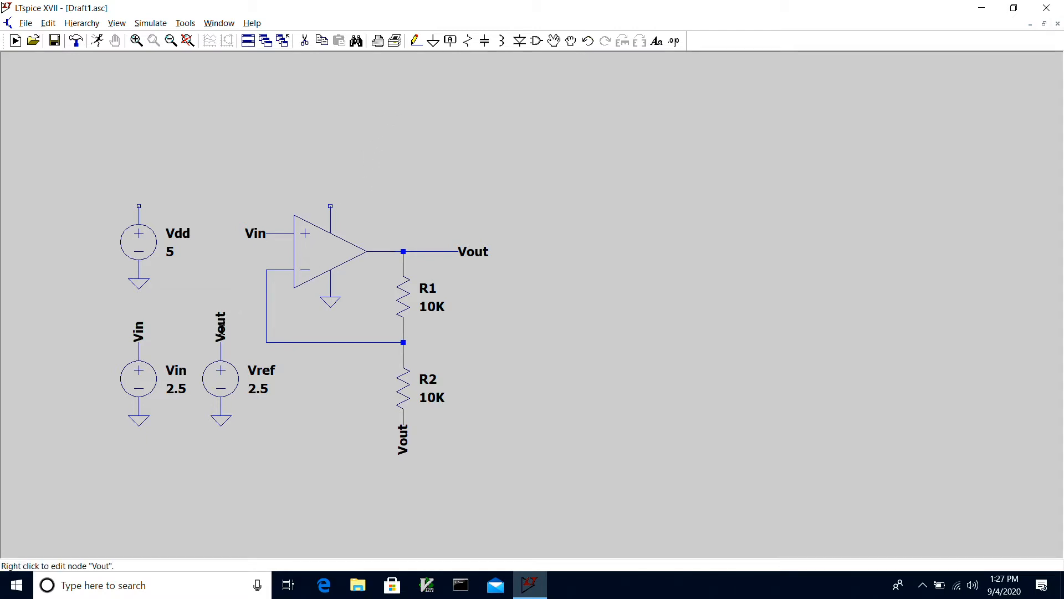
Step: Open the net name of the label above the Vref source for editing
{"action": "right_click", "coordinate": [220, 328]}
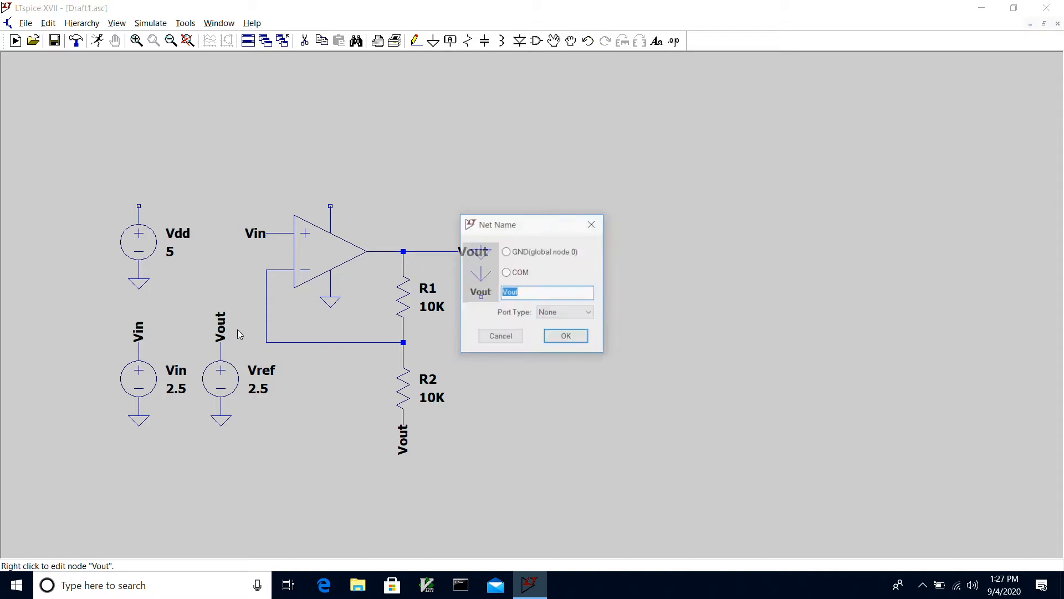
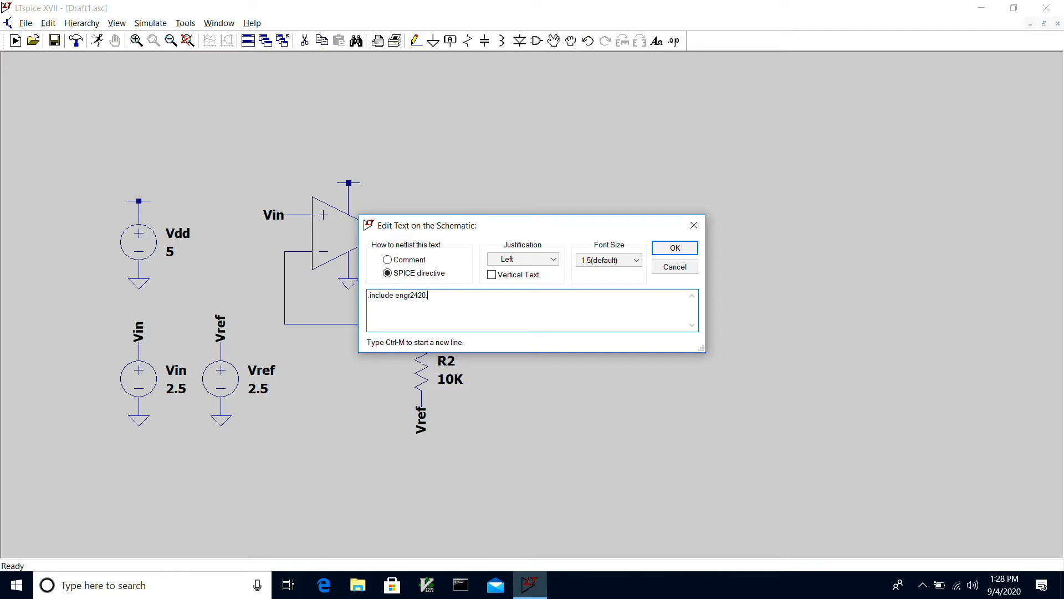
Step: Complete the SPICE directive as .include engr2420.sub and place it below the Vin and Vref sources
{"action": "type", "text": "sub"}
{"action": "left_click", "coordinate": [673, 252]}
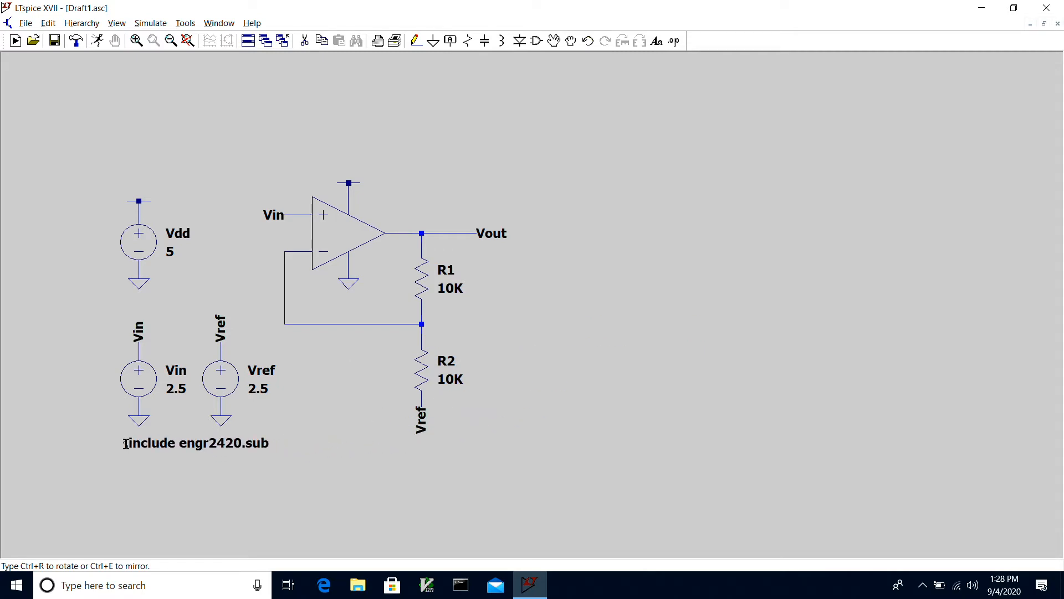
{"action": "left_click", "coordinate": [126, 443]}
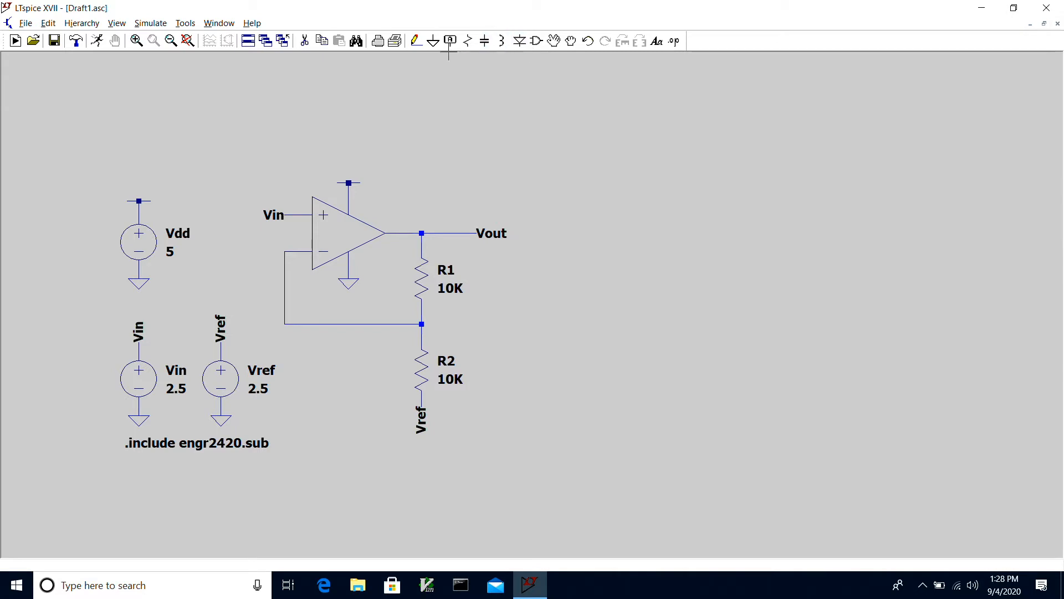
Step: Shift the three voltage sources slightly up and left, and realign the .include directive beneath them
{"action": "left_click", "coordinate": [554, 41]}
{"action": "left_click_drag", "start_coordinate": [82, 480], "coordinate": [263, 172]}
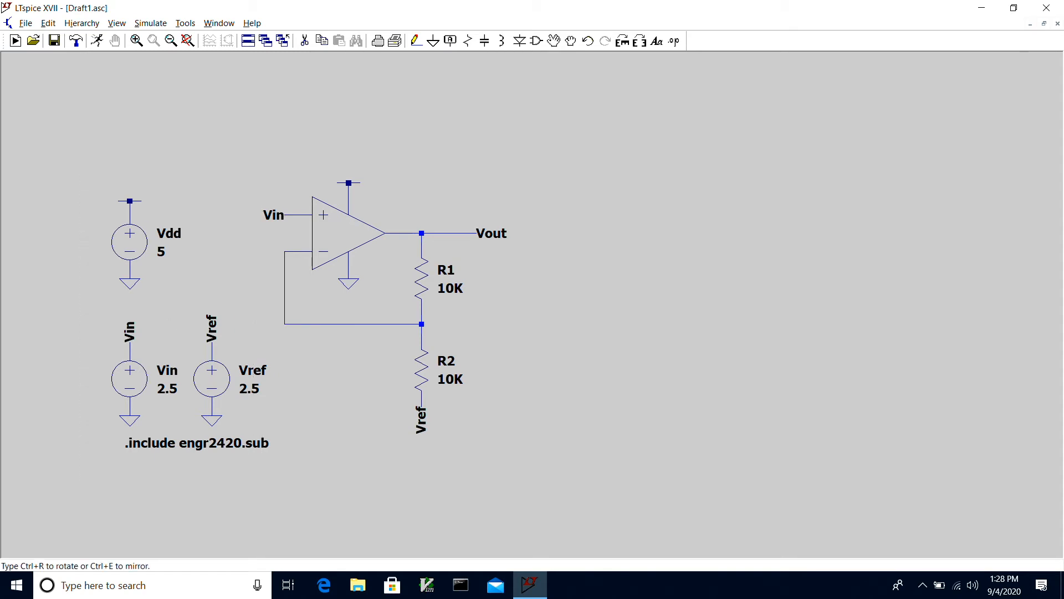
{"action": "left_click", "coordinate": [255, 165]}
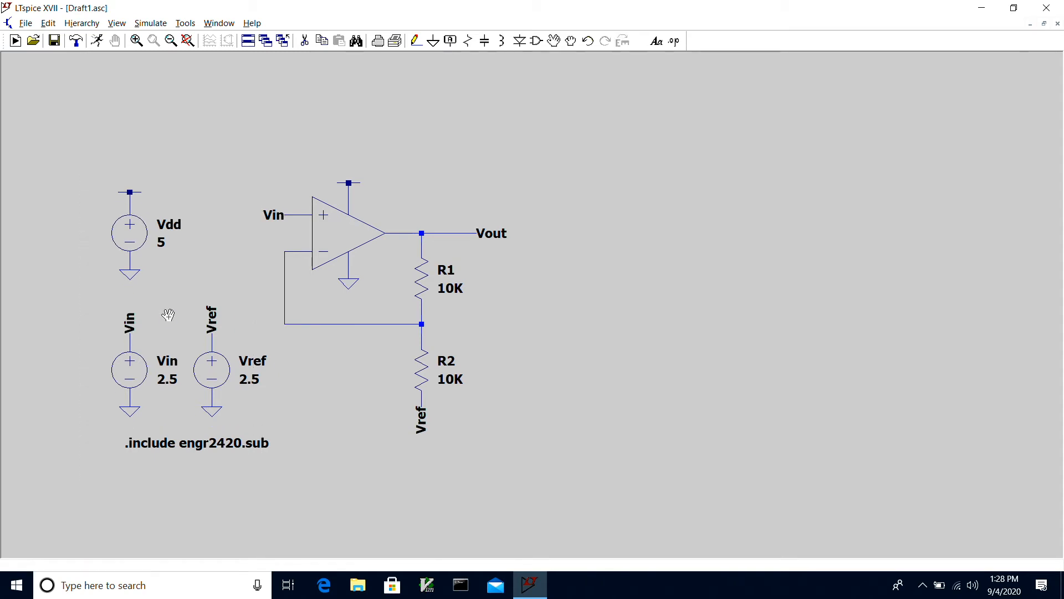
{"action": "left_click", "coordinate": [164, 442]}
{"action": "left_click", "coordinate": [116, 439]}
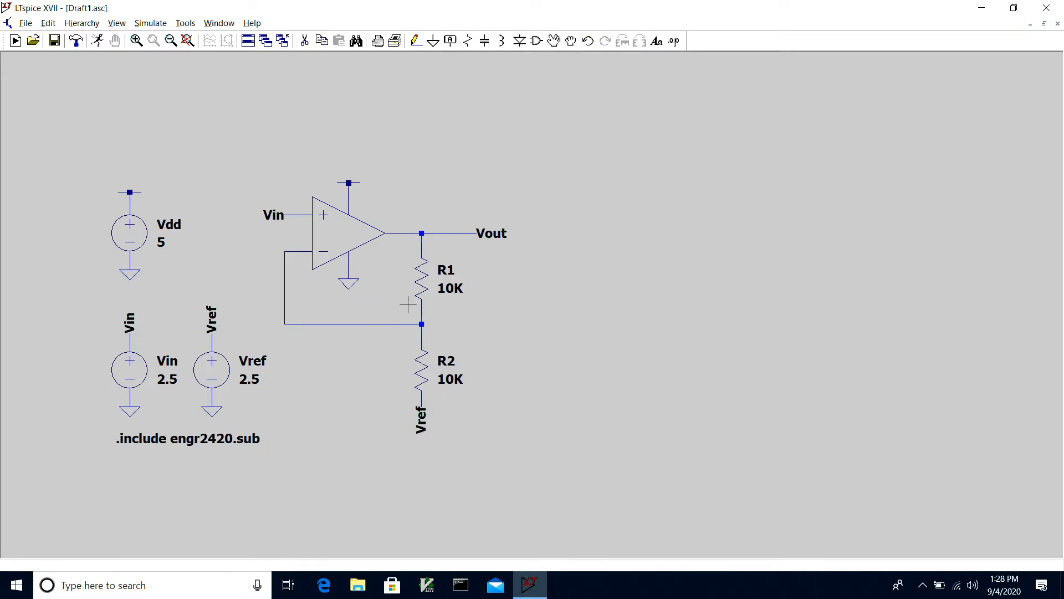
Step: Save the schematic under the new file name noninvamp in the LTspiceXVII folder
{"action": "left_click", "coordinate": [26, 24]}
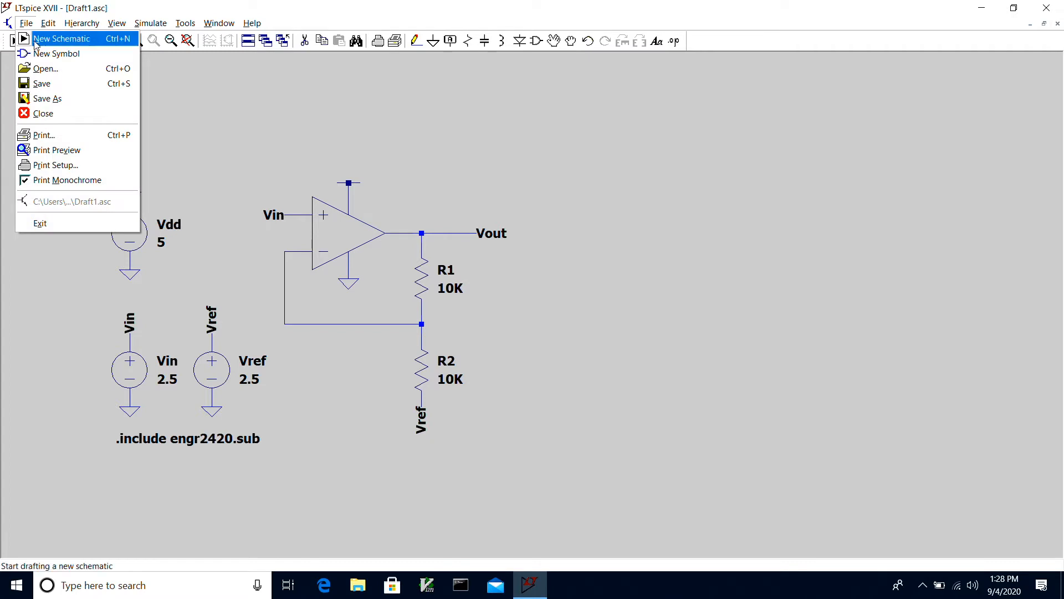
{"action": "left_click", "coordinate": [45, 98]}
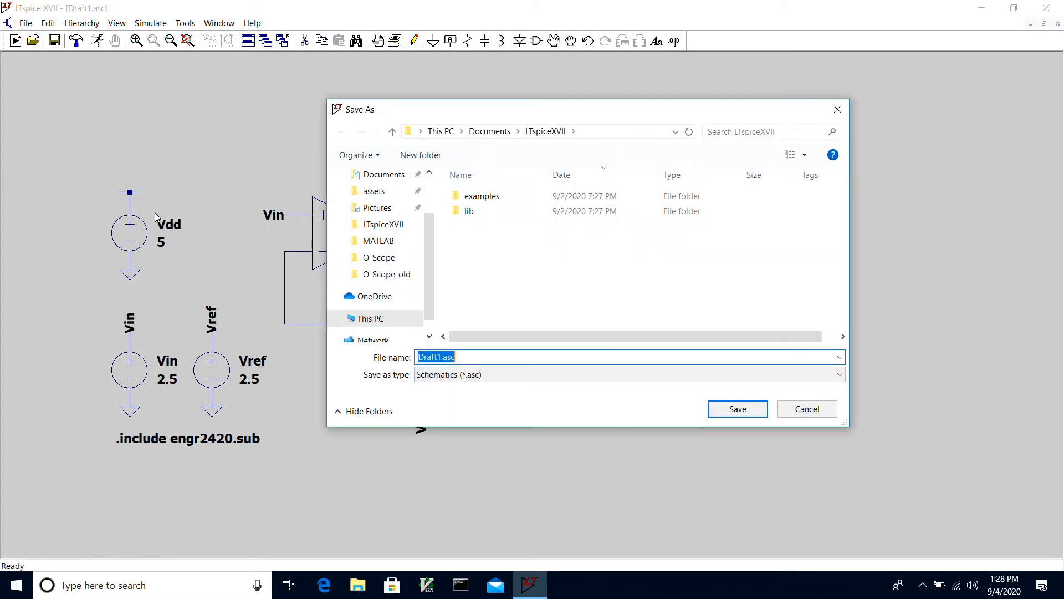
{"action": "type", "text": "noninvamp"}
{"action": "key", "text": "Return"}
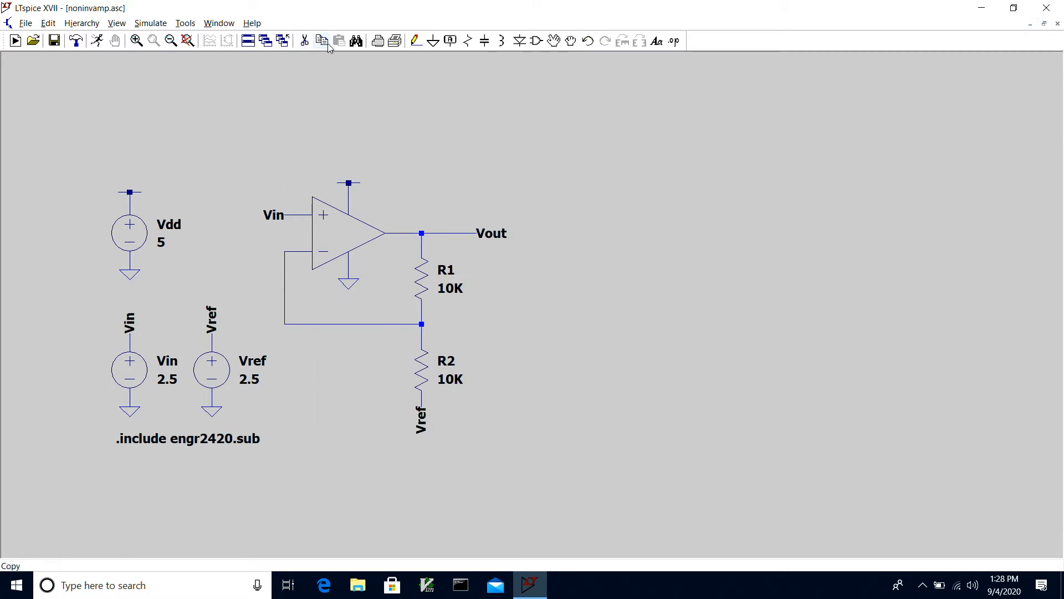
Step: Start a simulation set up as a DC sweep, with Vin as the first source and a Linear sweep type
{"action": "left_click", "coordinate": [187, 42]}
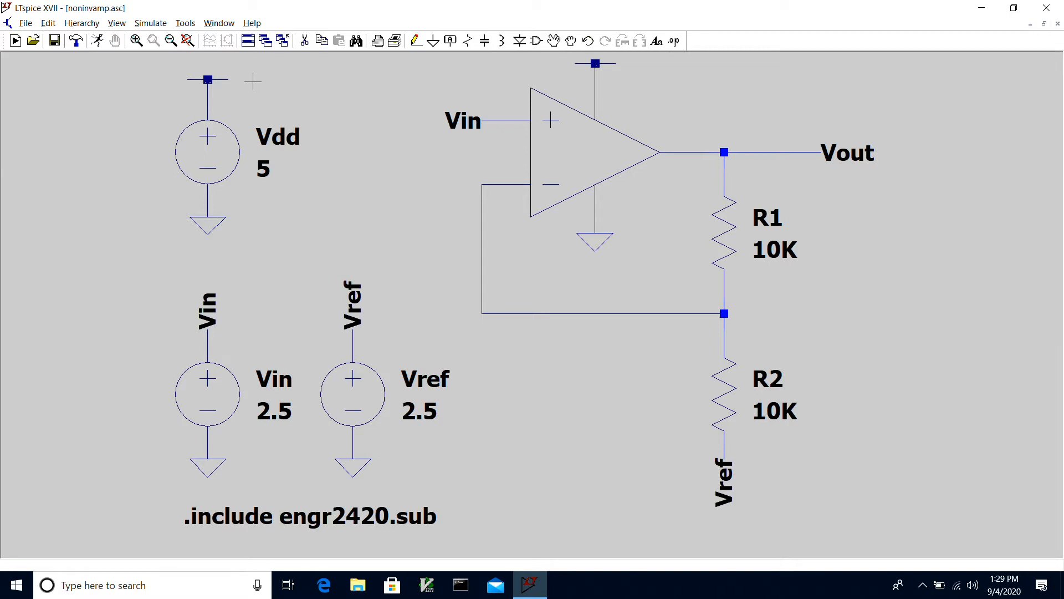
{"action": "left_click", "coordinate": [98, 44]}
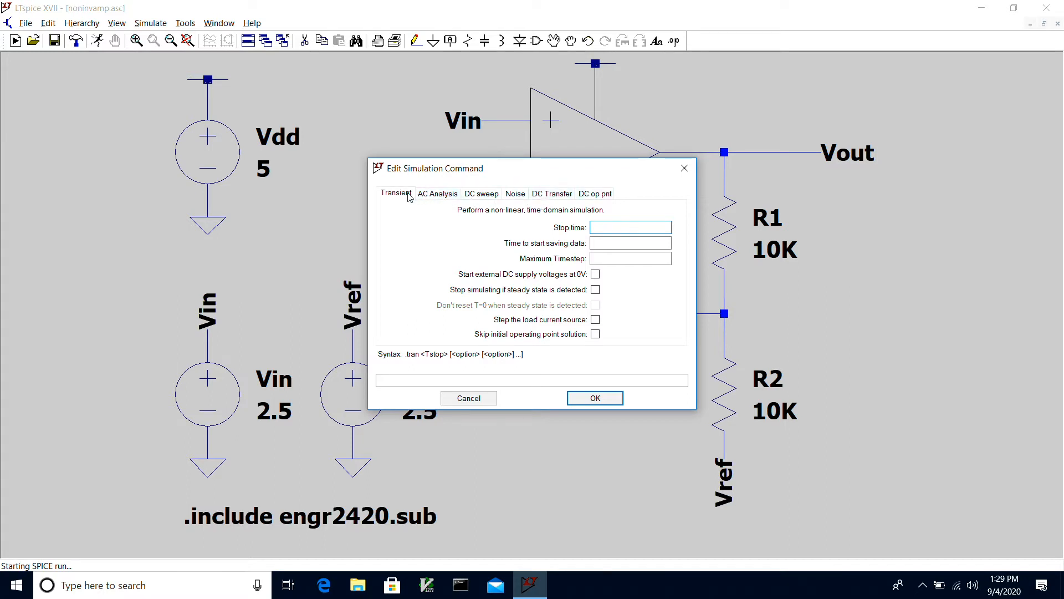
{"action": "left_click", "coordinate": [482, 194]}
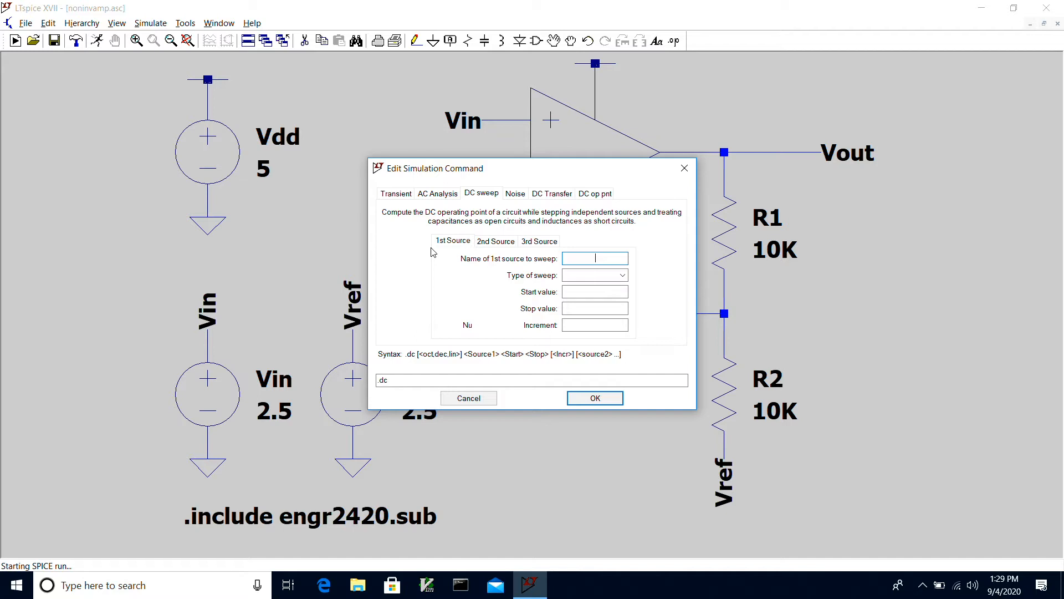
{"action": "type", "text": "Vtin"}
{"action": "key", "text": "BackSpace"}
{"action": "key", "text": "BackSpace"}
{"action": "key", "text": "BackSpace"}
{"action": "type", "text": "in"}
{"action": "left_click", "coordinate": [585, 275]}
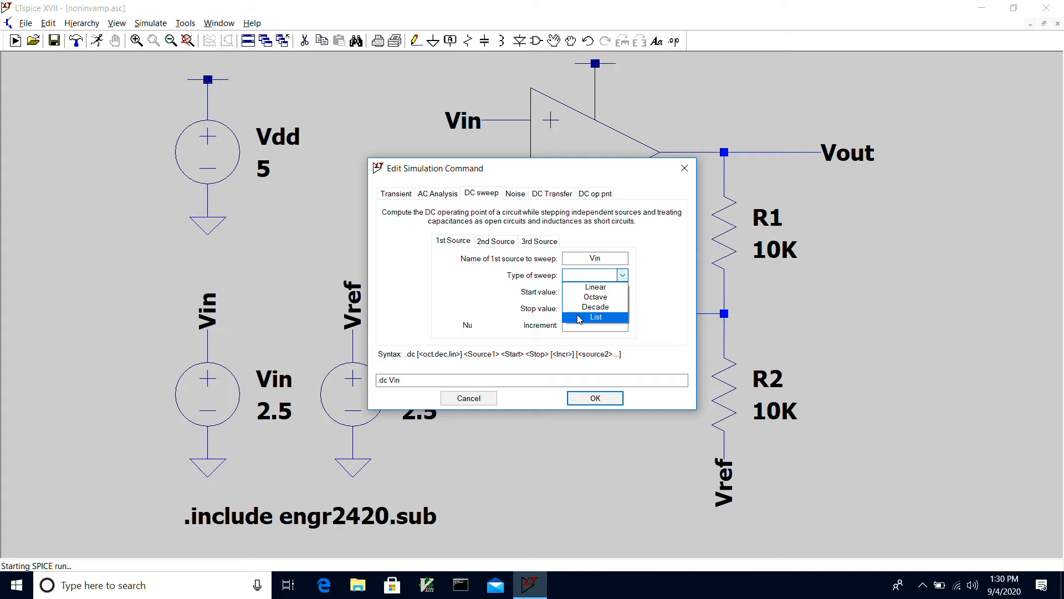
{"action": "left_click", "coordinate": [591, 287]}
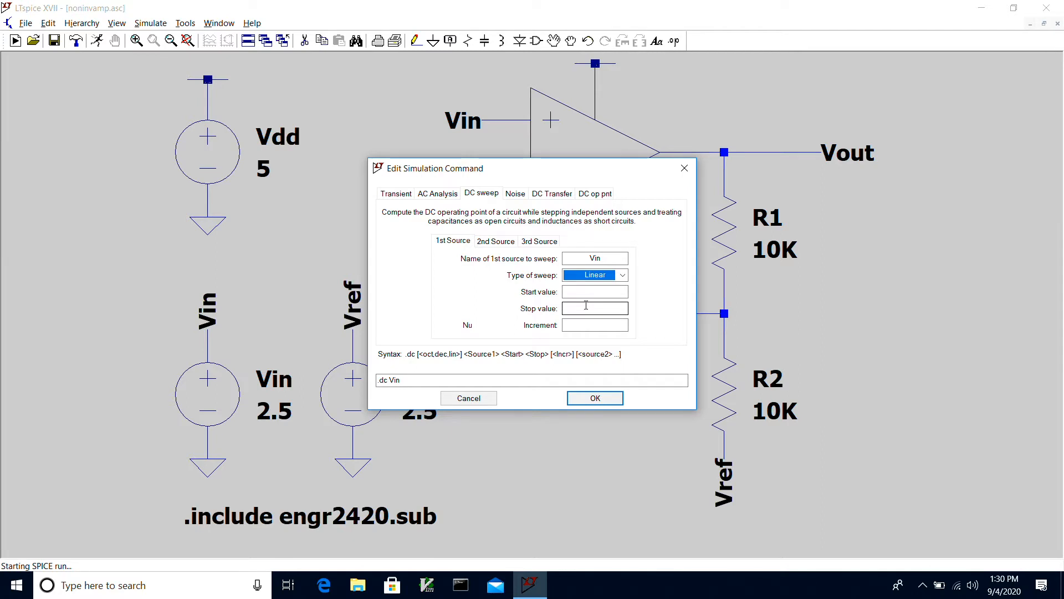
Step: Set the Vin sweep to start at 0, stop at 5 and increment by 0.05, and run the simulation
{"action": "left_click", "coordinate": [596, 292]}
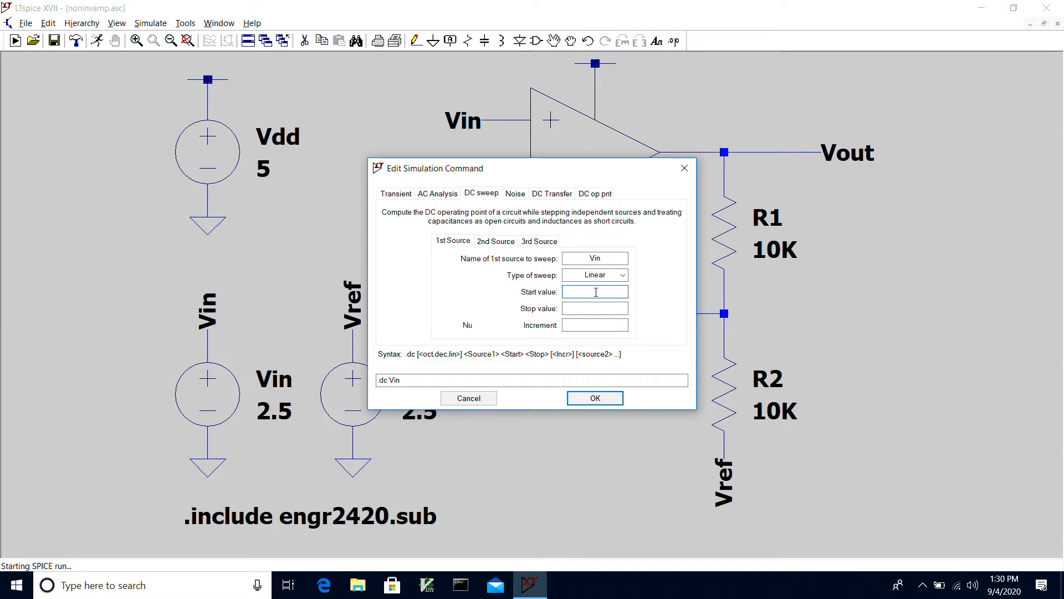
{"action": "type", "text": "0"}
{"action": "key", "text": "Tab"}
{"action": "type", "text": "5"}
{"action": "key", "text": "Tab"}
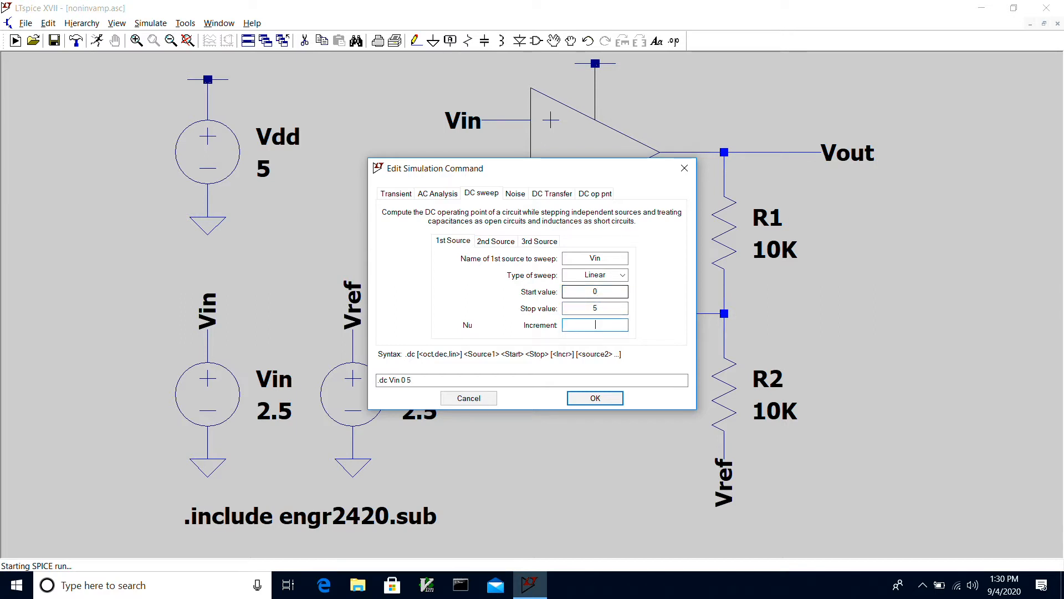
{"action": "type", "text": "0.05"}
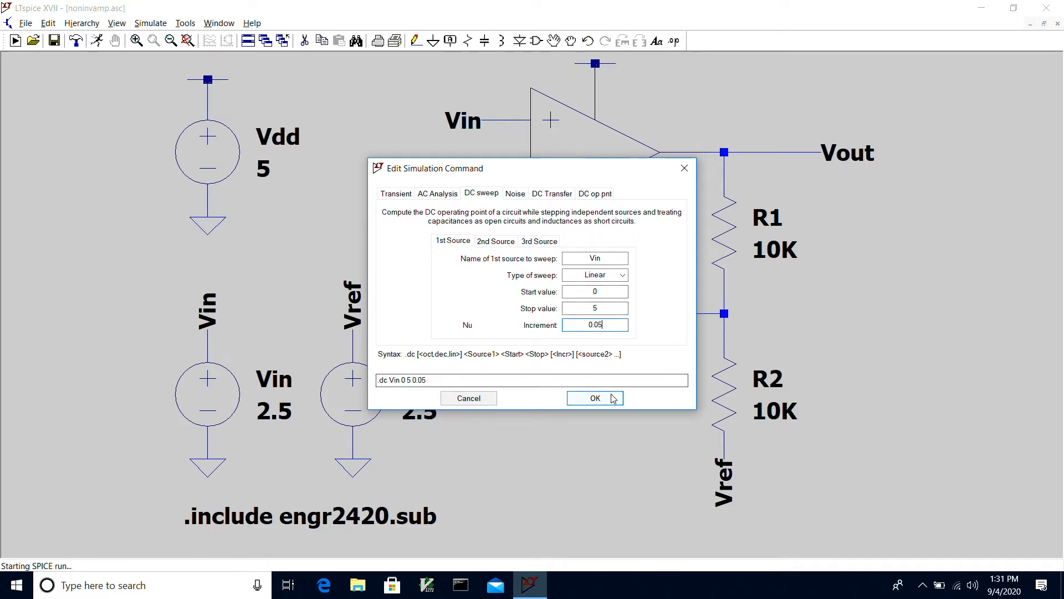
{"action": "left_click", "coordinate": [595, 398]}
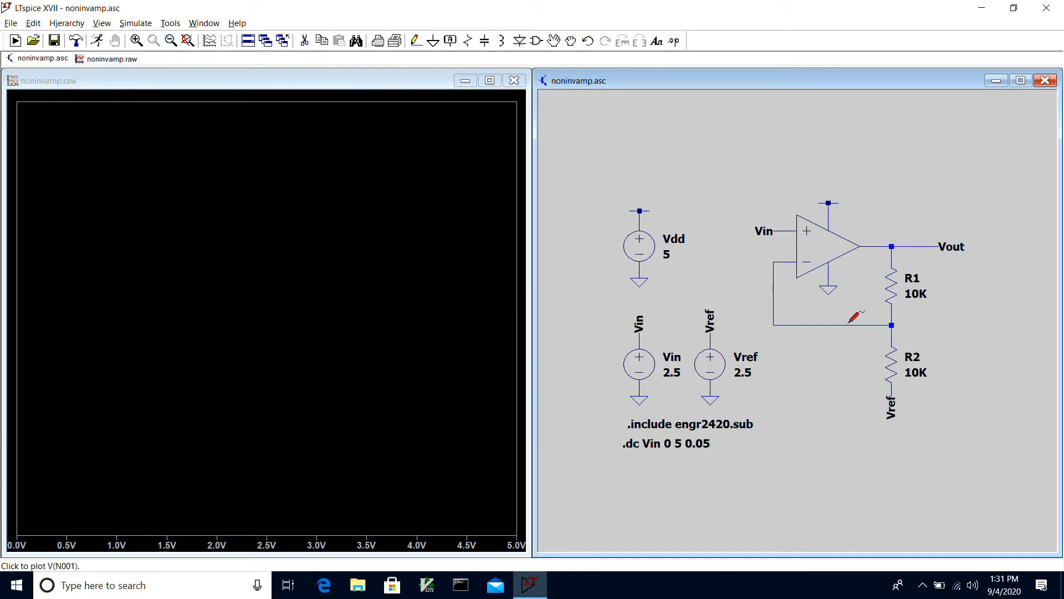
Step: Plot the op-amp's output voltage at the Vout net and fit the schematic to its window
{"action": "left_click", "coordinate": [918, 247]}
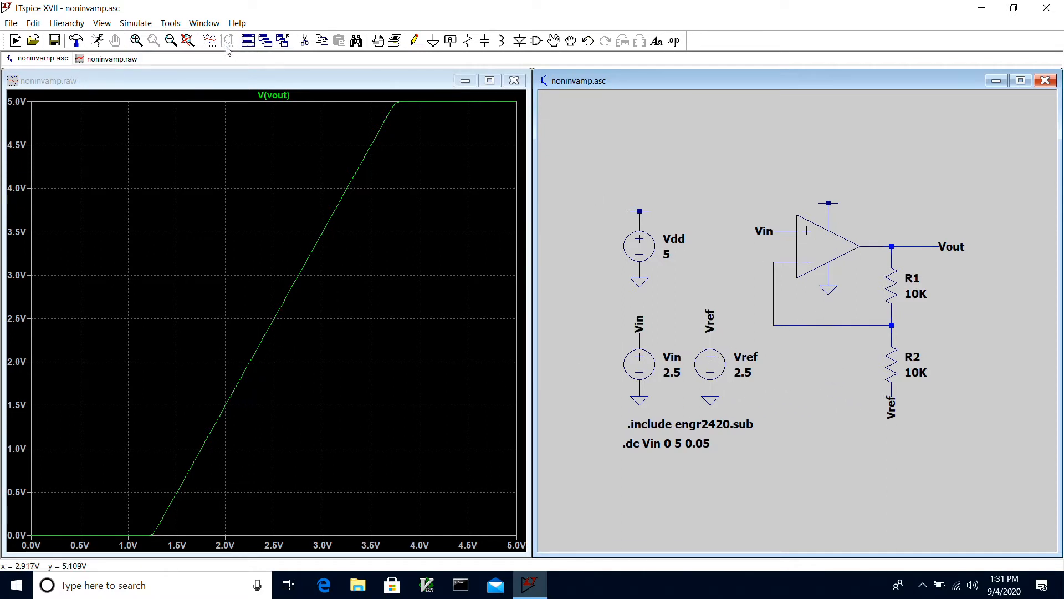
{"action": "left_click", "coordinate": [187, 40]}
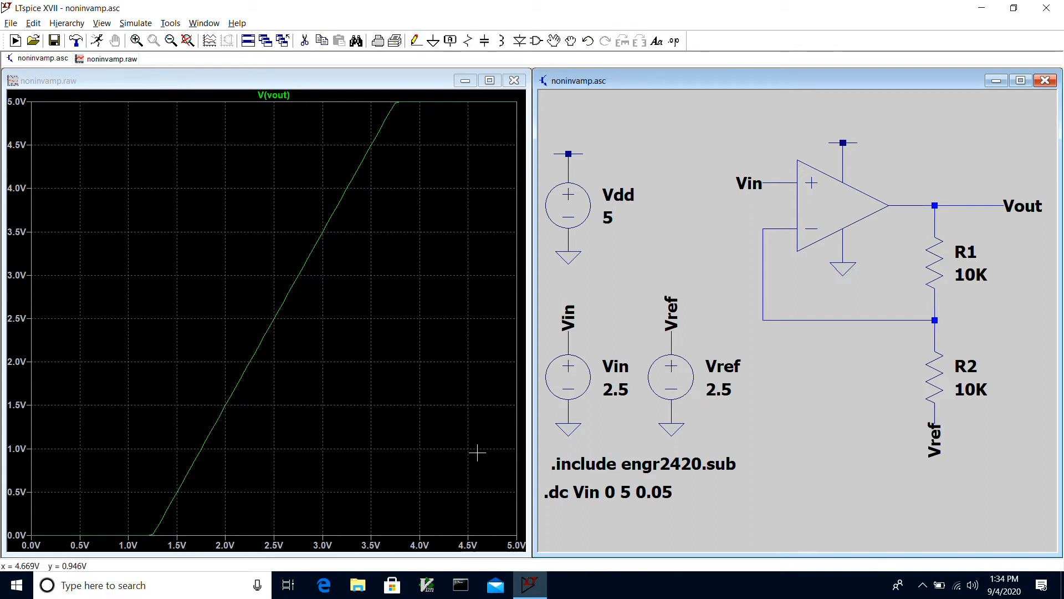
{"action": "right_click", "coordinate": [198, 283]}
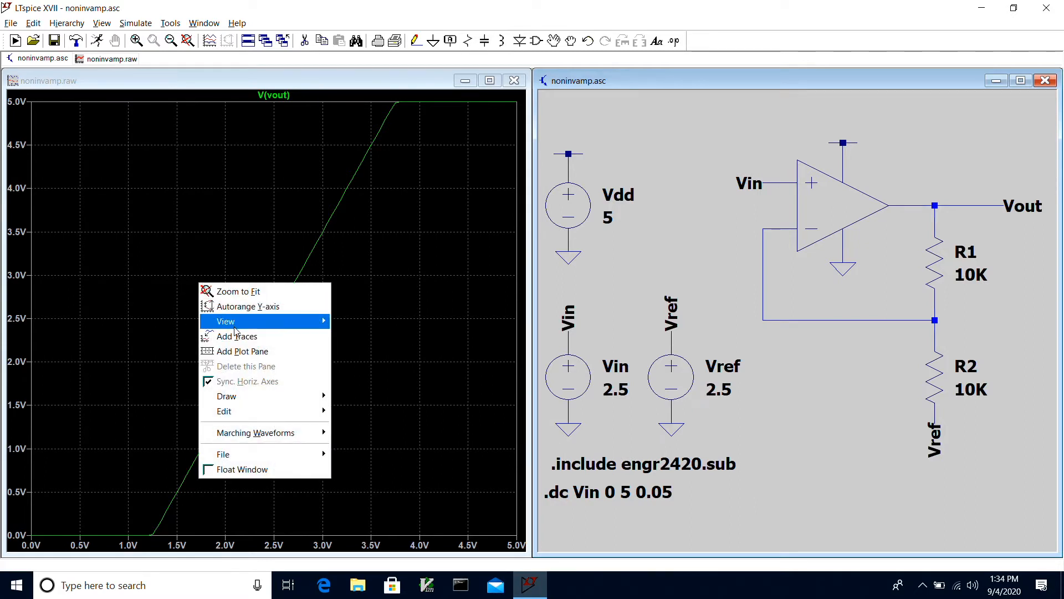
{"action": "mouse_move", "coordinate": [235, 326]}
{"action": "left_click", "coordinate": [351, 322]}
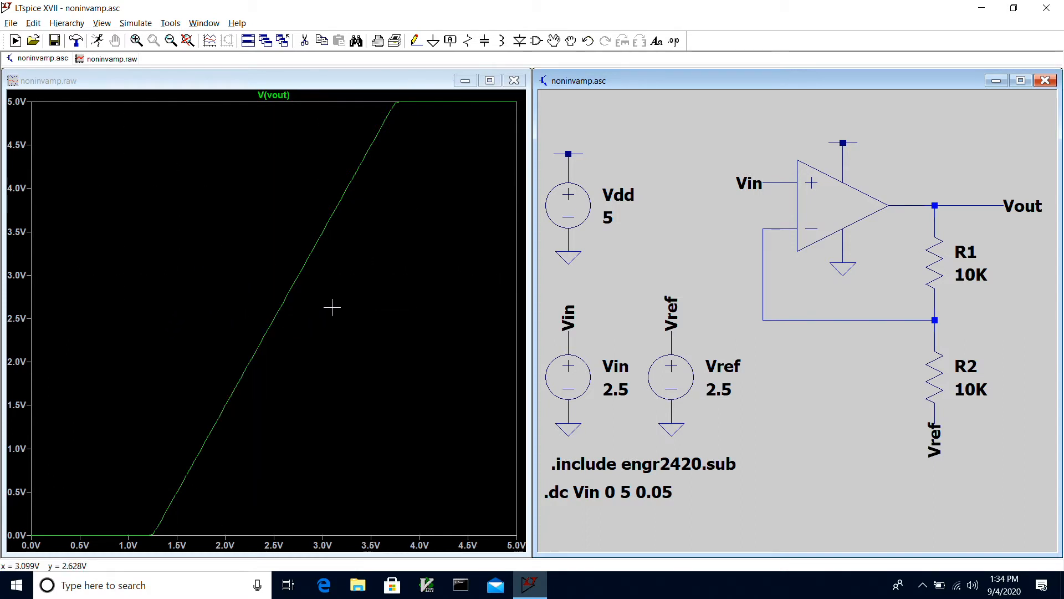
{"action": "right_click", "coordinate": [334, 306]}
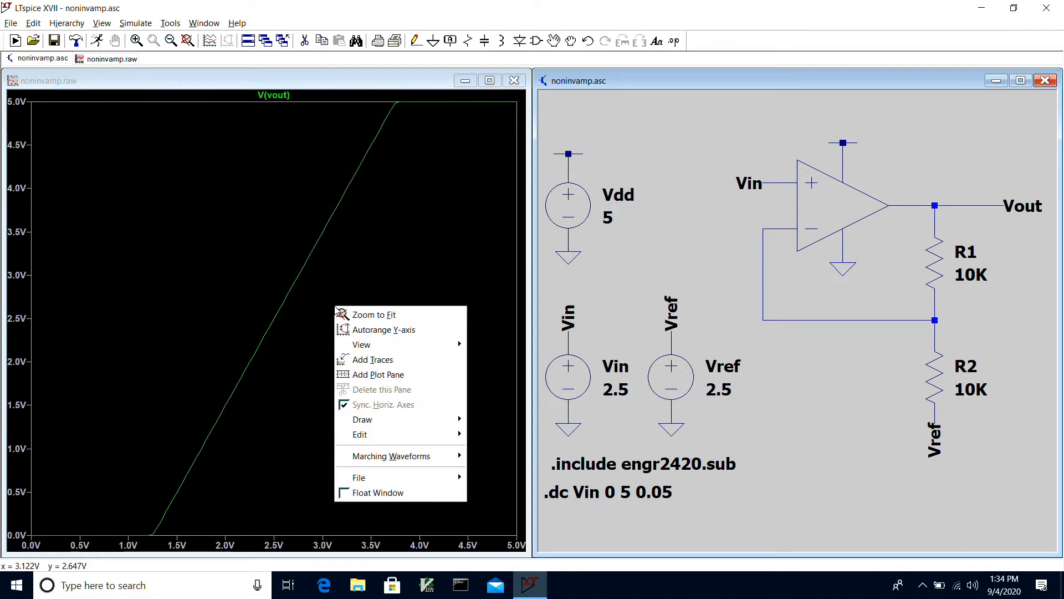
{"action": "mouse_move", "coordinate": [362, 344]}
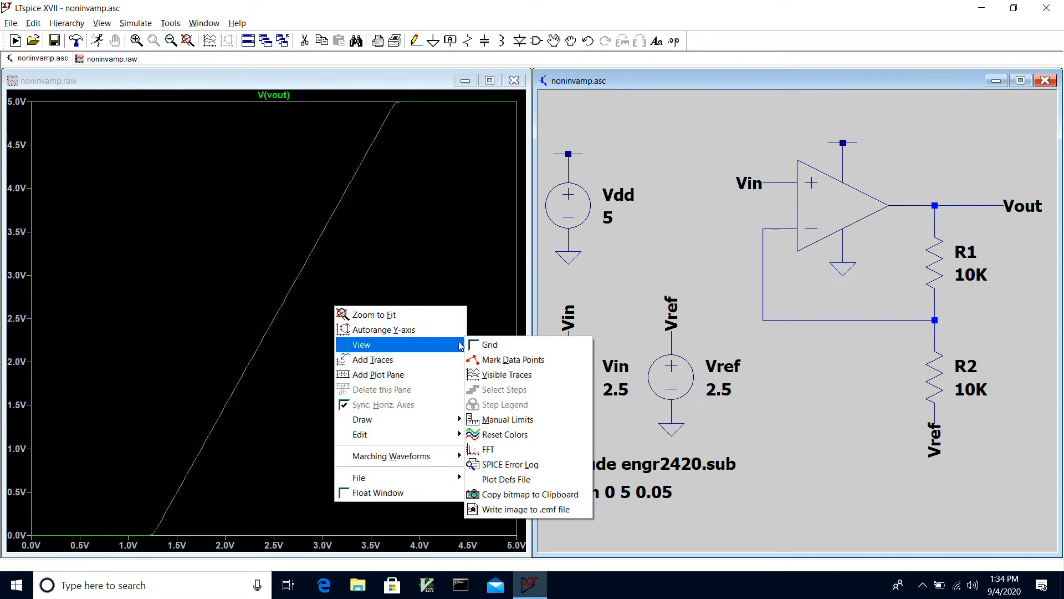
{"action": "left_click", "coordinate": [480, 347]}
Step: Mark the individual data points on the Vout trace in the waveform plot
{"action": "right_click", "coordinate": [304, 297]}
{"action": "mouse_move", "coordinate": [366, 335]}
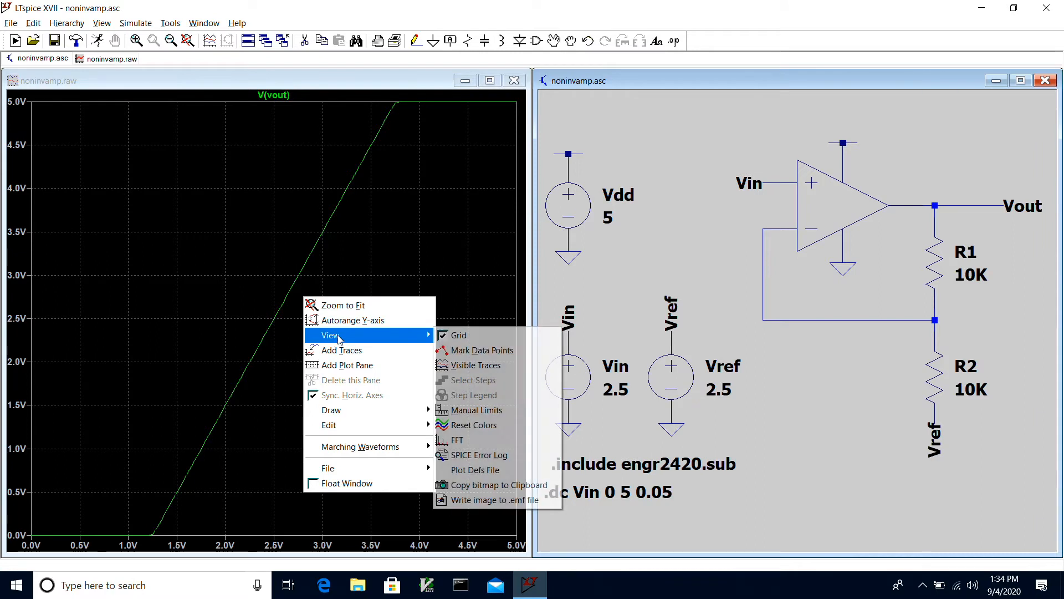
{"action": "left_click", "coordinate": [460, 350]}
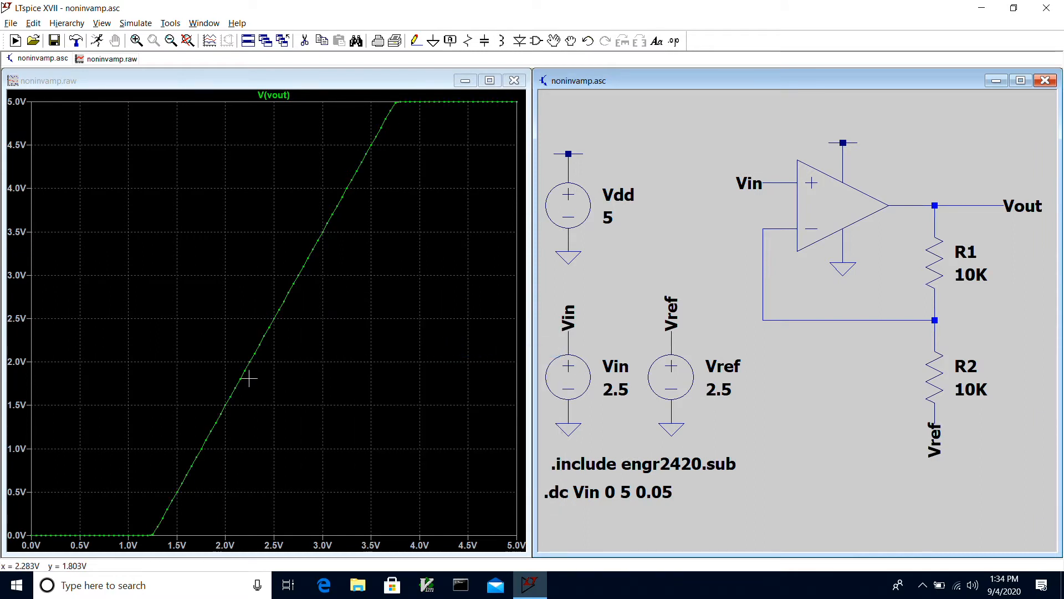
Step: Plot the voltage of the feedback node at the op-amp's inverting input, and delete that trace from the plot
{"action": "left_click", "coordinate": [788, 316]}
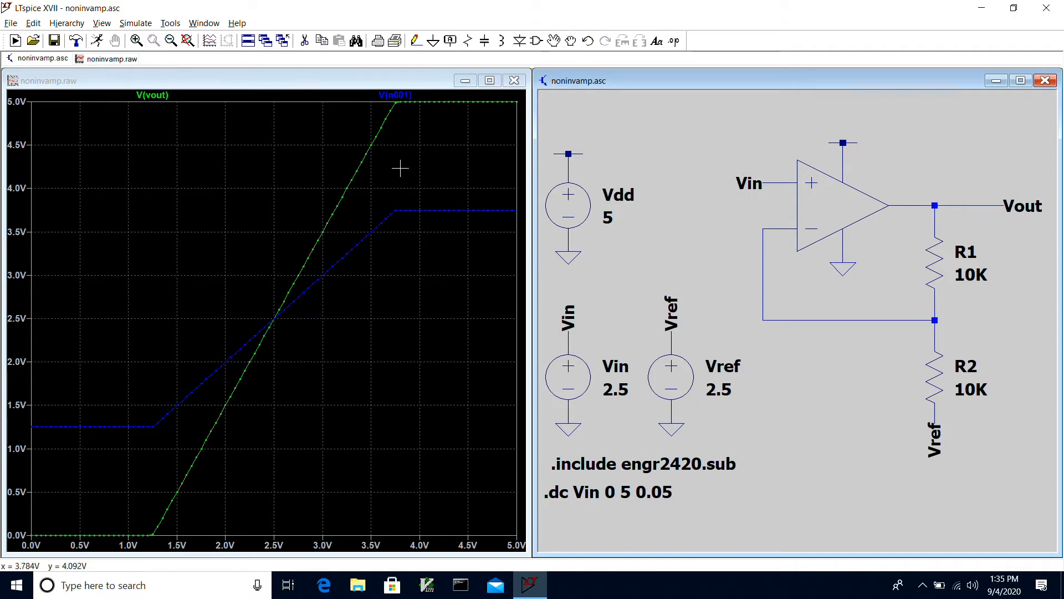
{"action": "right_click", "coordinate": [404, 96]}
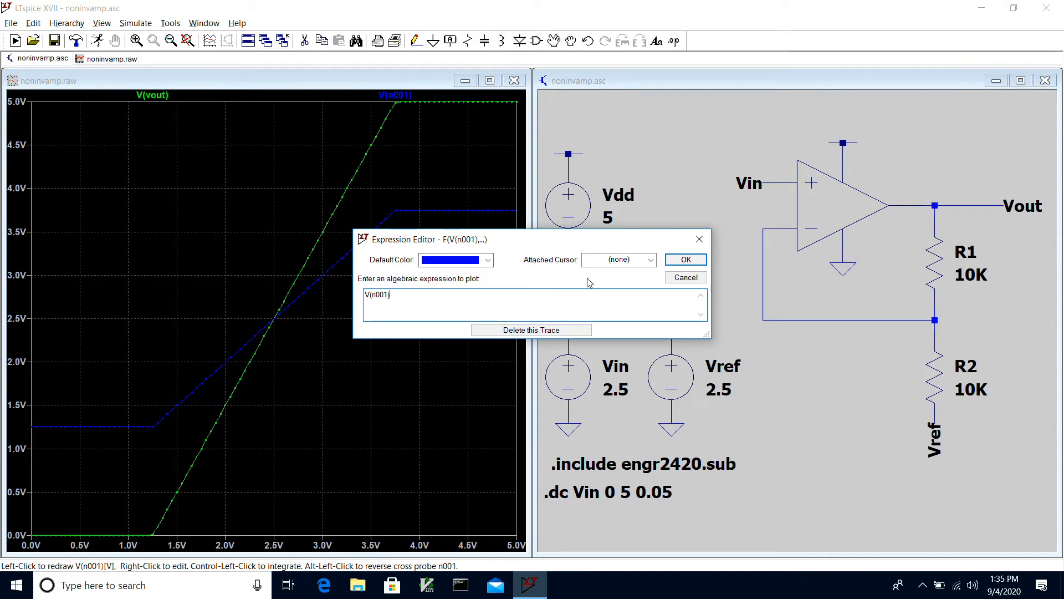
{"action": "left_click", "coordinate": [555, 328]}
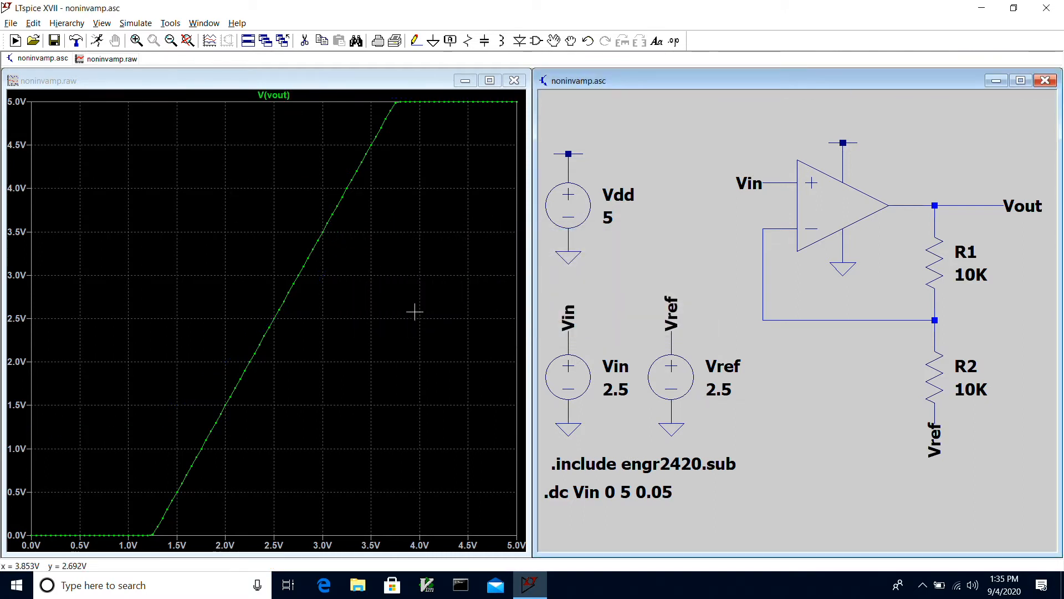
Step: Set the Vref source's value to 1.5 and rerun the DC sweep
{"action": "right_click", "coordinate": [716, 389]}
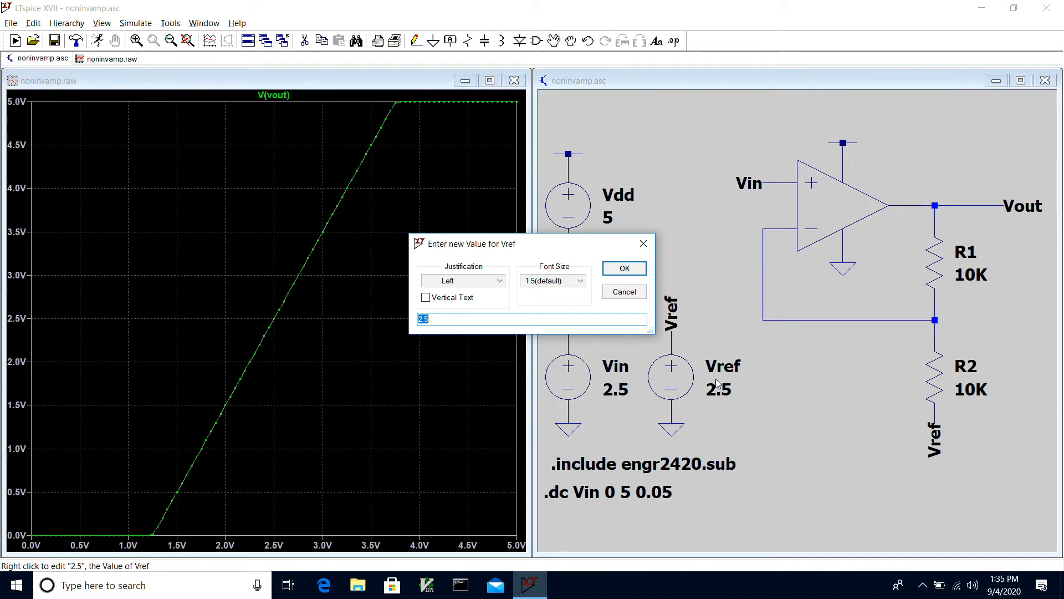
{"action": "type", "text": "1.5"}
{"action": "key", "text": "Return"}
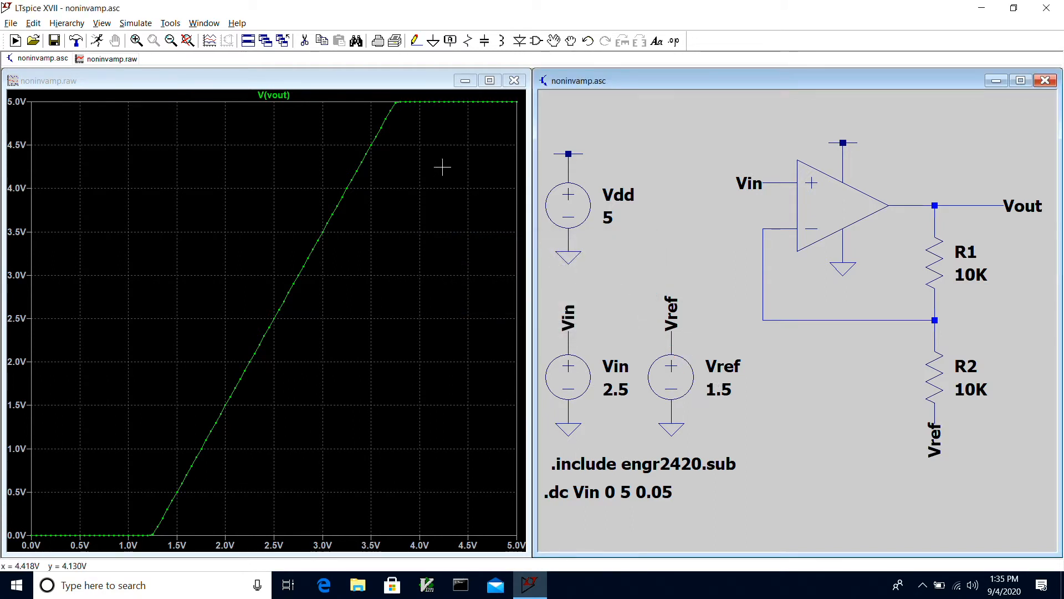
{"action": "left_click", "coordinate": [98, 44]}
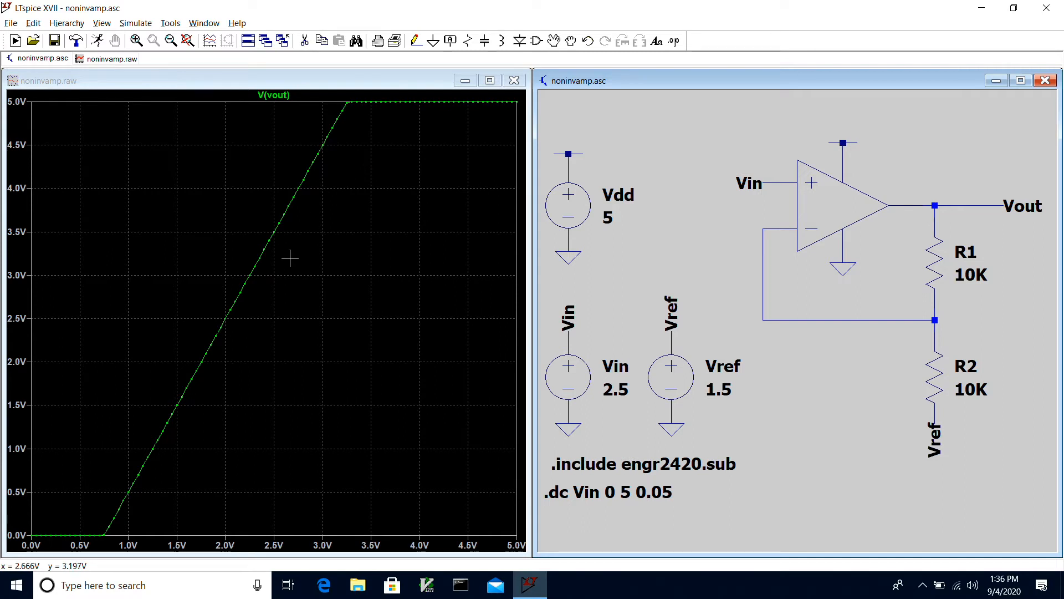
Step: Set the Vref source's value to 3.5 and rerun the DC sweep
{"action": "right_click", "coordinate": [720, 389]}
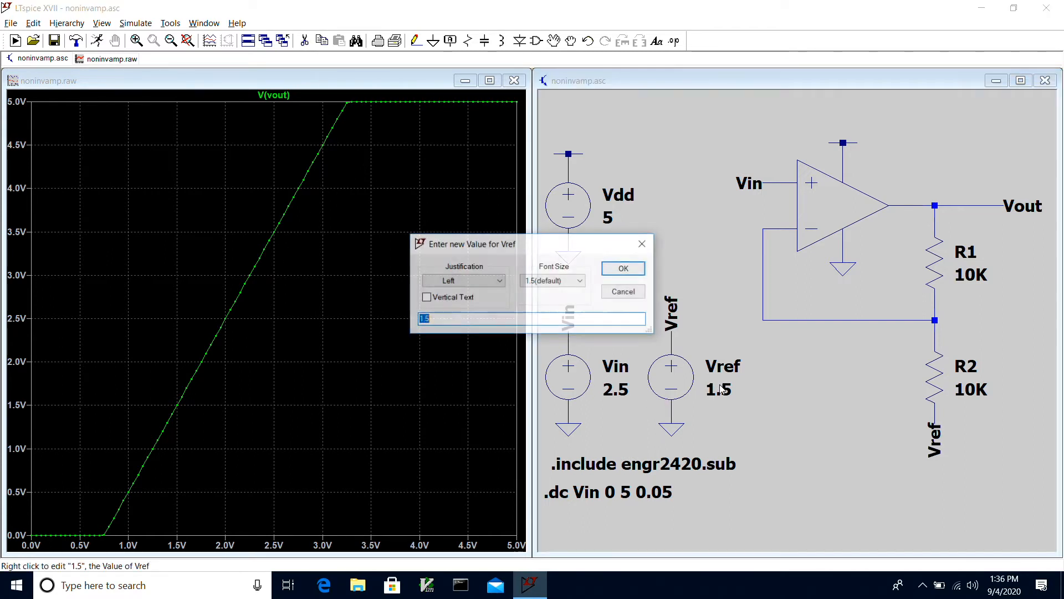
{"action": "type", "text": "3.5"}
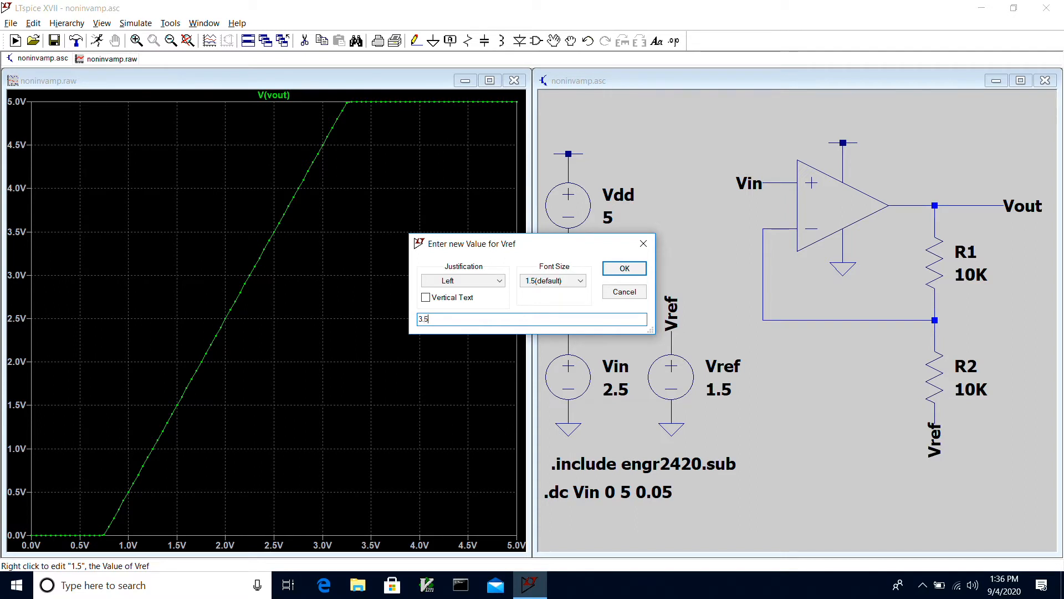
{"action": "key", "text": "Return"}
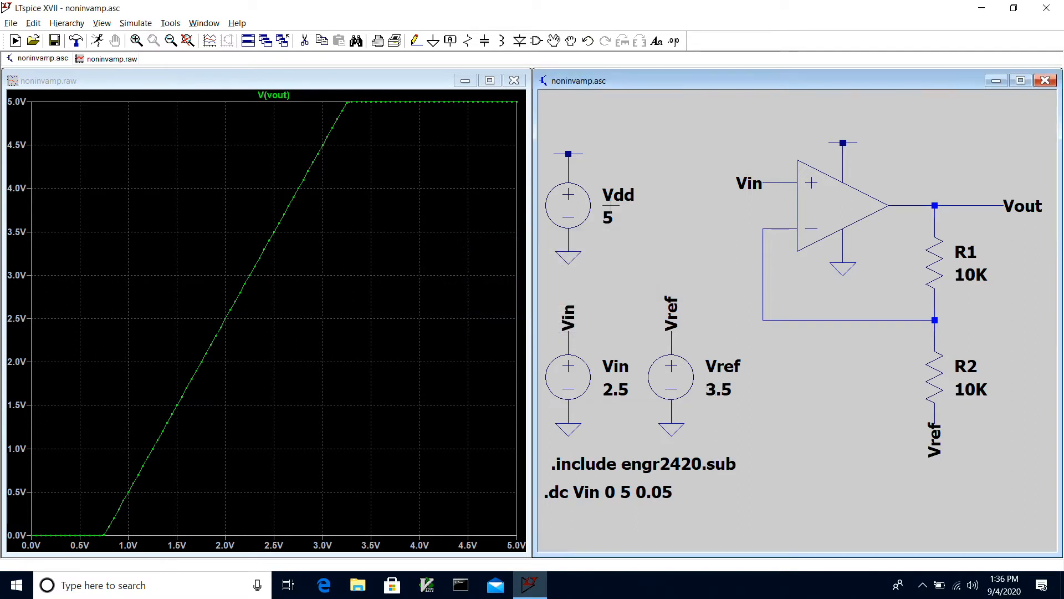
{"action": "left_click", "coordinate": [97, 41]}
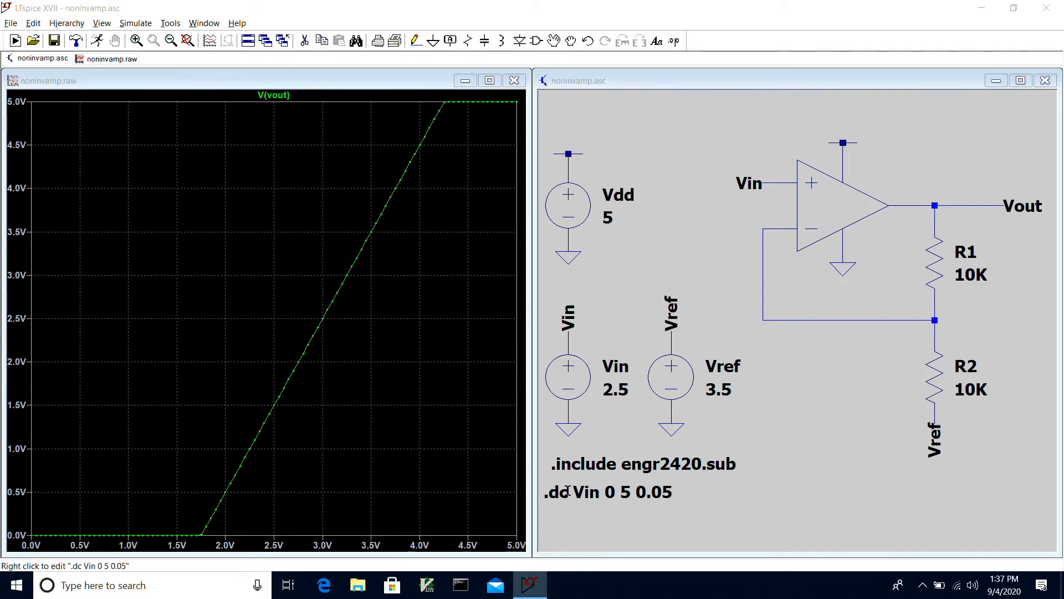
Step: Add Vref to the .dc command as a second linear sweep source from 0.5 to 4.5 in increments of 0.5, and rerun the simulation
{"action": "right_click", "coordinate": [568, 491]}
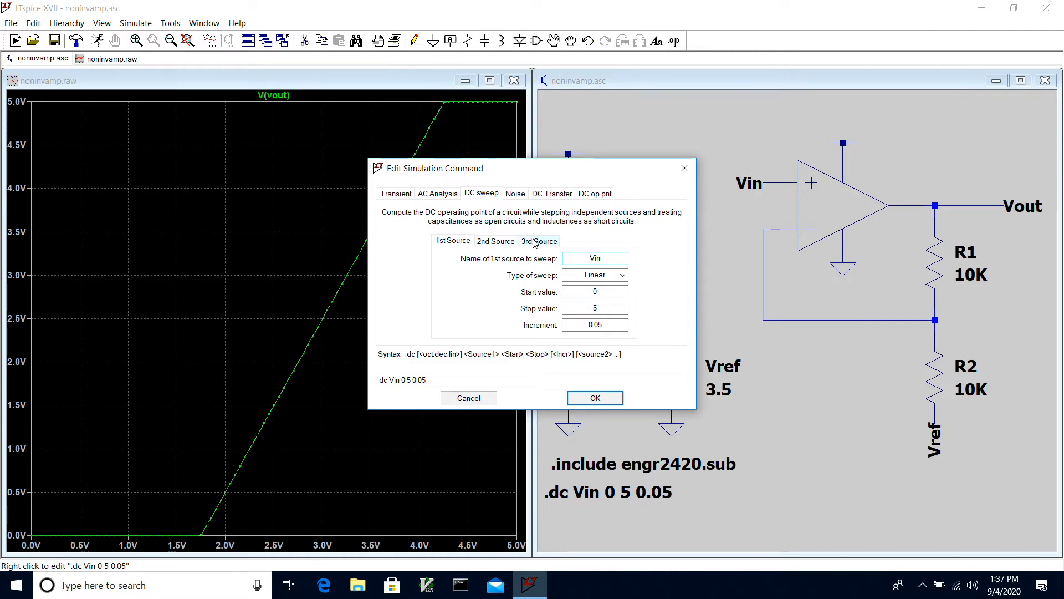
{"action": "left_click", "coordinate": [489, 246]}
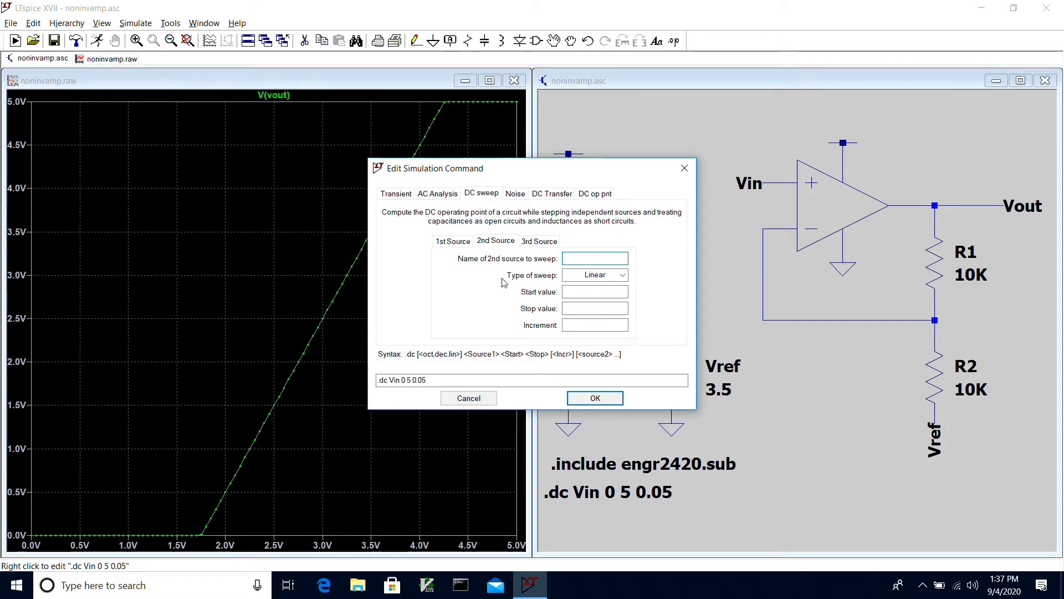
{"action": "type", "text": "Vref"}
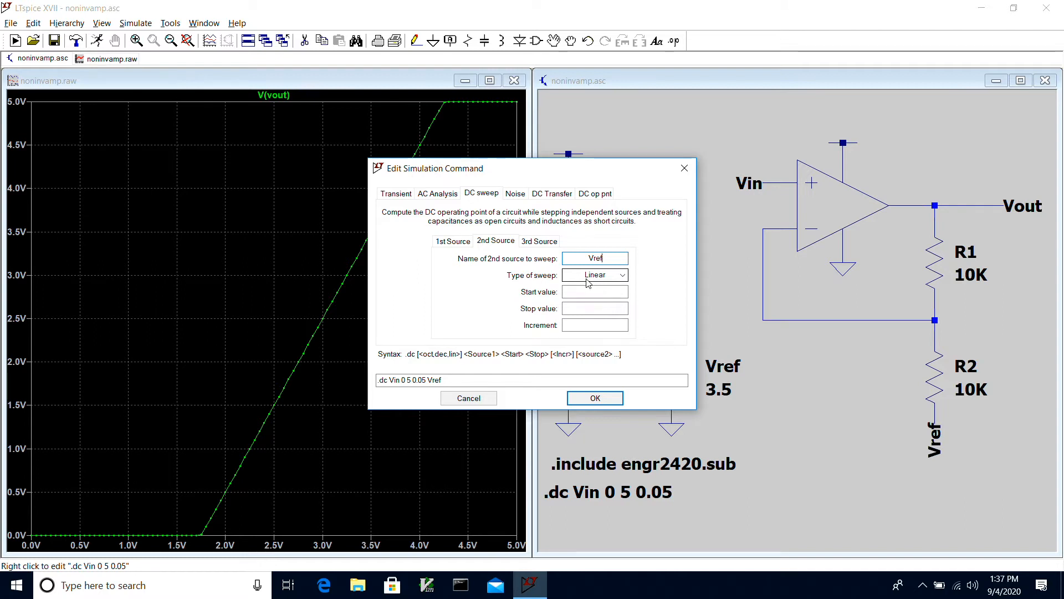
{"action": "left_click", "coordinate": [583, 291]}
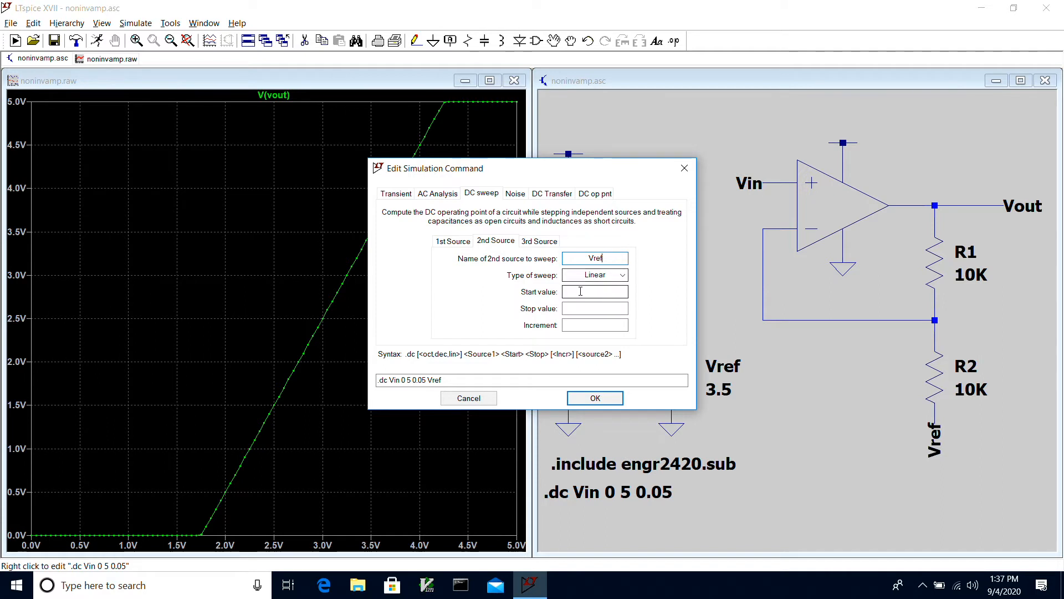
{"action": "type", "text": "0.5"}
{"action": "key", "text": "Tab"}
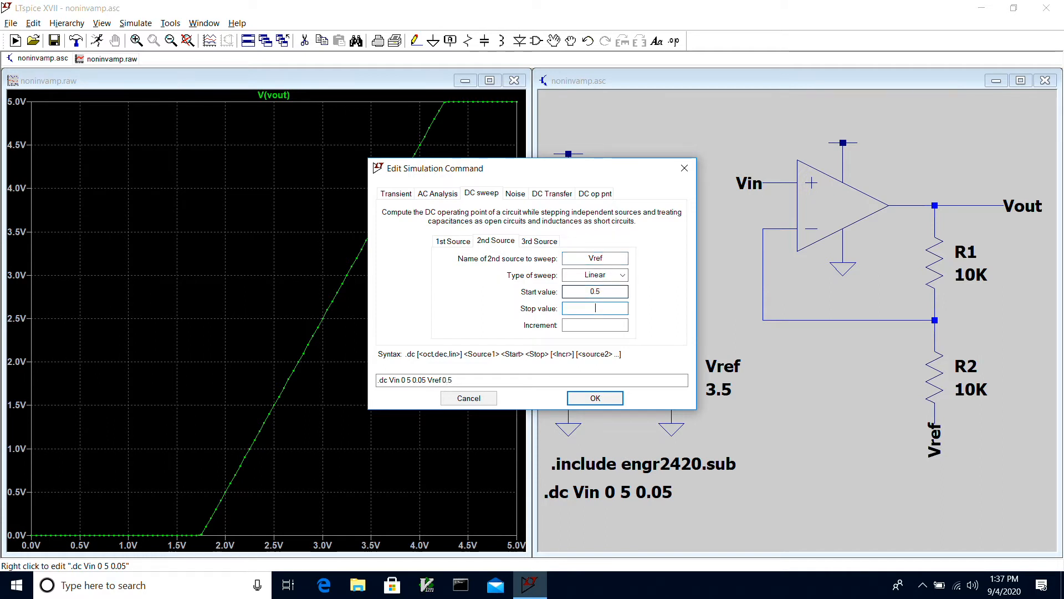
{"action": "type", "text": "4.5"}
{"action": "key", "text": "Tab"}
{"action": "type", "text": "0.5"}
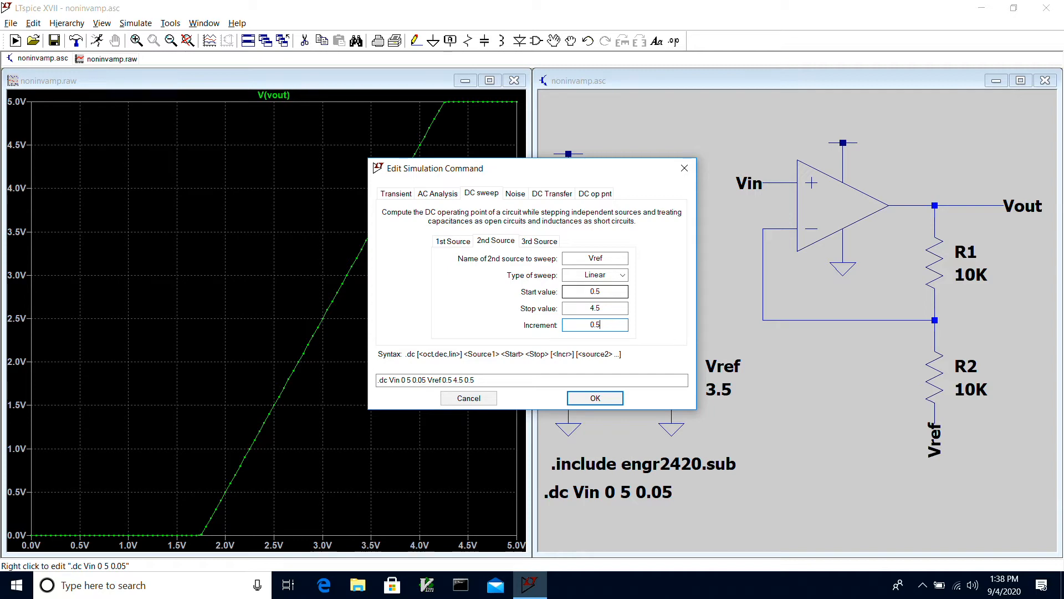
{"action": "left_click", "coordinate": [595, 398]}
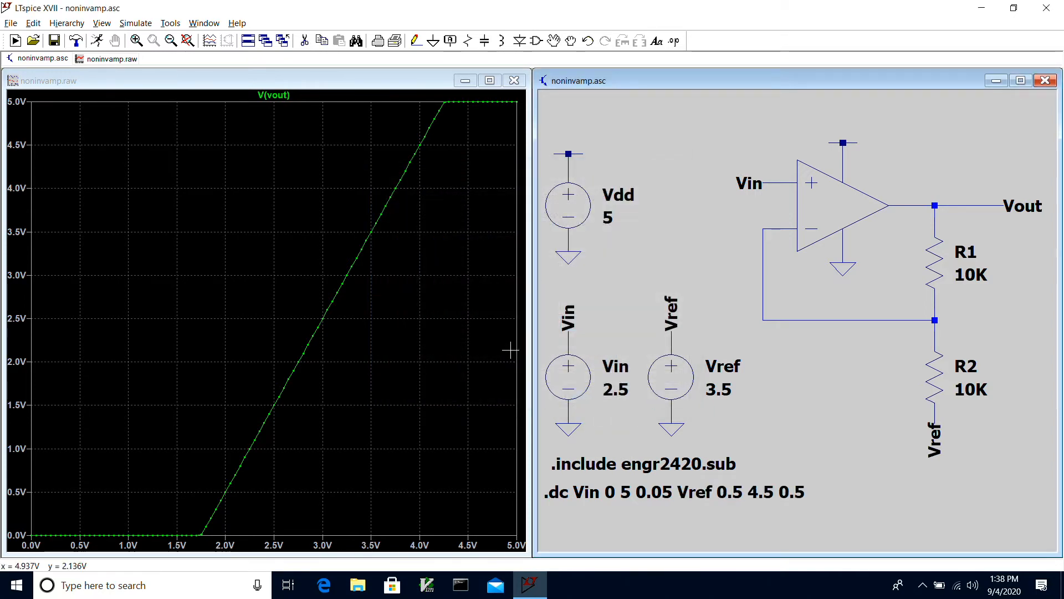
{"action": "left_click", "coordinate": [97, 41]}
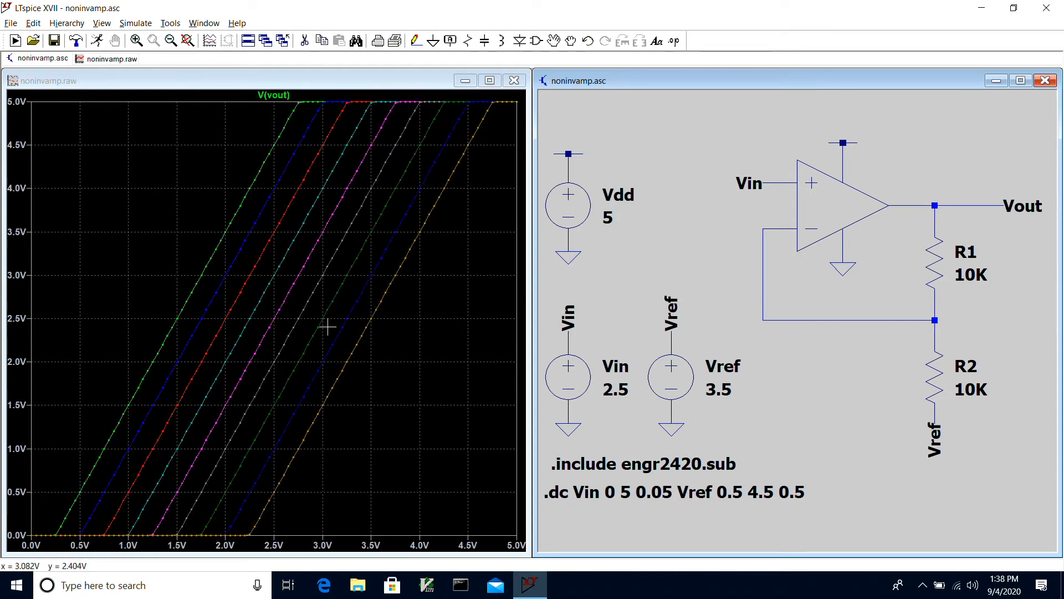
Step: Set the Vref sweep increment in the .dc command to 1 and rerun the simulation
{"action": "right_click", "coordinate": [610, 491]}
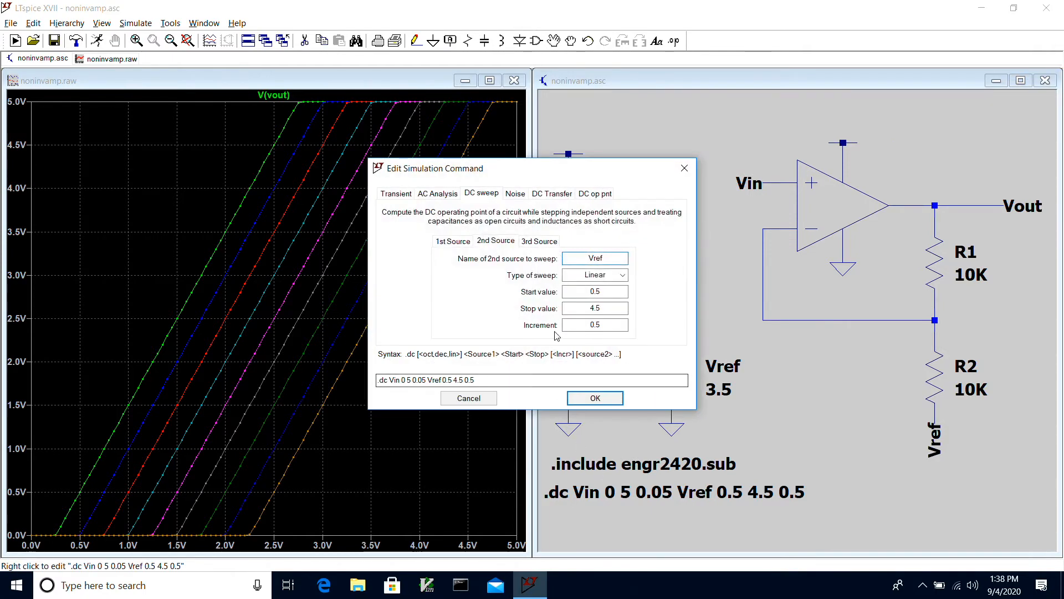
{"action": "left_click", "coordinate": [607, 325]}
{"action": "key", "text": "BackSpace"}
{"action": "key", "text": "BackSpace"}
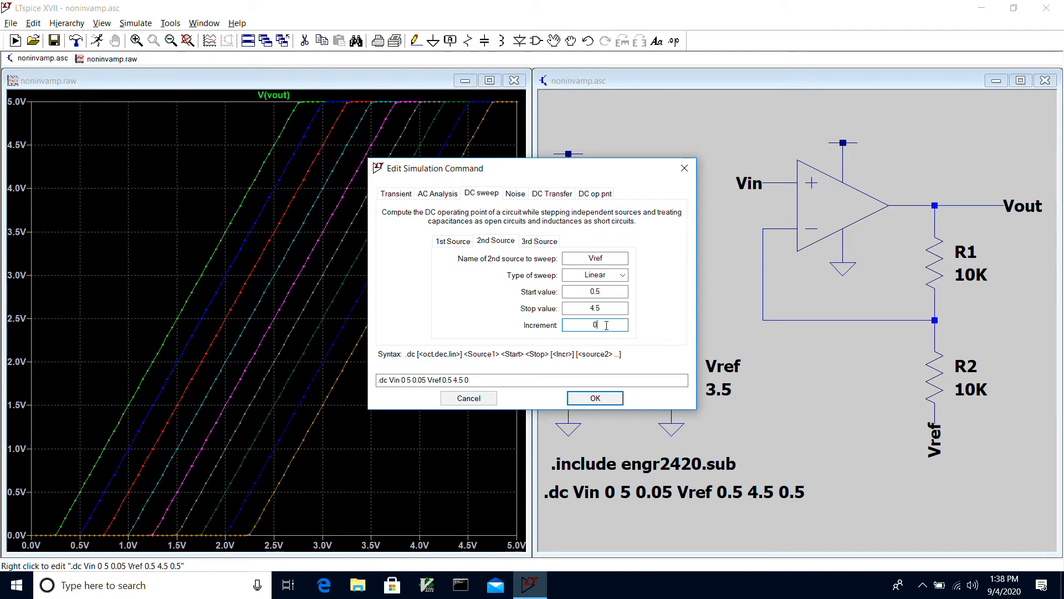
{"action": "left_click", "coordinate": [606, 399]}
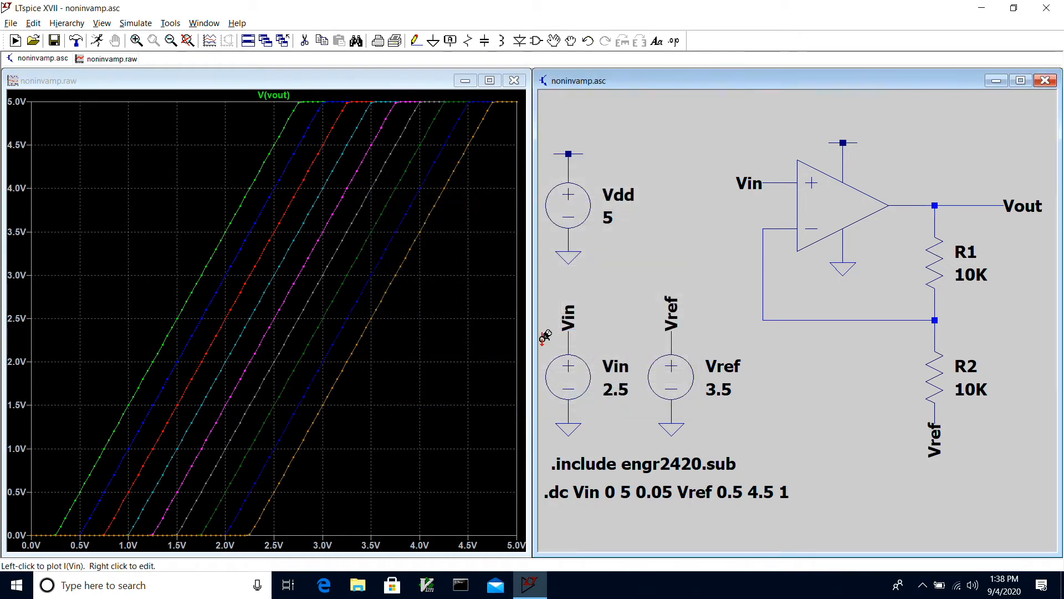
{"action": "left_click", "coordinate": [97, 42]}
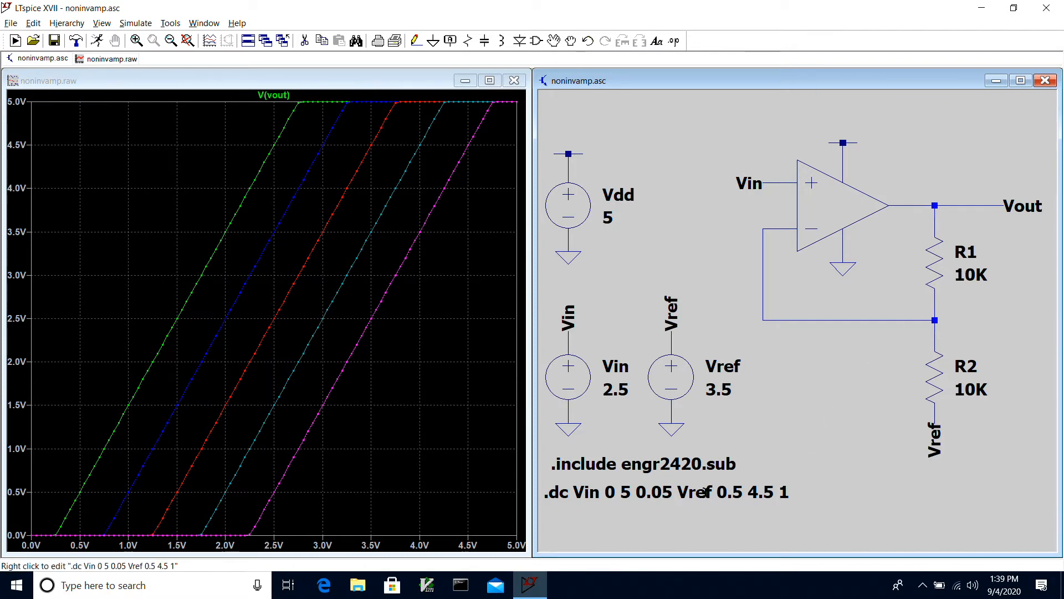
Step: Remove Vref as the second sweep source from the .dc command
{"action": "right_click", "coordinate": [711, 491]}
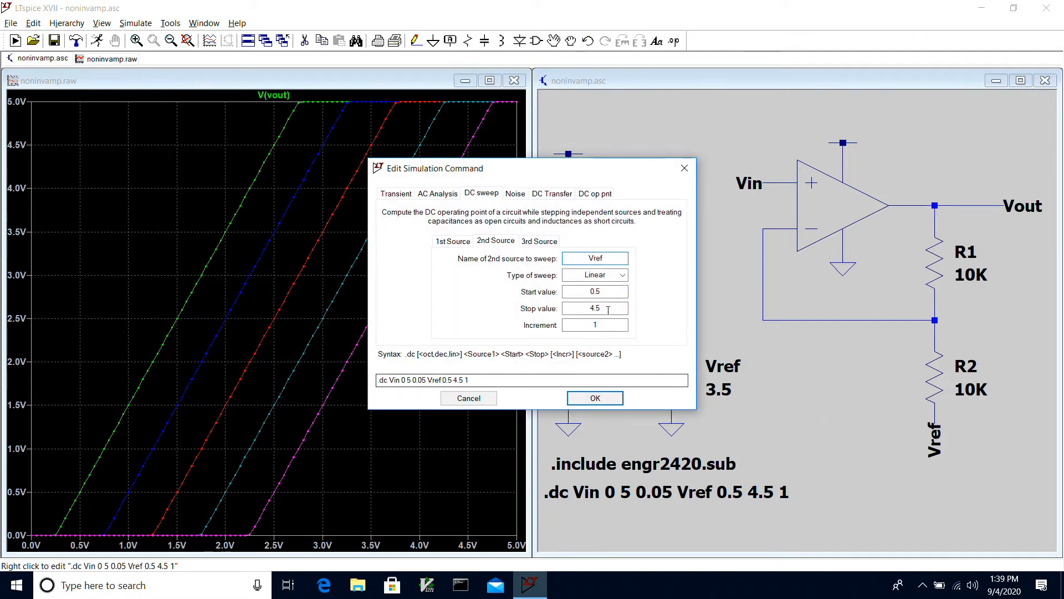
{"action": "left_click_drag", "start_coordinate": [611, 256], "coordinate": [576, 259]}
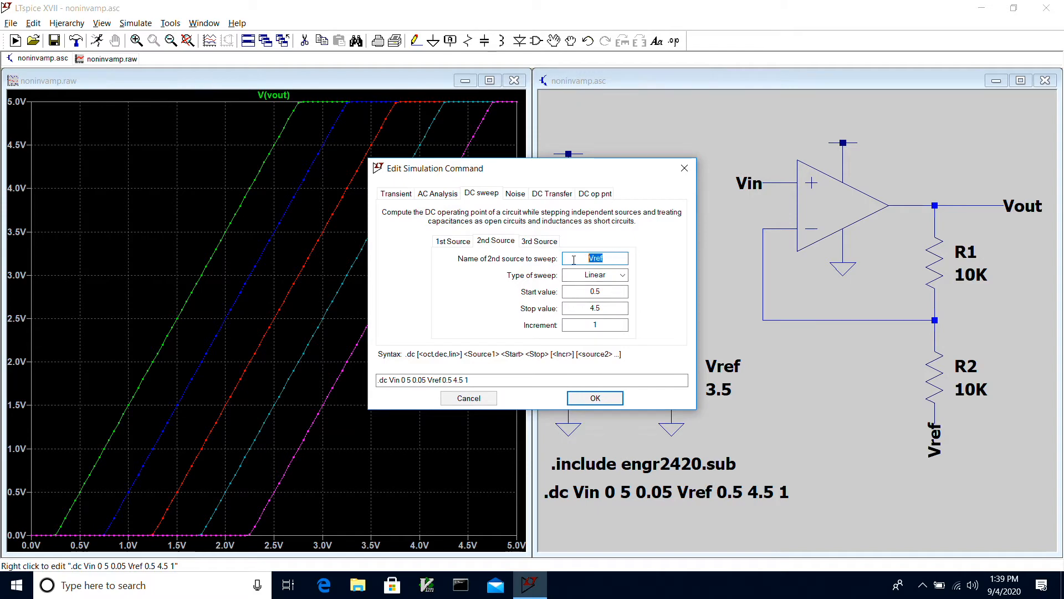
{"action": "key", "text": "Delete"}
{"action": "left_click", "coordinate": [582, 399]}
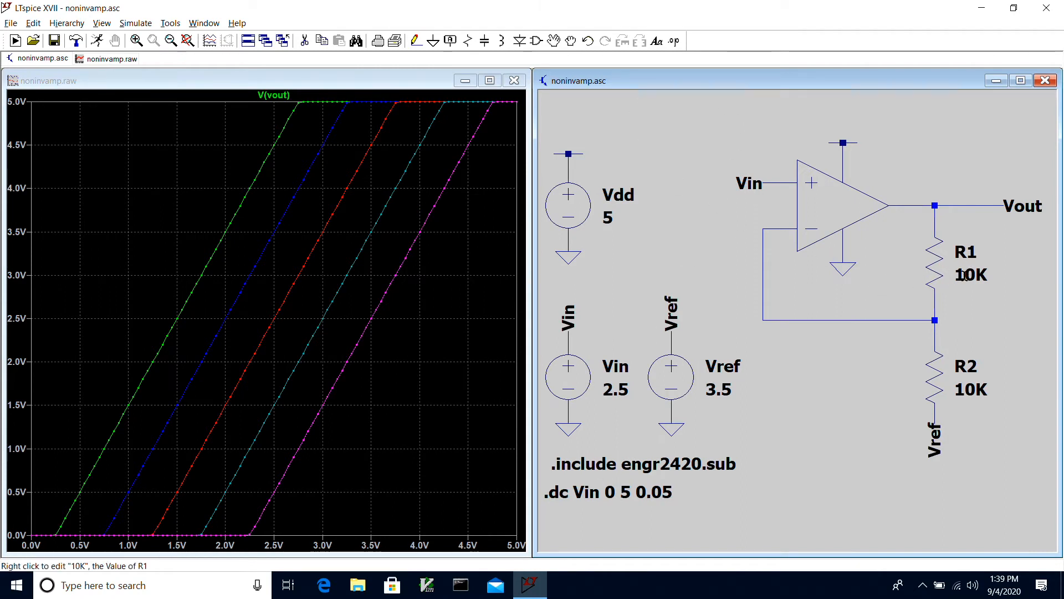
Step: Set resistor R1's value to the parameter {R}
{"action": "right_click", "coordinate": [964, 275]}
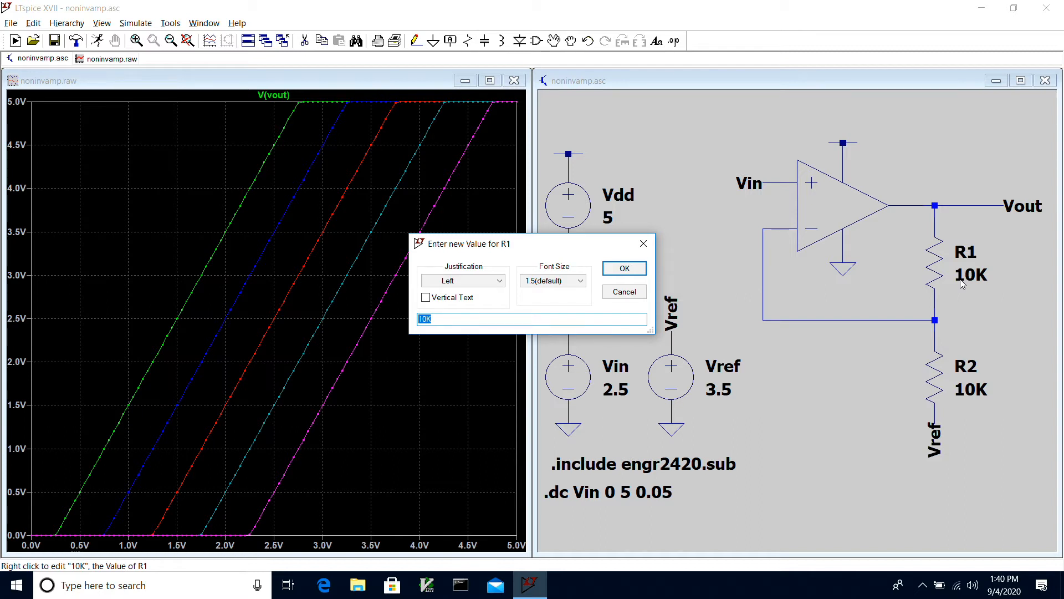
{"action": "type", "text": "{R"}
{"action": "left_click", "coordinate": [631, 268]}
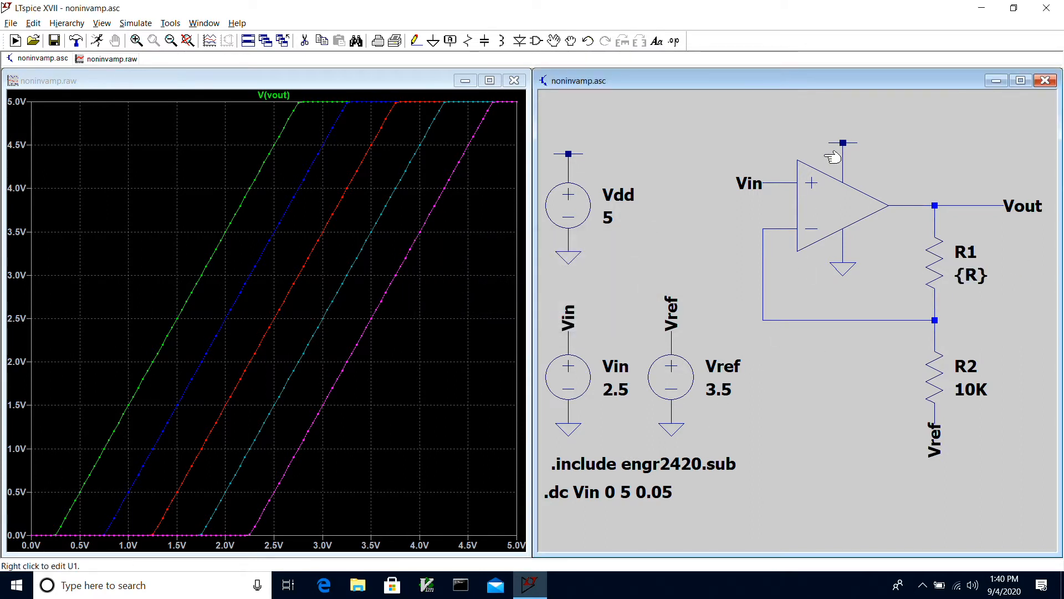
Step: Add the SPICE directive ".param R=10K" and place it directly below the .dc command
{"action": "left_click", "coordinate": [674, 41]}
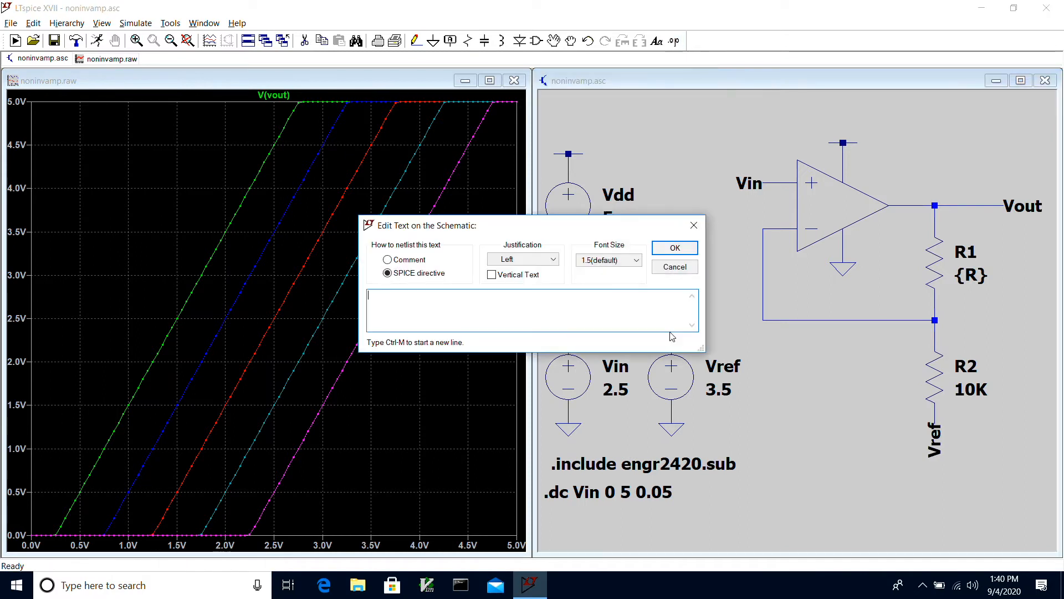
{"action": "type", "text": ".param R"}
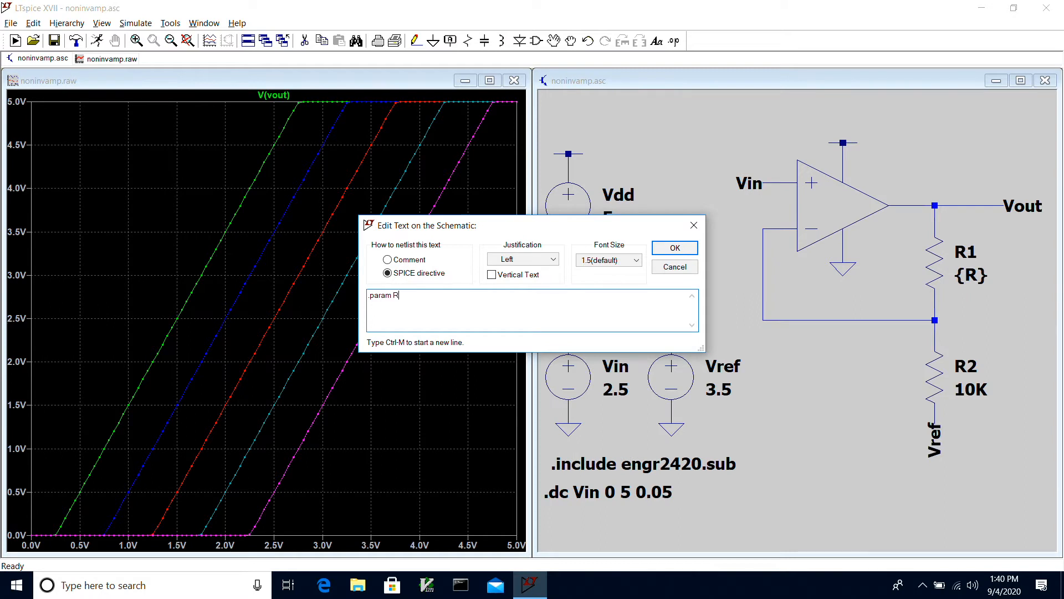
{"action": "type", "text": "=10K"}
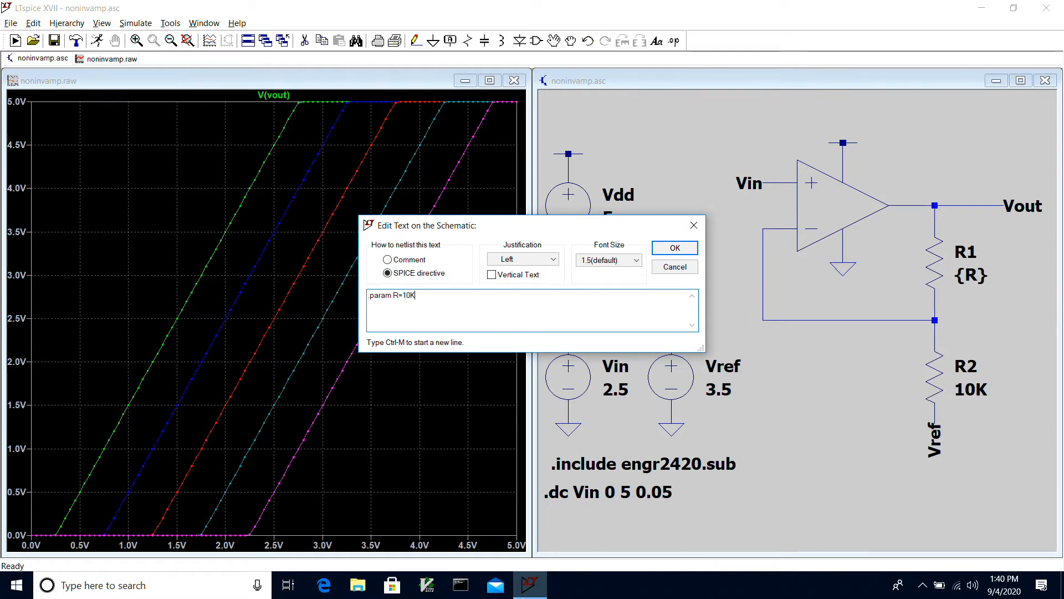
{"action": "left_click", "coordinate": [674, 246]}
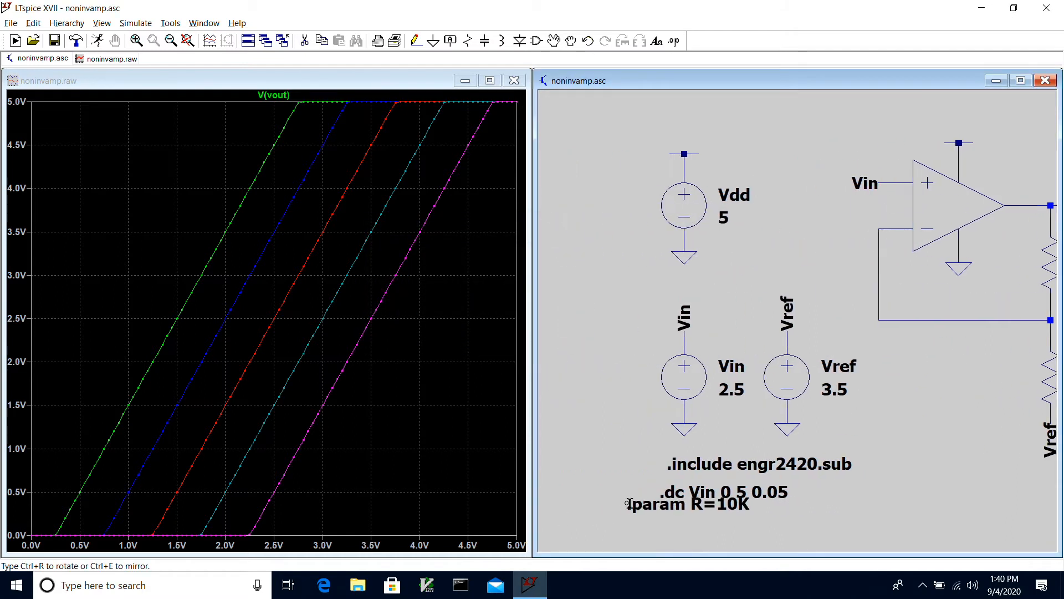
{"action": "left_click", "coordinate": [665, 515]}
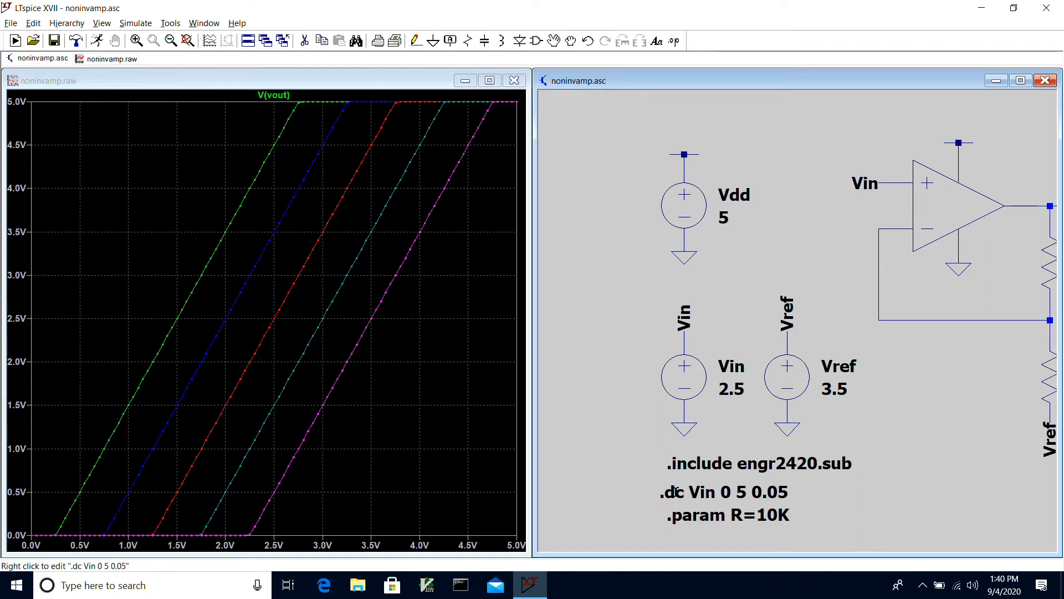
Step: Move the .dc command into line with the directives above and below it, and rerun the DC sweep
{"action": "left_click", "coordinate": [553, 41]}
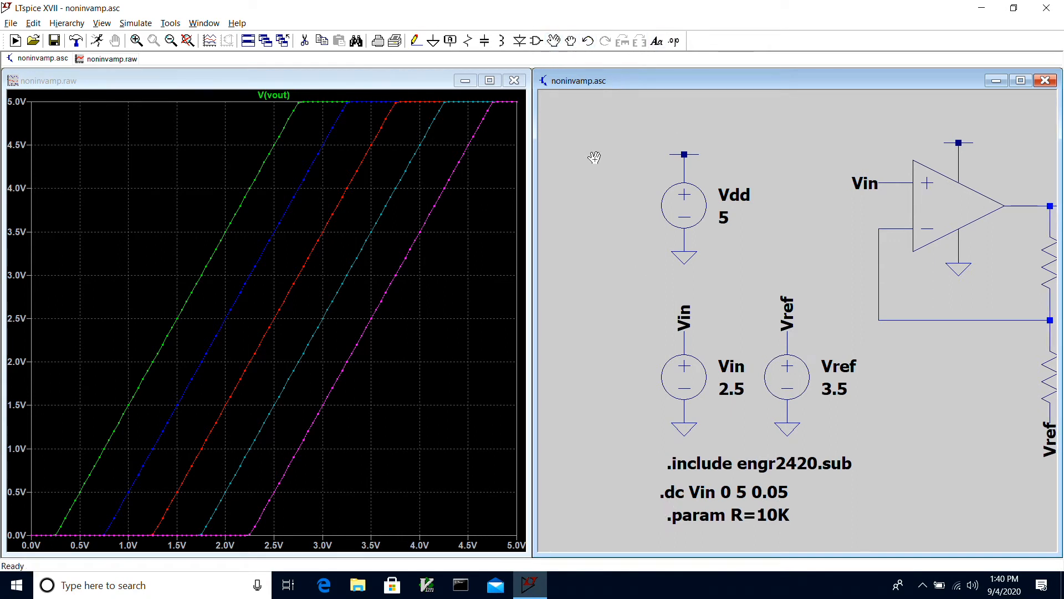
{"action": "left_click", "coordinate": [695, 489]}
{"action": "left_click", "coordinate": [702, 489]}
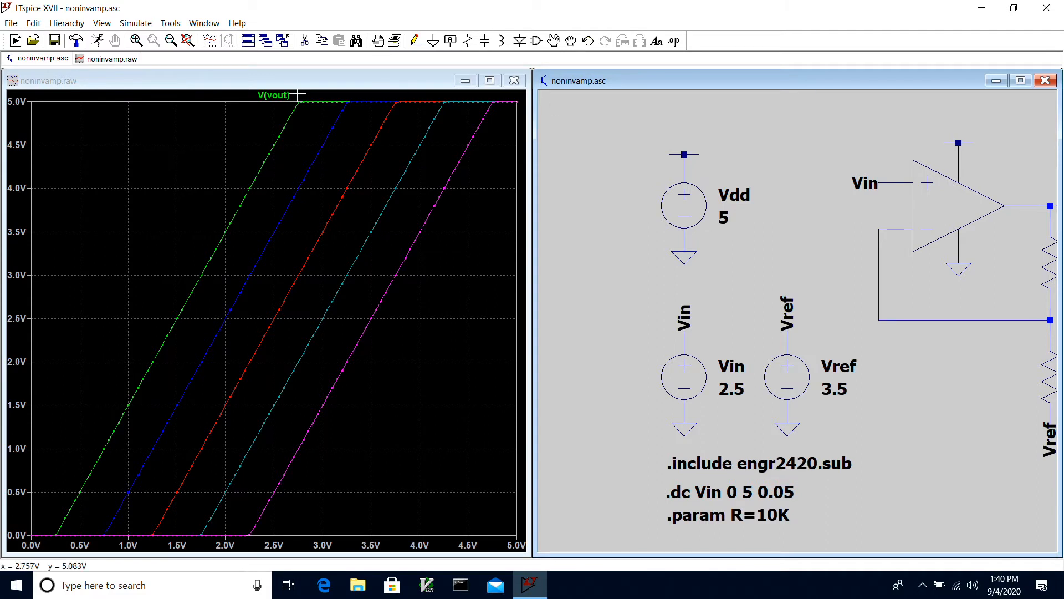
{"action": "left_click", "coordinate": [188, 42]}
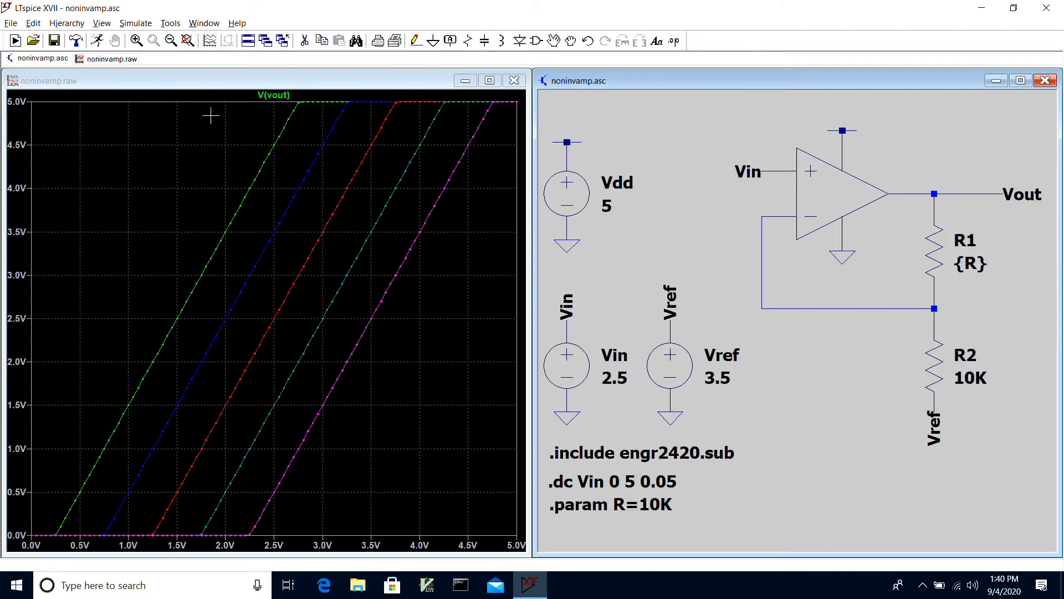
{"action": "left_click", "coordinate": [97, 40]}
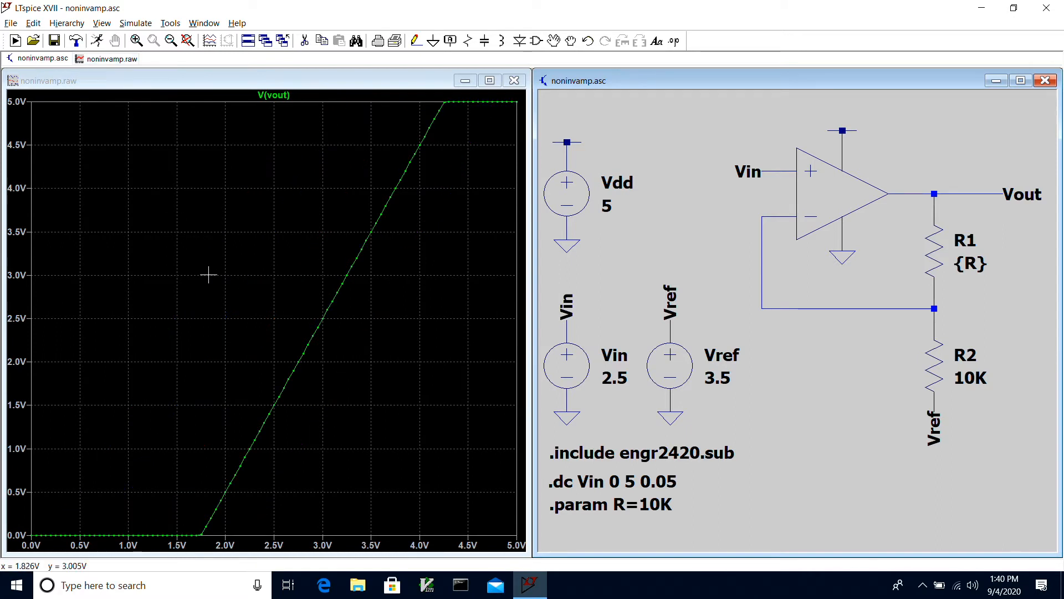
Step: Set the Vref source's value to 2.5 and rerun the DC sweep
{"action": "right_click", "coordinate": [714, 379]}
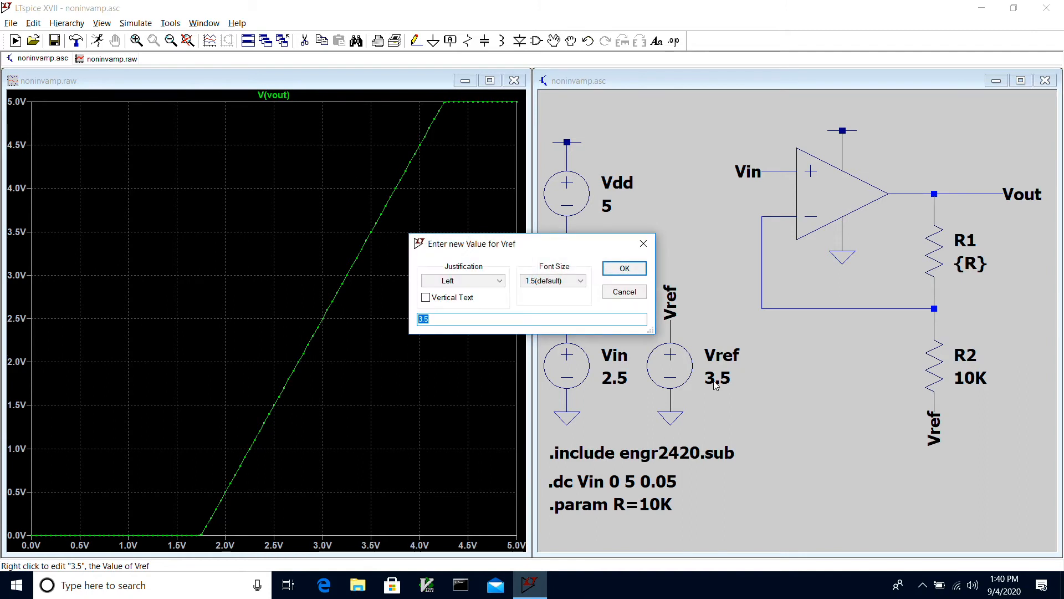
{"action": "type", "text": "2.5"}
{"action": "key", "text": "Return"}
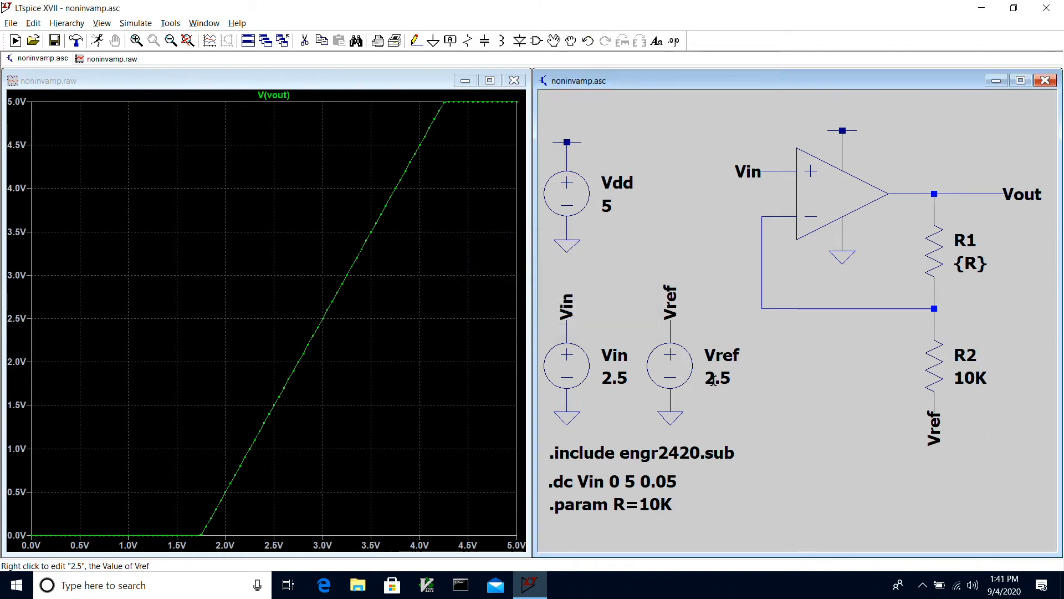
{"action": "left_click", "coordinate": [98, 40]}
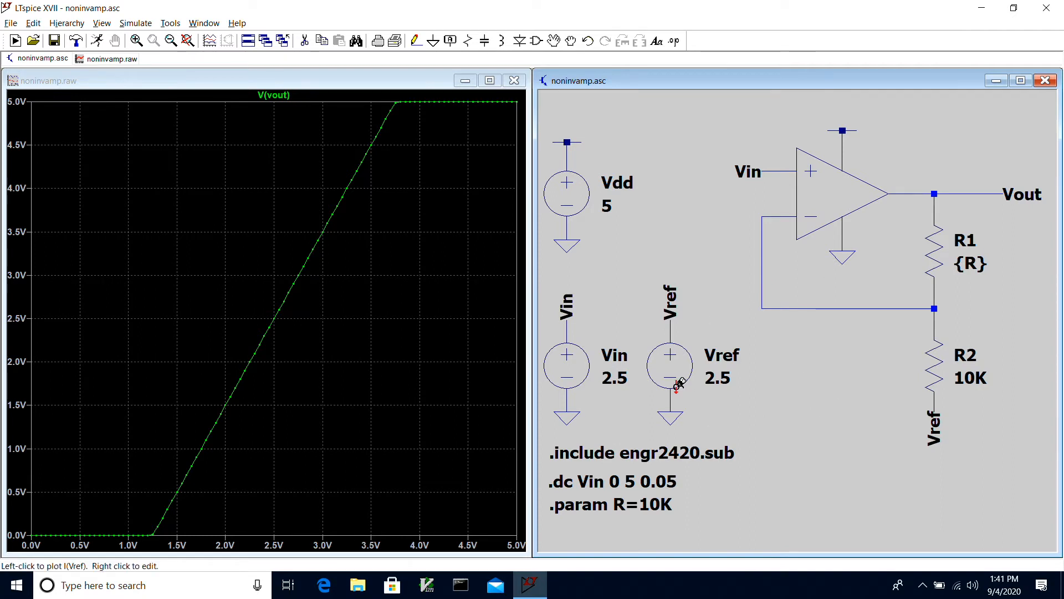
Step: Add the SPICE directive ".step param R list 1K 3K 10K 30K" below the .param line and rerun the simulation
{"action": "left_click", "coordinate": [675, 42]}
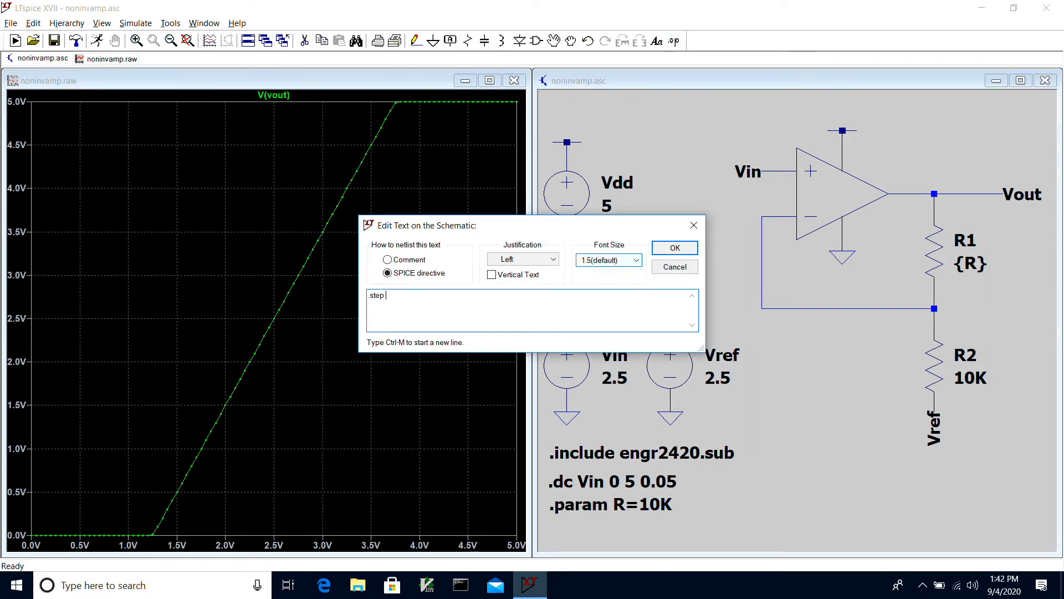
{"action": "type", "text": ".step param "}
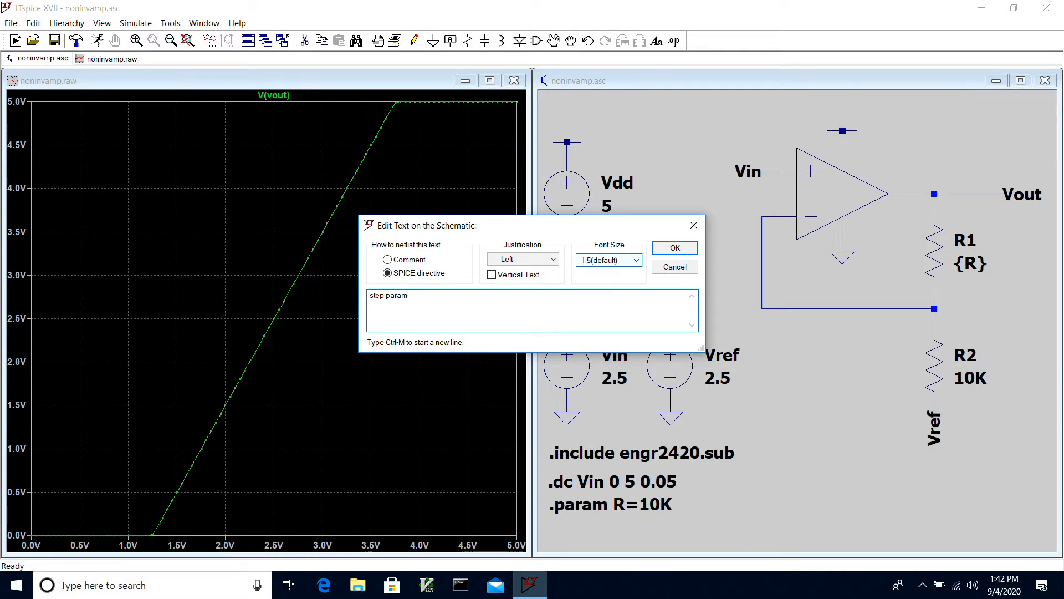
{"action": "type", "text": "R list"}
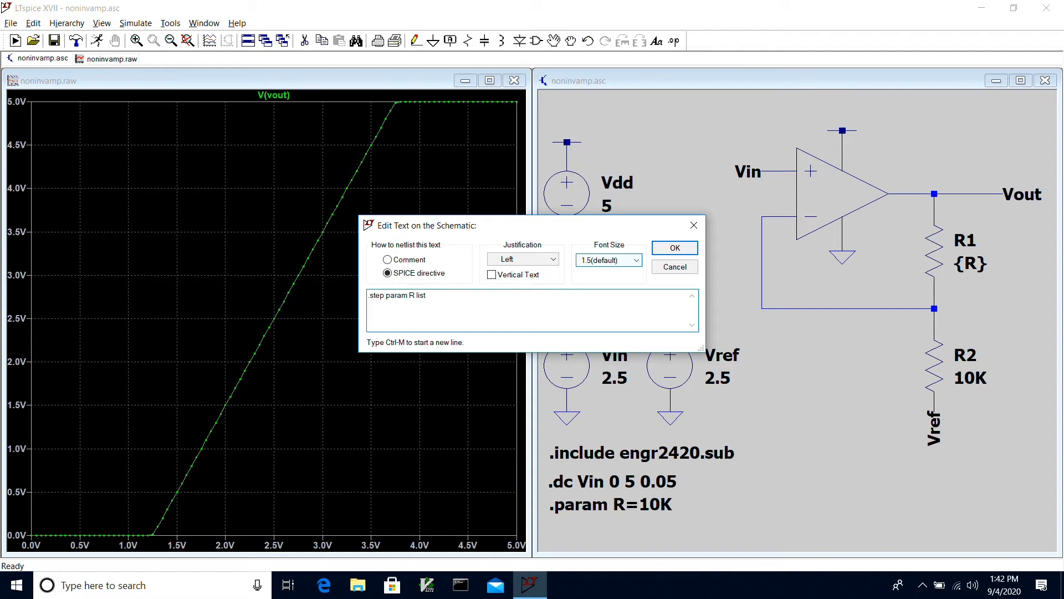
{"action": "type", "text": " 1K 3K 10K 30K"}
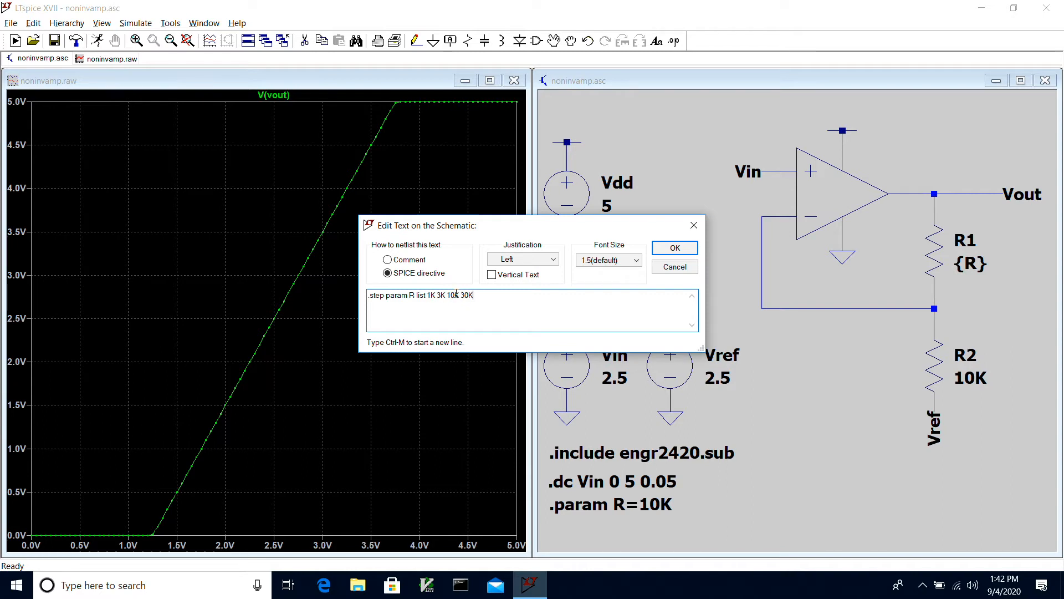
{"action": "left_click", "coordinate": [675, 248]}
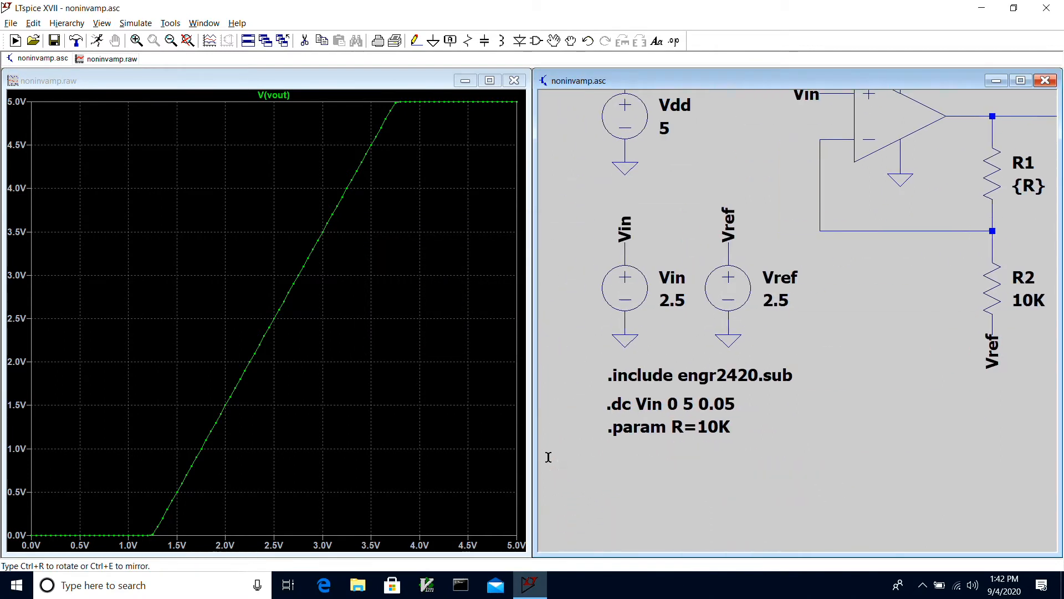
{"action": "left_click", "coordinate": [706, 450]}
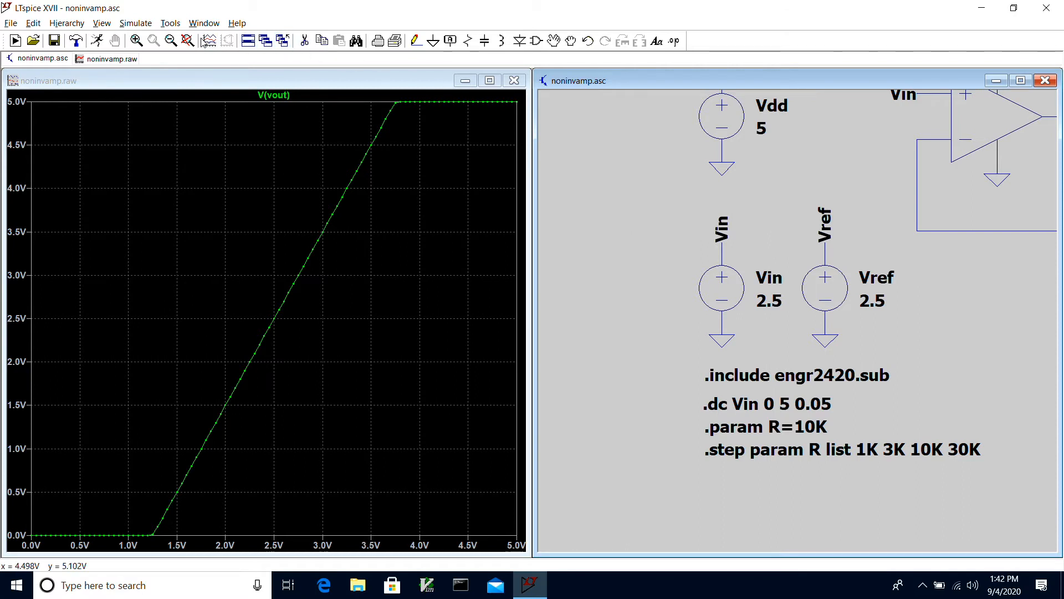
{"action": "key", "text": "space"}
{"action": "left_click", "coordinate": [97, 41]}
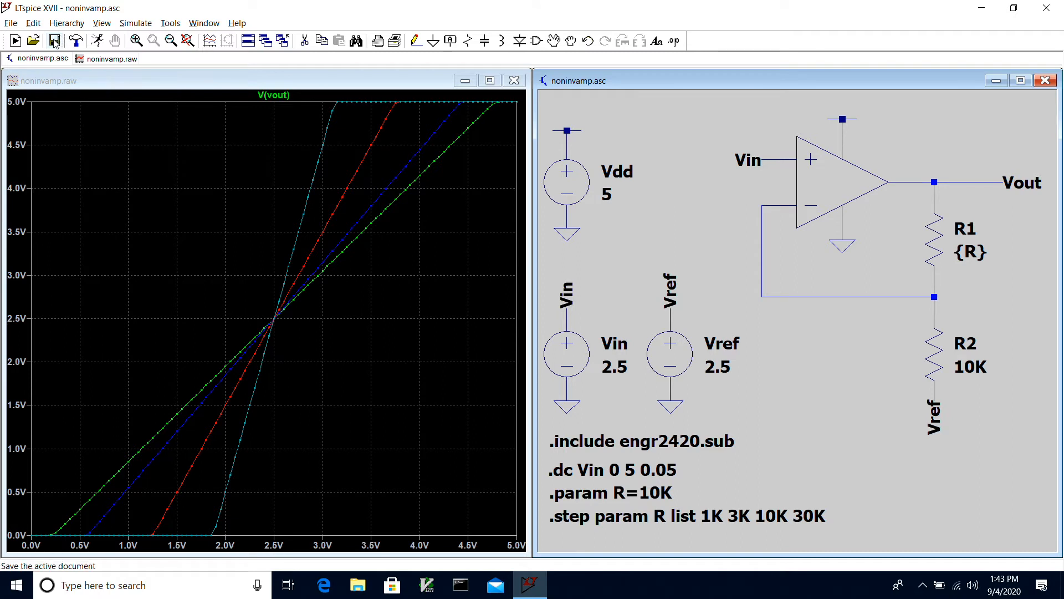
Step: Export the V(vout) trace data as text to noninvamp.txt in the LTspiceXVII documents folder
{"action": "left_click", "coordinate": [247, 85]}
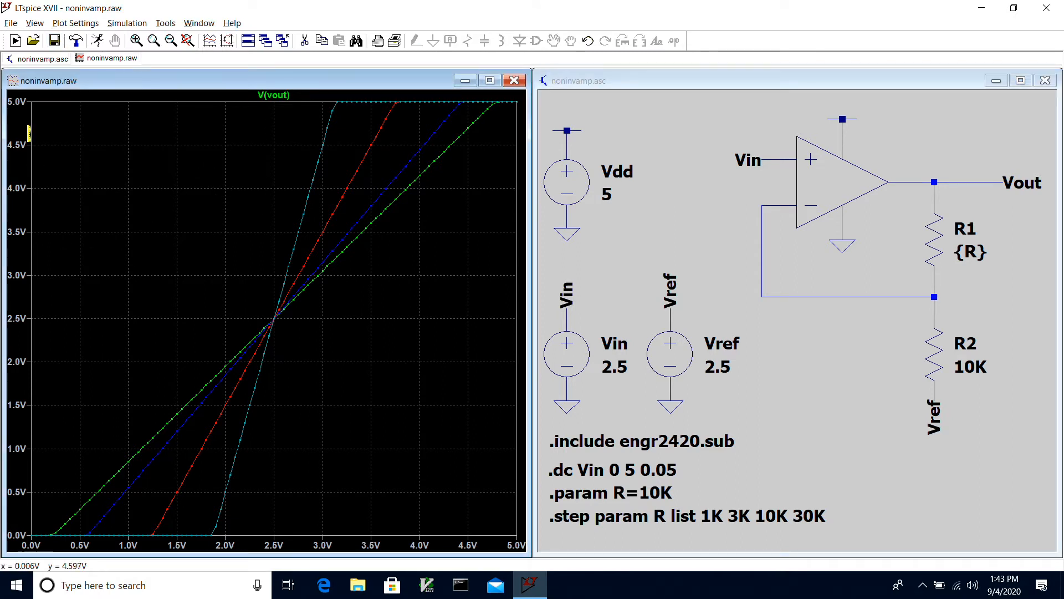
{"action": "left_click", "coordinate": [11, 23]}
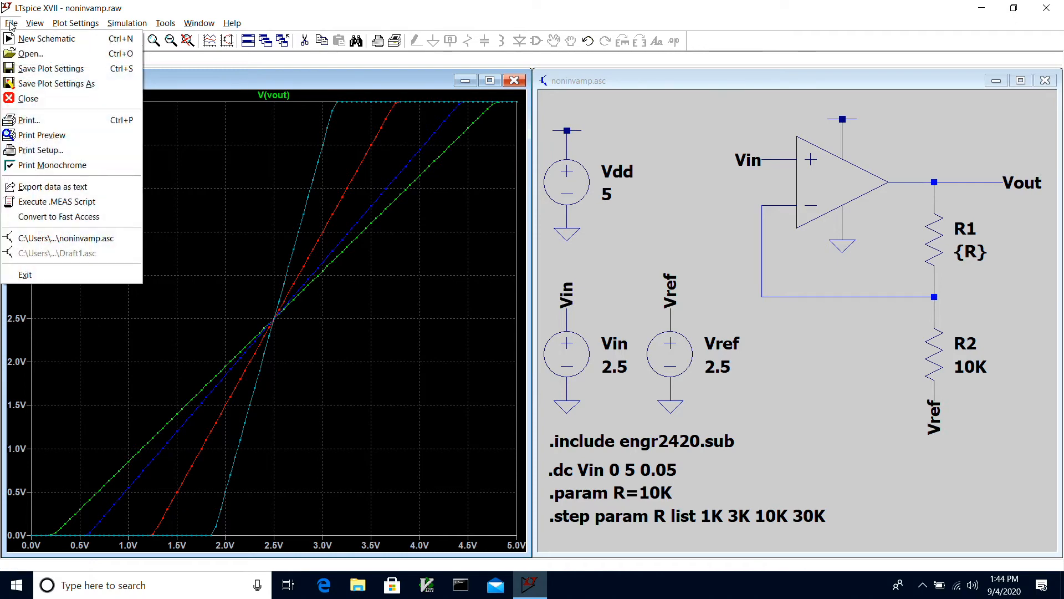
{"action": "left_click", "coordinate": [40, 188]}
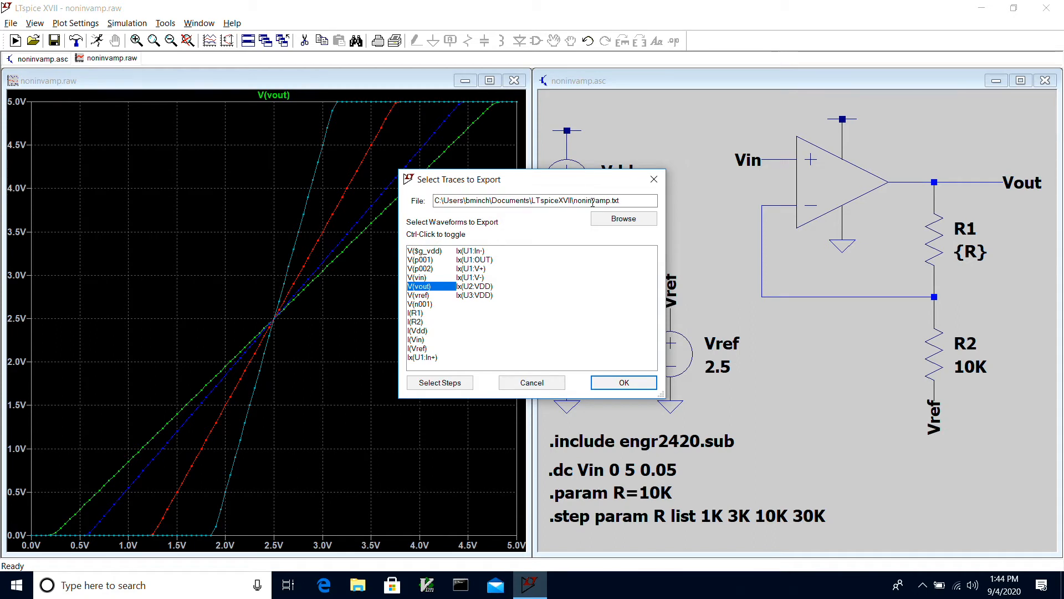
{"action": "left_click", "coordinate": [606, 384]}
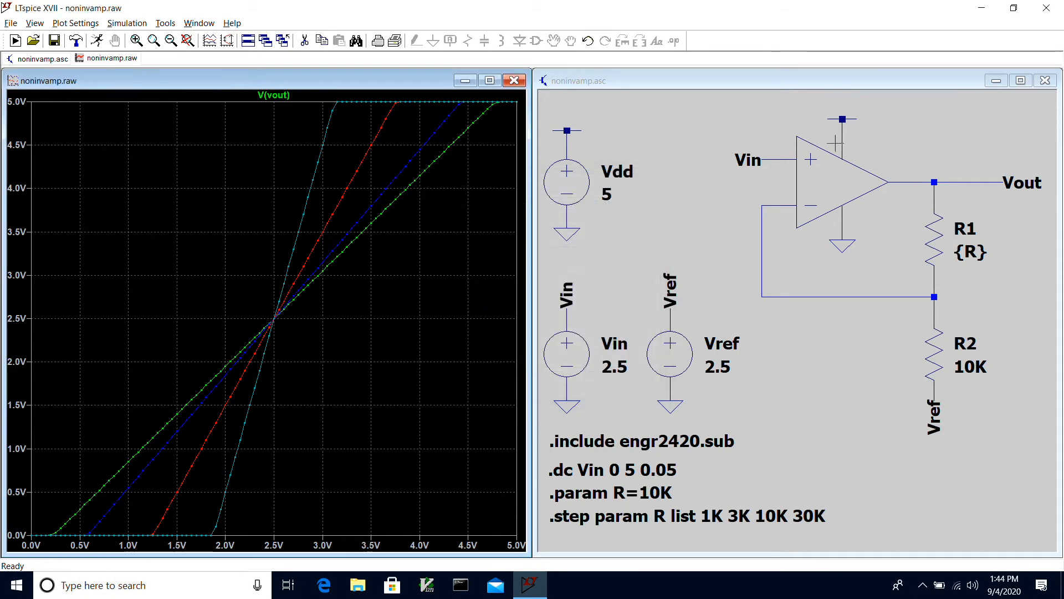
Step: In File Explorer, move noninvamp.txt from the LTspiceXVII folder in Documents to the MATLAB folder
{"action": "left_click", "coordinate": [986, 11]}
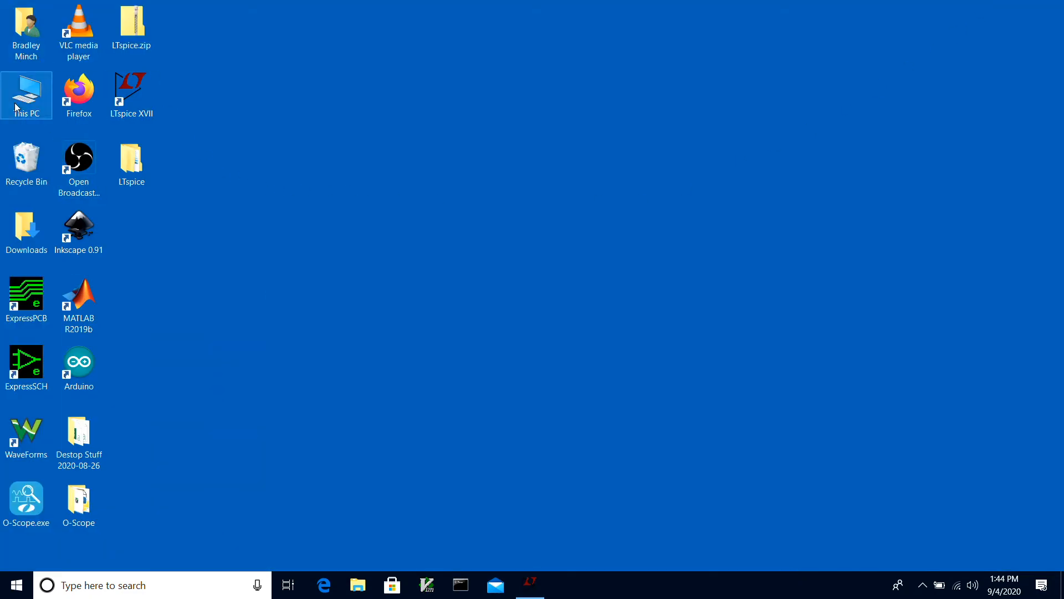
{"action": "double_click", "coordinate": [18, 37]}
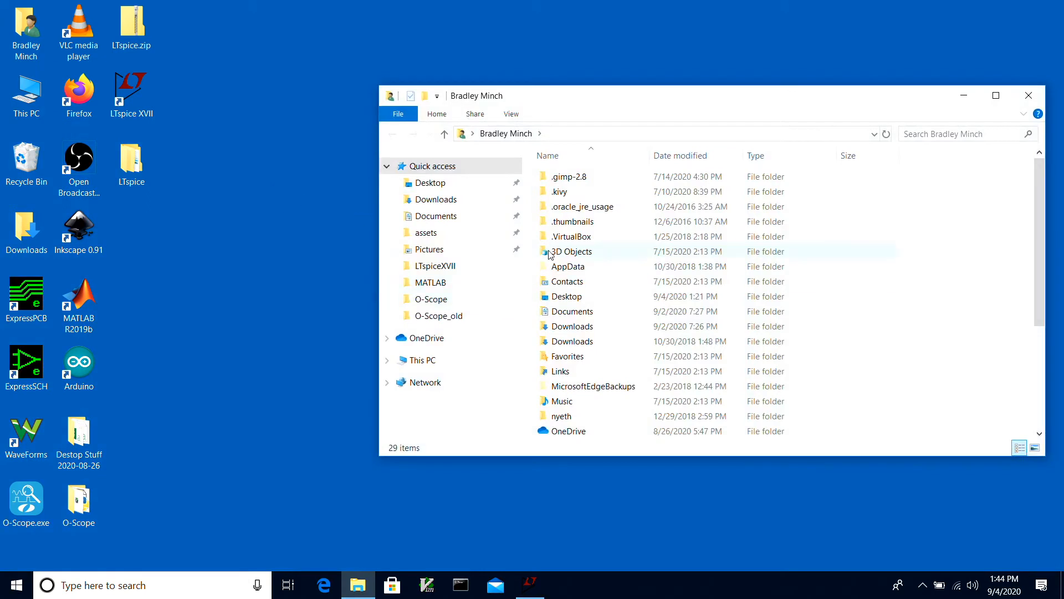
{"action": "left_click", "coordinate": [436, 218]}
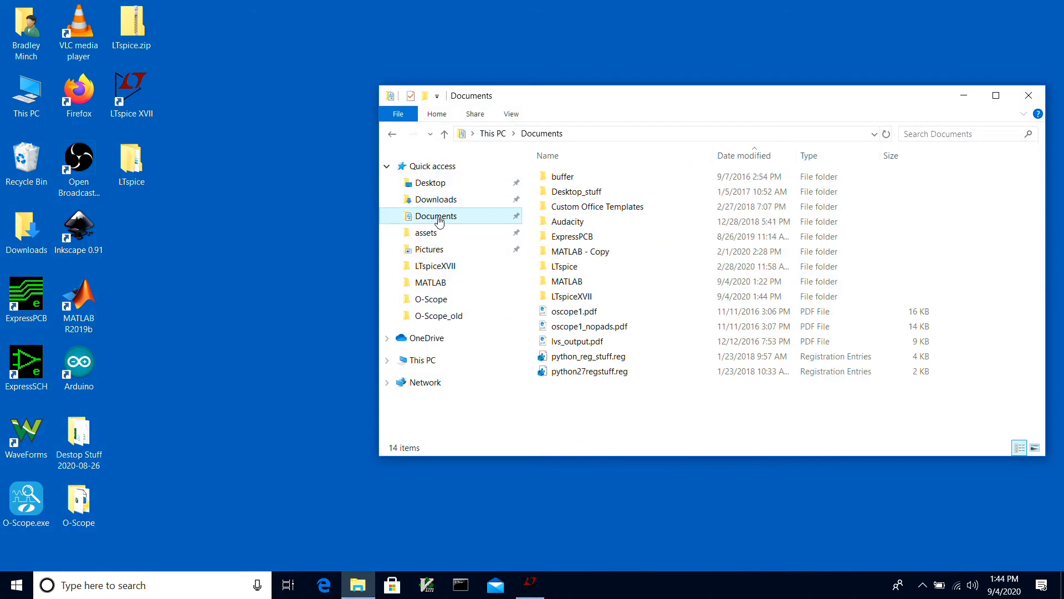
{"action": "double_click", "coordinate": [572, 298]}
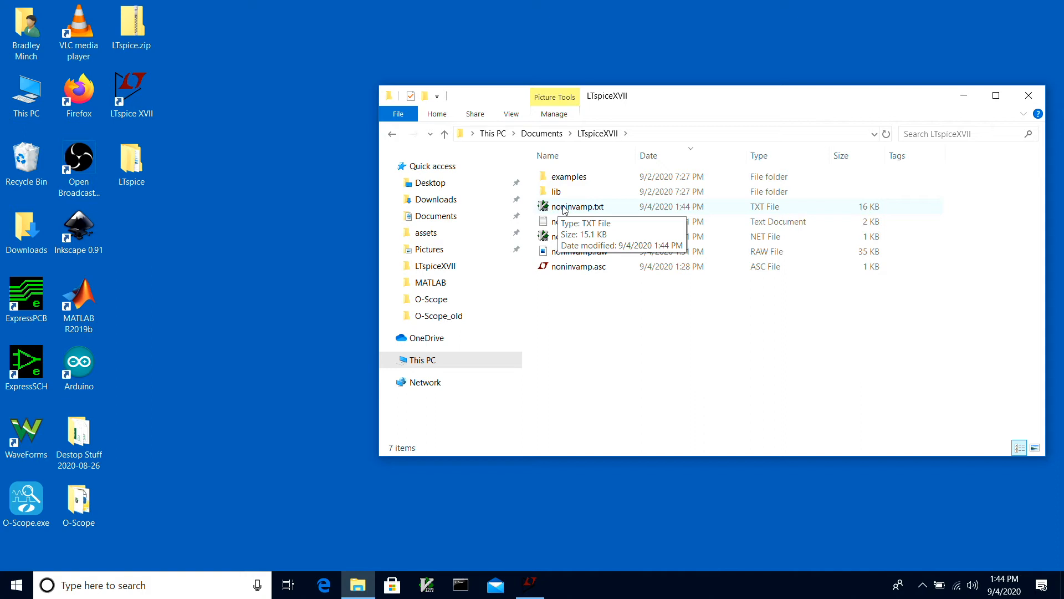
{"action": "left_click_drag", "start_coordinate": [564, 209], "coordinate": [433, 285]}
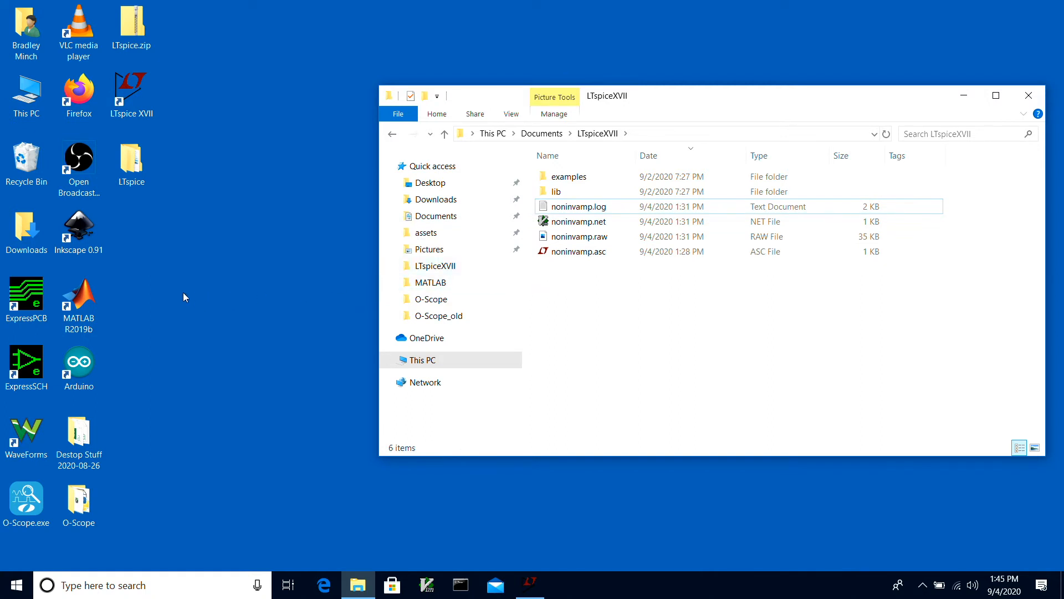
Step: Open MATLAB R2019b and load the exported simulation data with loadspice('noninvamp.txt')
{"action": "left_click", "coordinate": [72, 295]}
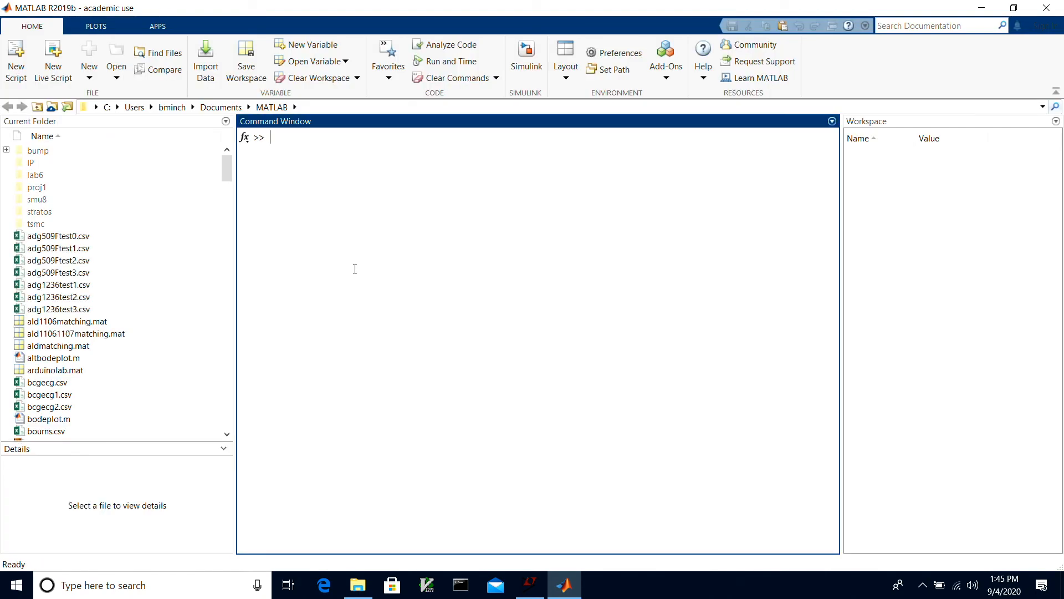
{"action": "type", "text": "h"}
{"action": "key", "text": "BackSpace"}
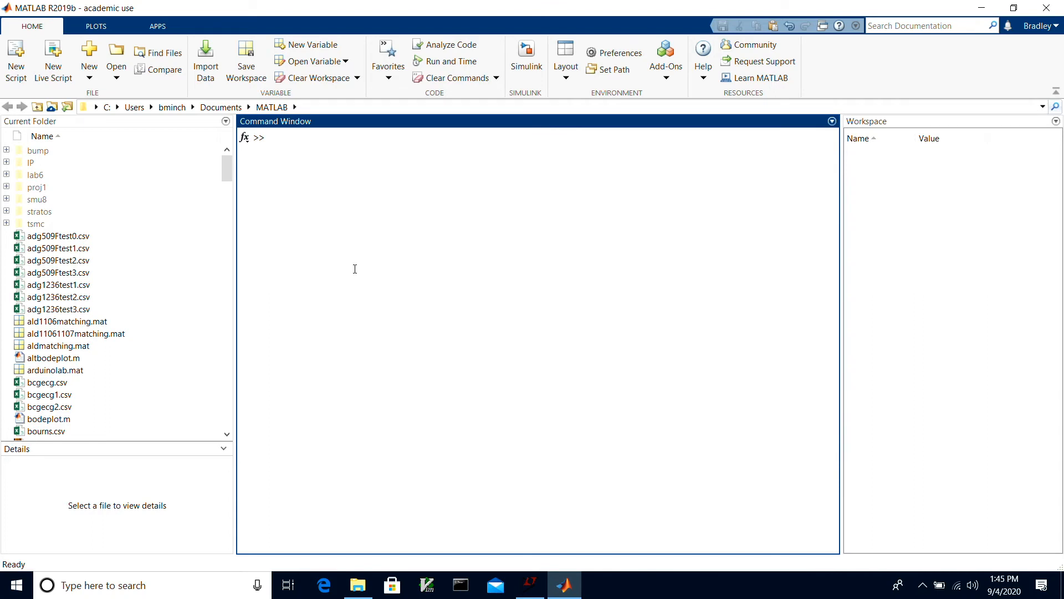
{"action": "type", "text": "loadspice('noninv"}
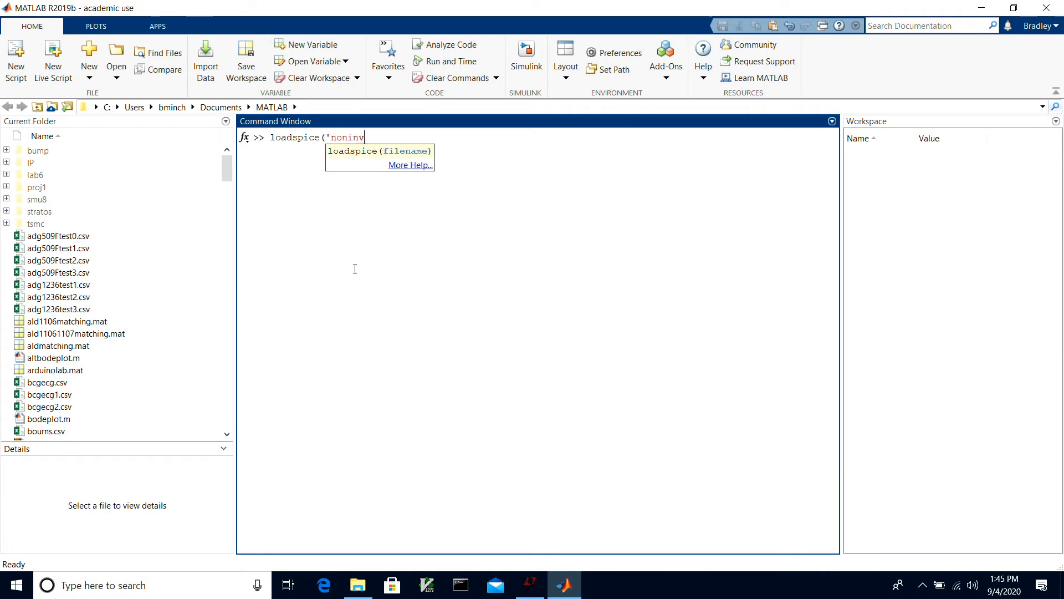
{"action": "type", "text": "amp.txt')"}
{"action": "scroll", "coordinate": [137, 277], "scroll_direction": "down", "scroll_amount": 6}
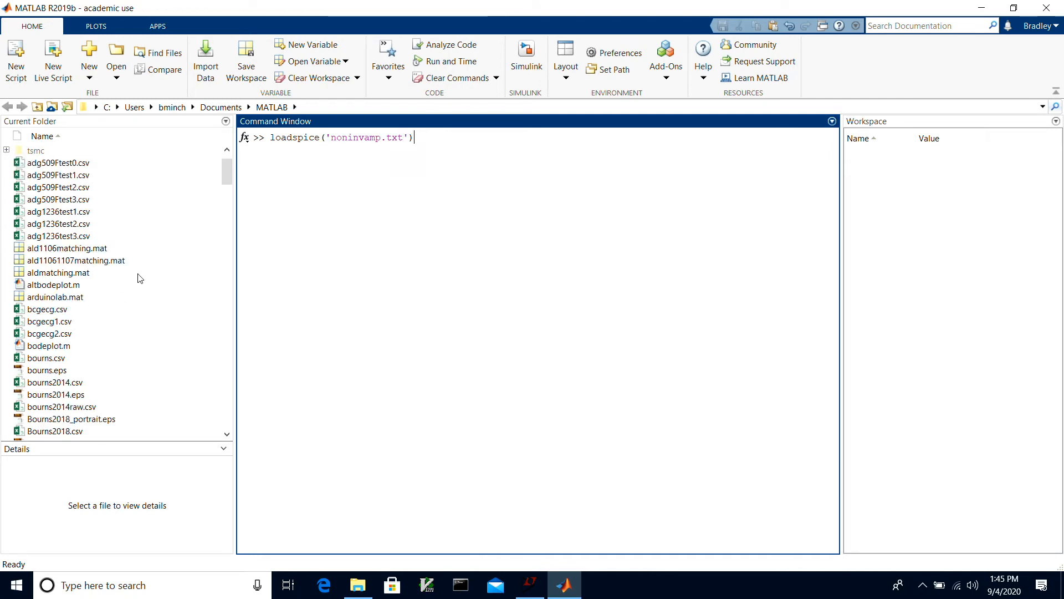
{"action": "scroll", "coordinate": [137, 278], "scroll_direction": "down", "scroll_amount": 20}
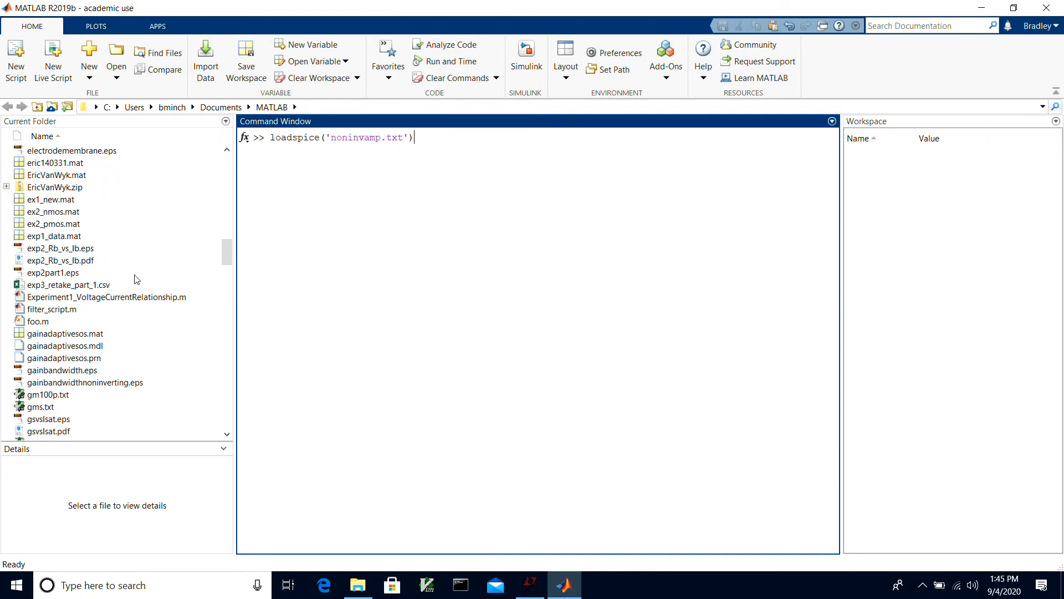
{"action": "scroll", "coordinate": [137, 279], "scroll_direction": "down", "scroll_amount": 15}
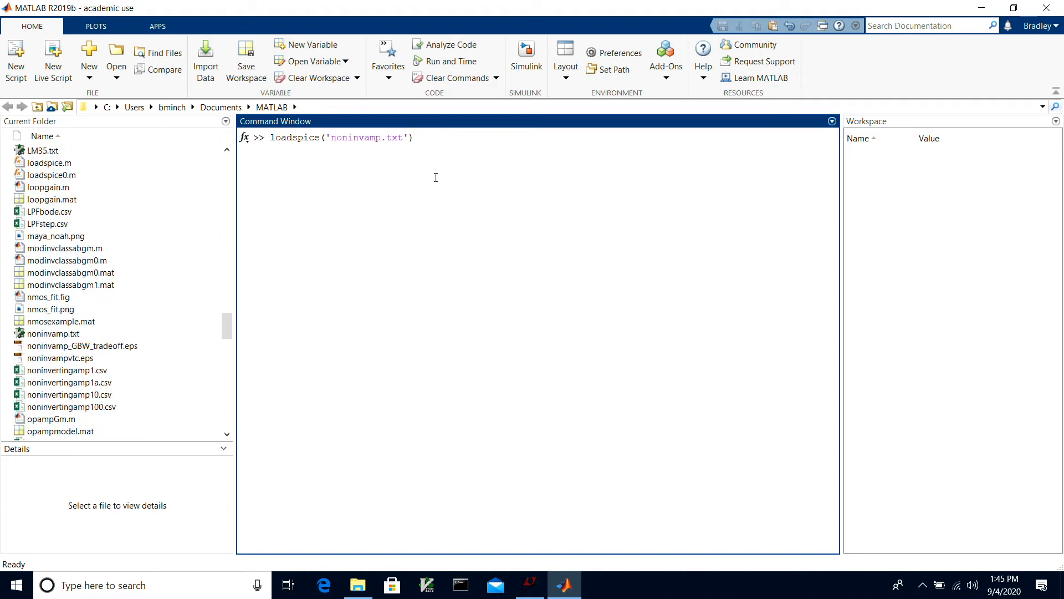
{"action": "key", "text": "Return"}
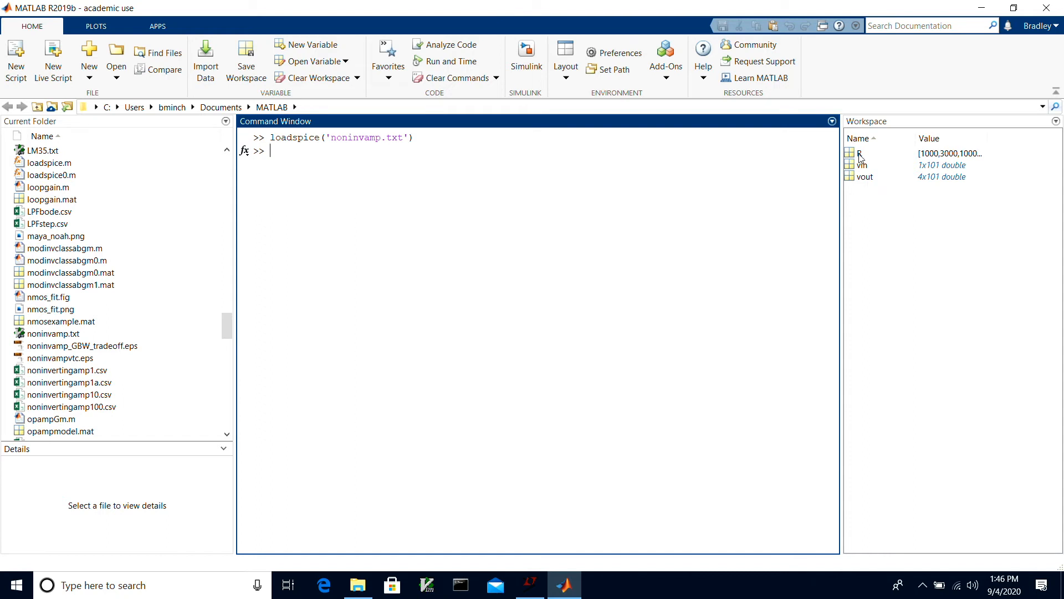
Step: Check the loaded workspace variables and display the contents of R in the Command Window
{"action": "mouse_move", "coordinate": [861, 159]}
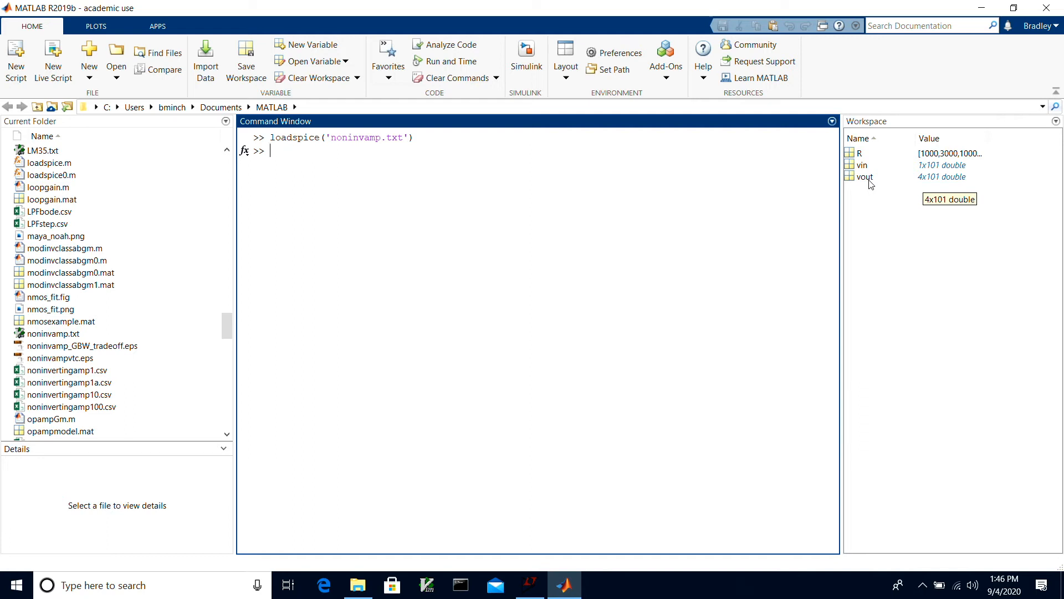
{"action": "left_click", "coordinate": [862, 156]}
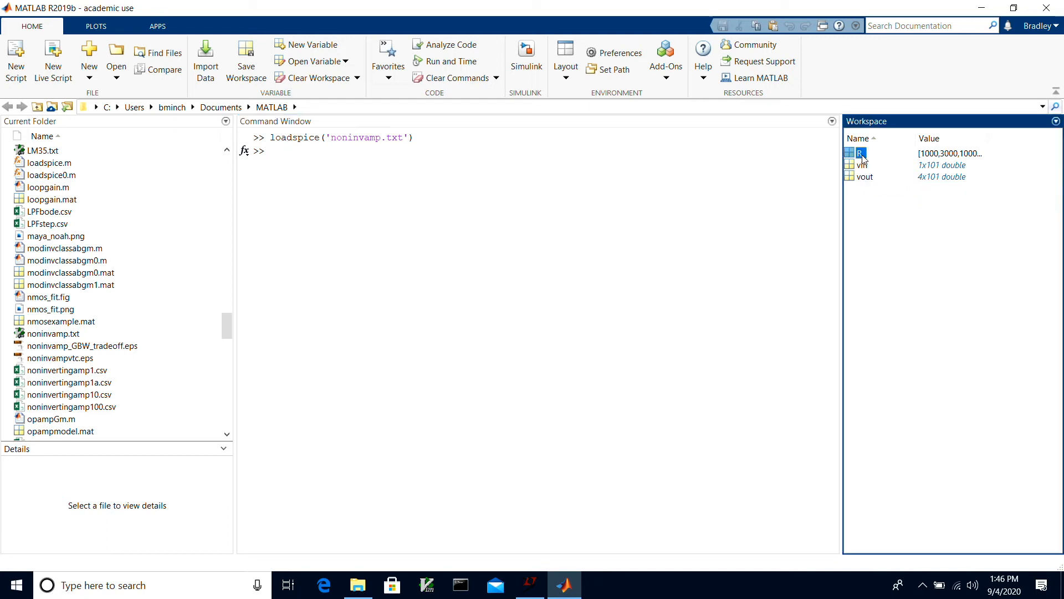
{"action": "left_click", "coordinate": [606, 204]}
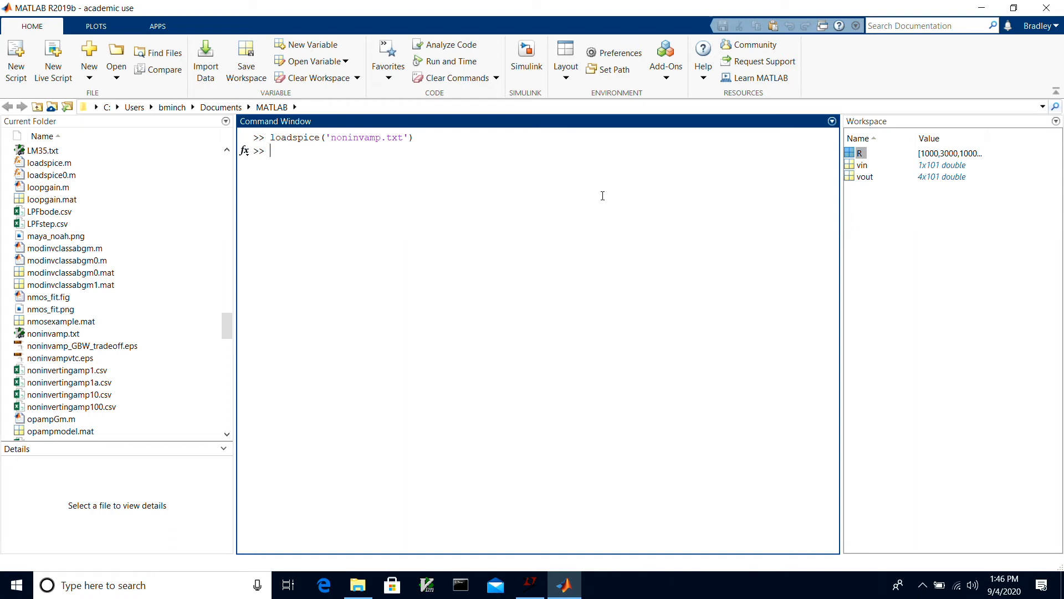
{"action": "type", "text": "R"}
{"action": "key", "text": "Return"}
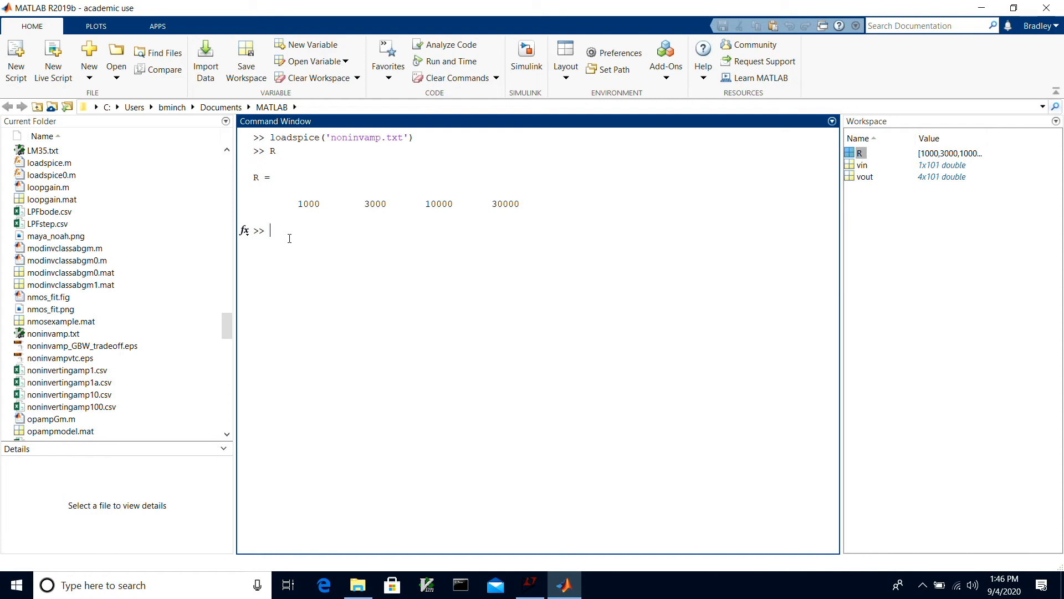
Step: Plot vout against vin with '.' markers, inspect the curves, and close the figure
{"action": "type", "text": "plot(vin, vout, '.')"}
{"action": "key", "text": "Return"}
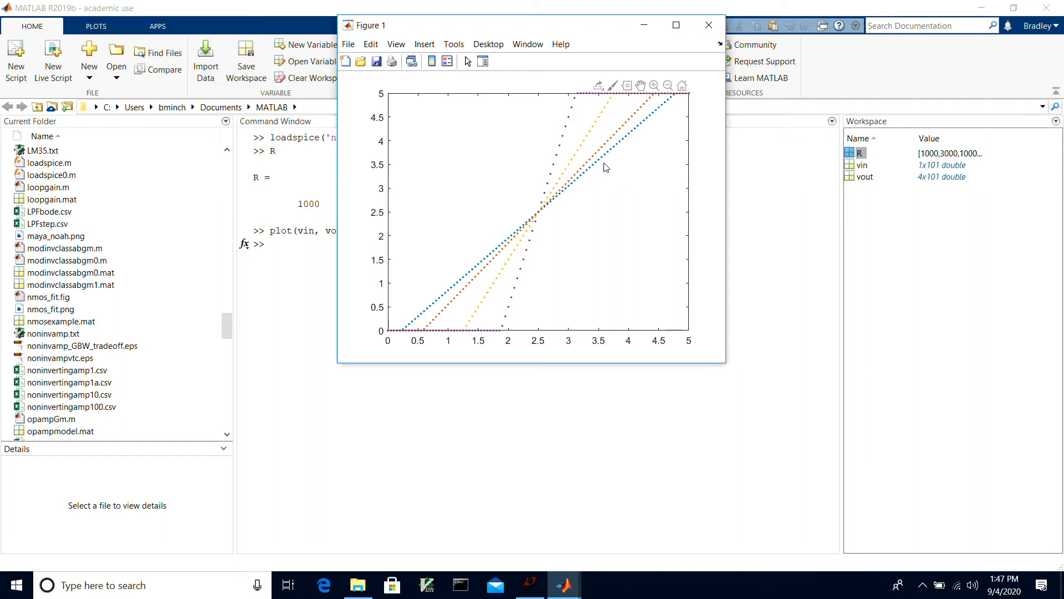
{"action": "mouse_move", "coordinate": [578, 155]}
{"action": "left_click", "coordinate": [709, 28]}
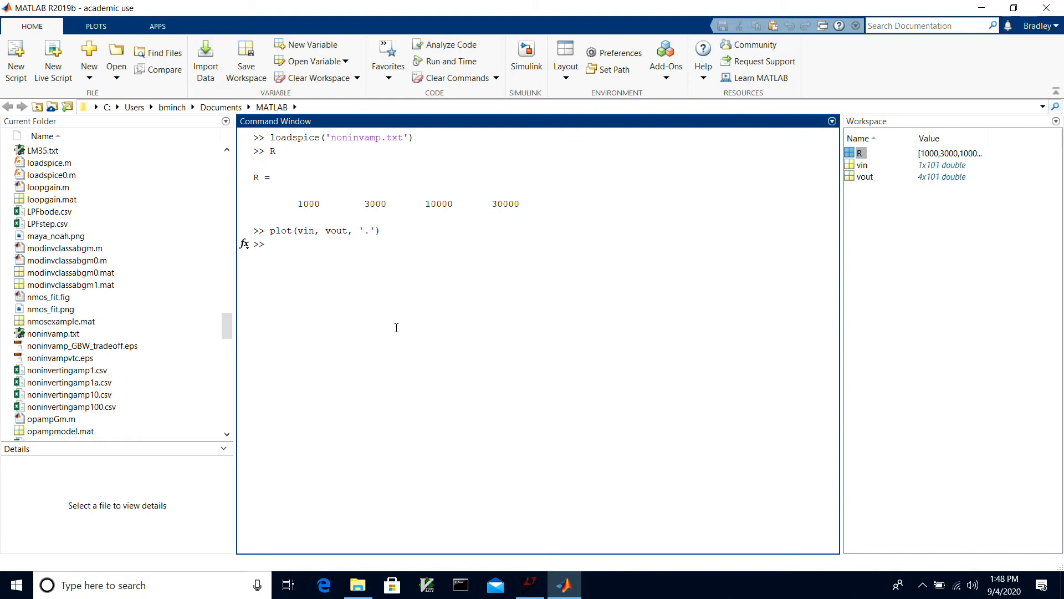
Step: Display the help text for linefit and examine its arguments, especially EPSILON
{"action": "type", "text": "help linefit"}
{"action": "key", "text": "Return"}
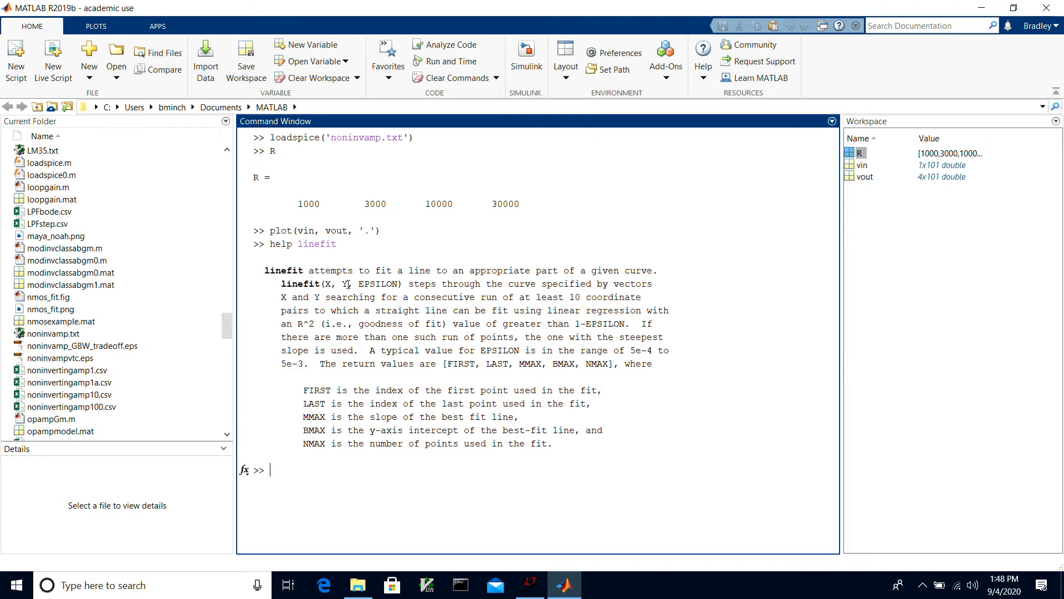
{"action": "left_click_drag", "start_coordinate": [359, 283], "coordinate": [398, 284]}
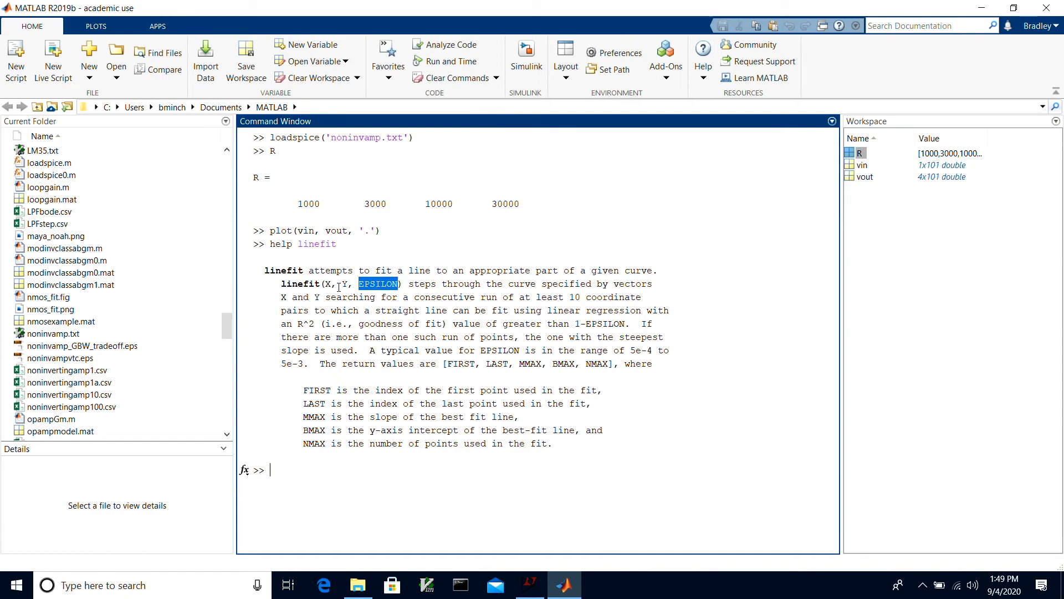
Step: Fit a line to the third vout curve by running [first, last, m, b, n] = linefit(vin, vout(3,:), 5e-4)
{"action": "type", "text": "["}
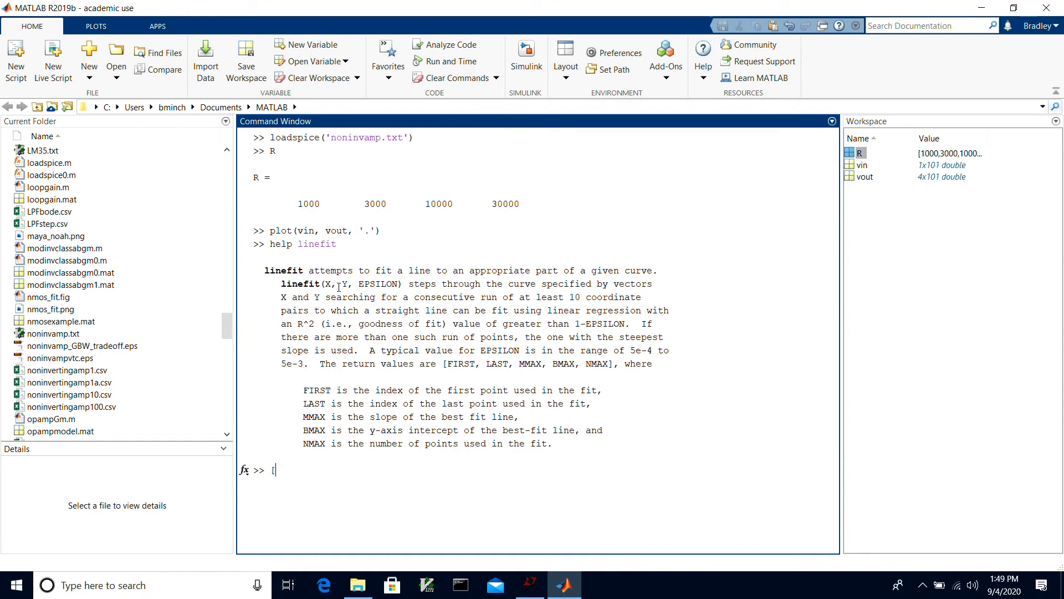
{"action": "type", "text": "first, last, m, b, n] = linefit(vi"}
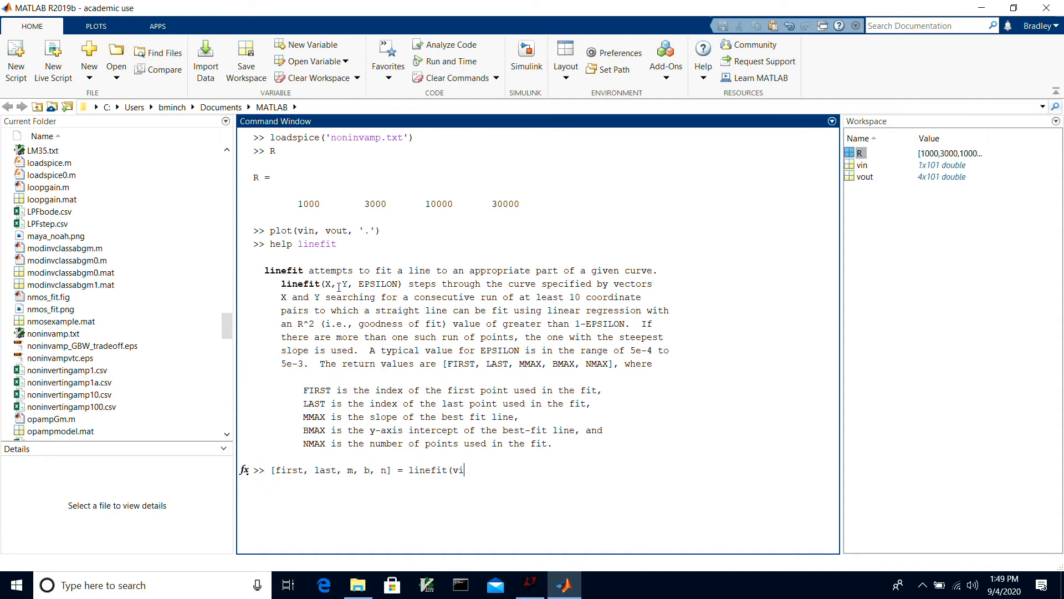
{"action": "type", "text": "n, vout("}
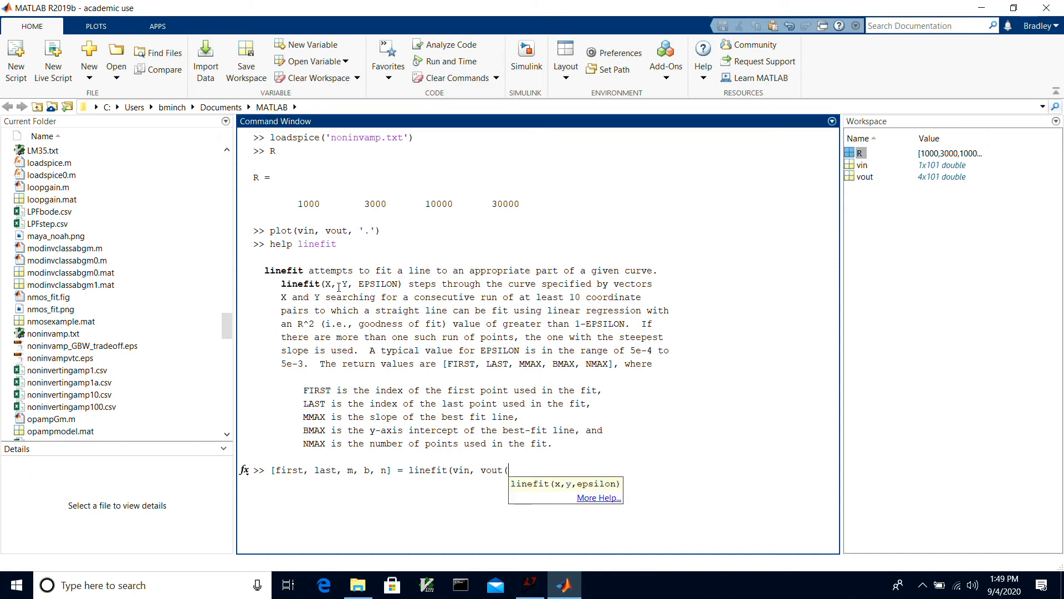
{"action": "type", "text": "3"}
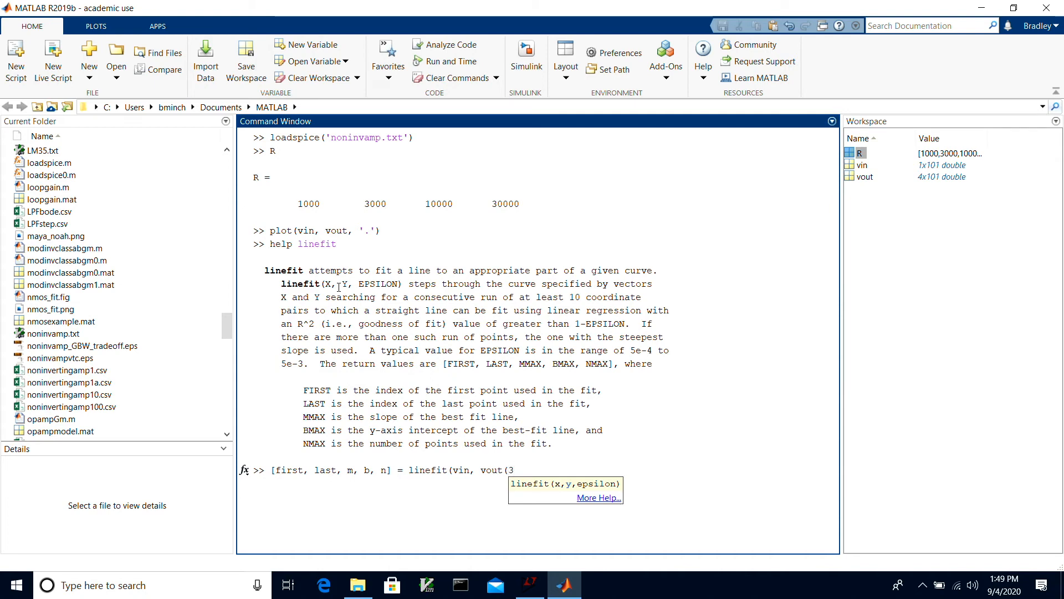
{"action": "type", "text": ",:),"}
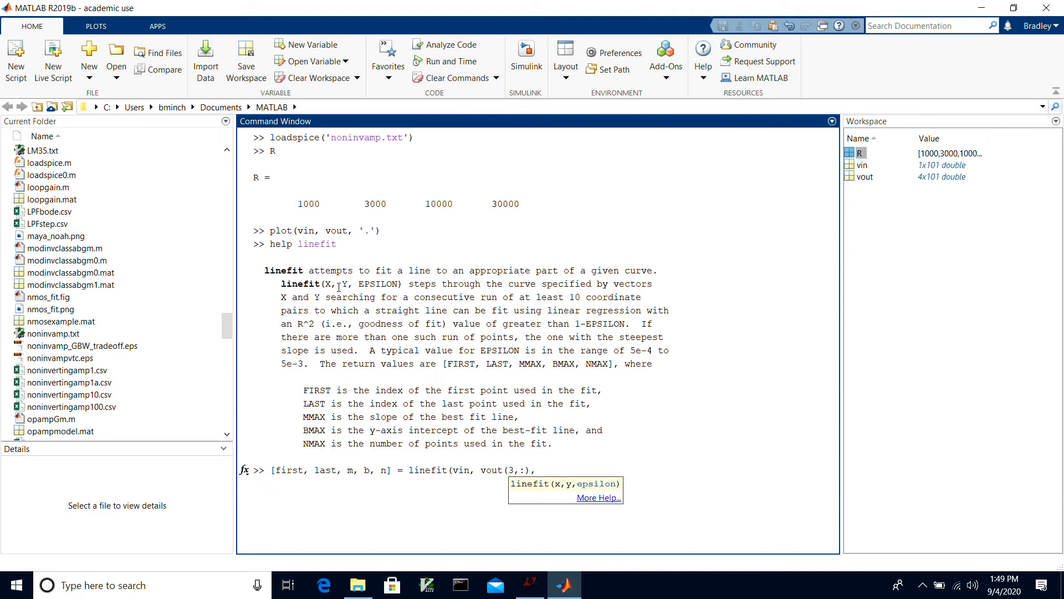
{"action": "type", "text": "5e-4)"}
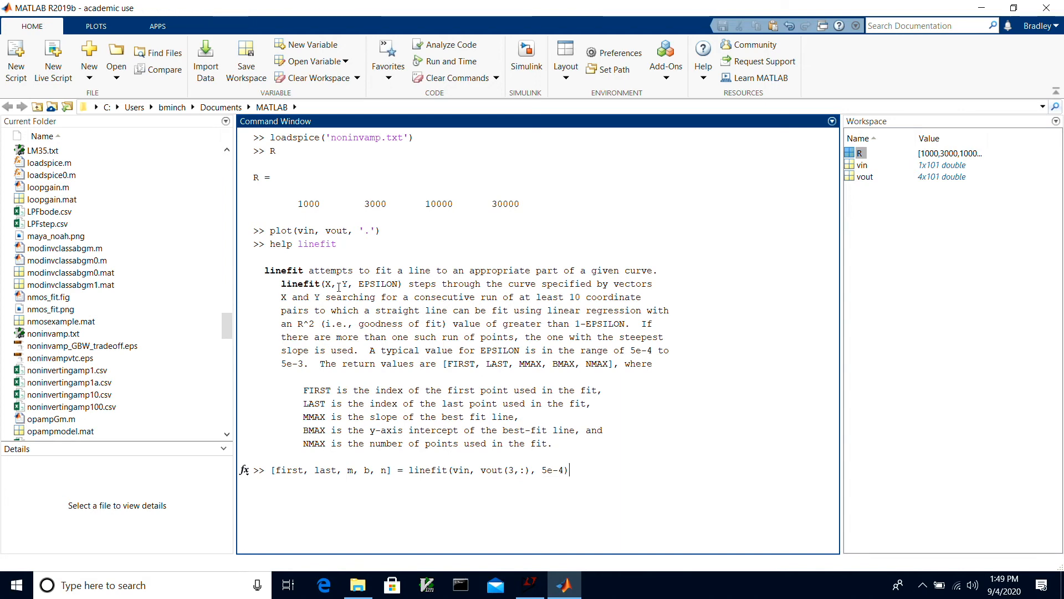
{"action": "key", "text": "Return"}
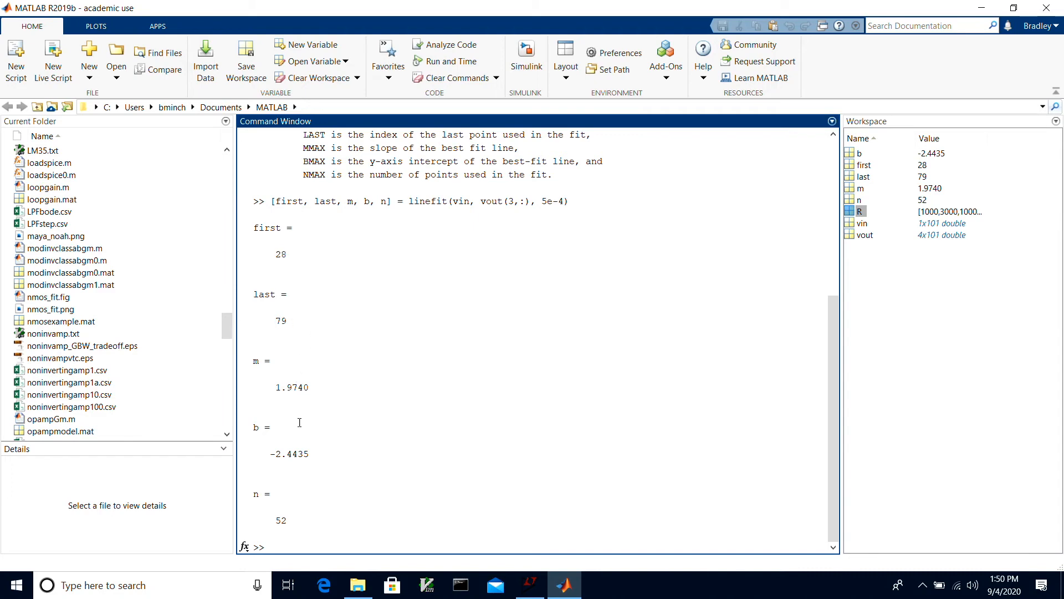
Step: Examine the fitted slope m and intercept b in the linefit output
{"action": "left_click_drag", "start_coordinate": [275, 387], "coordinate": [309, 387]}
{"action": "left_click_drag", "start_coordinate": [269, 453], "coordinate": [311, 456]}
{"action": "left_click", "coordinate": [326, 540]}
{"action": "left_click", "coordinate": [564, 586]}
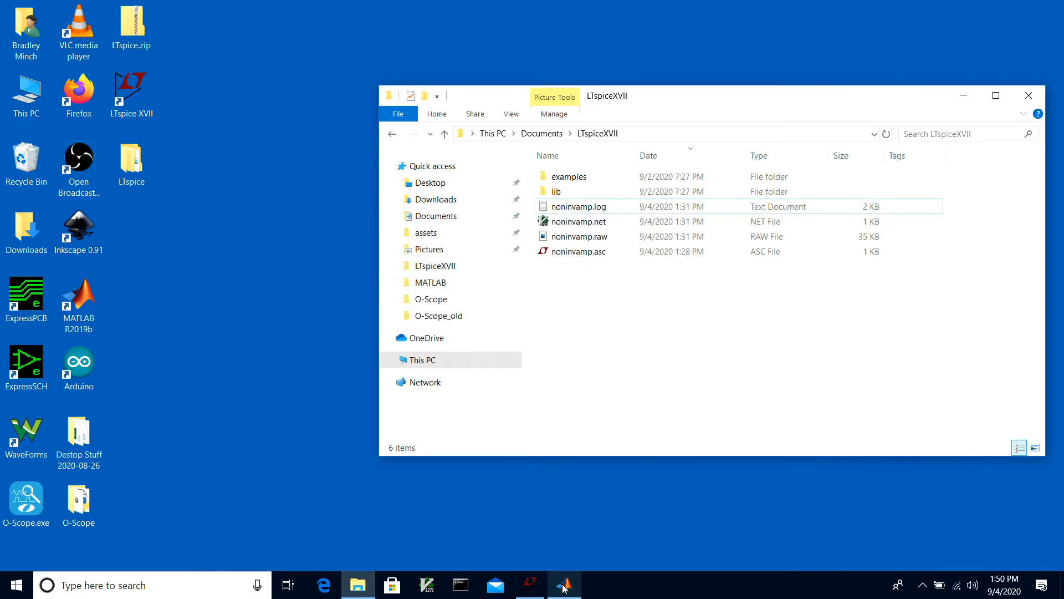
{"action": "left_click", "coordinate": [564, 587]}
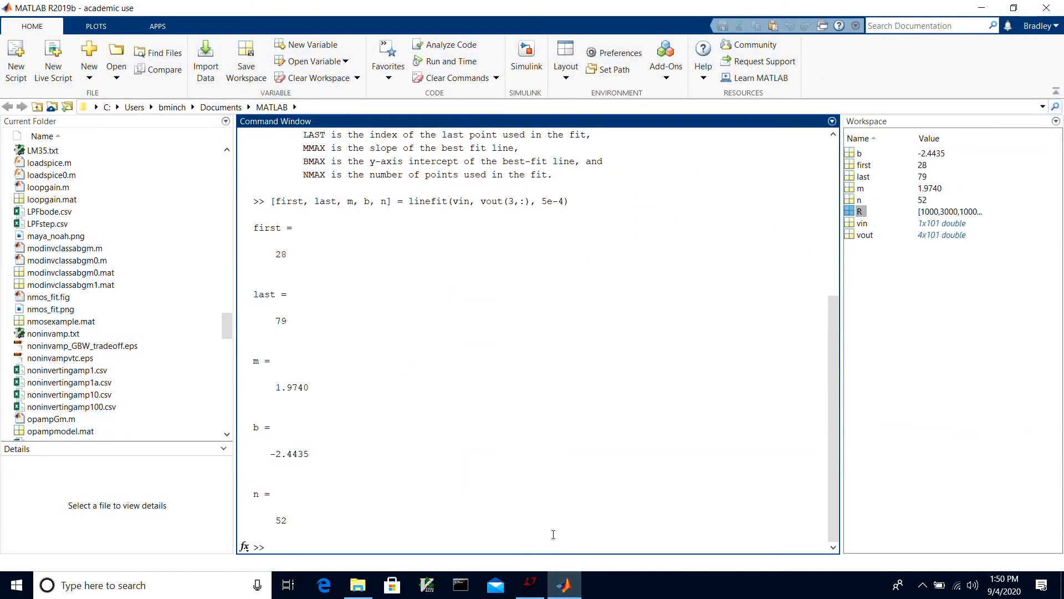
{"action": "right_click", "coordinate": [572, 587]}
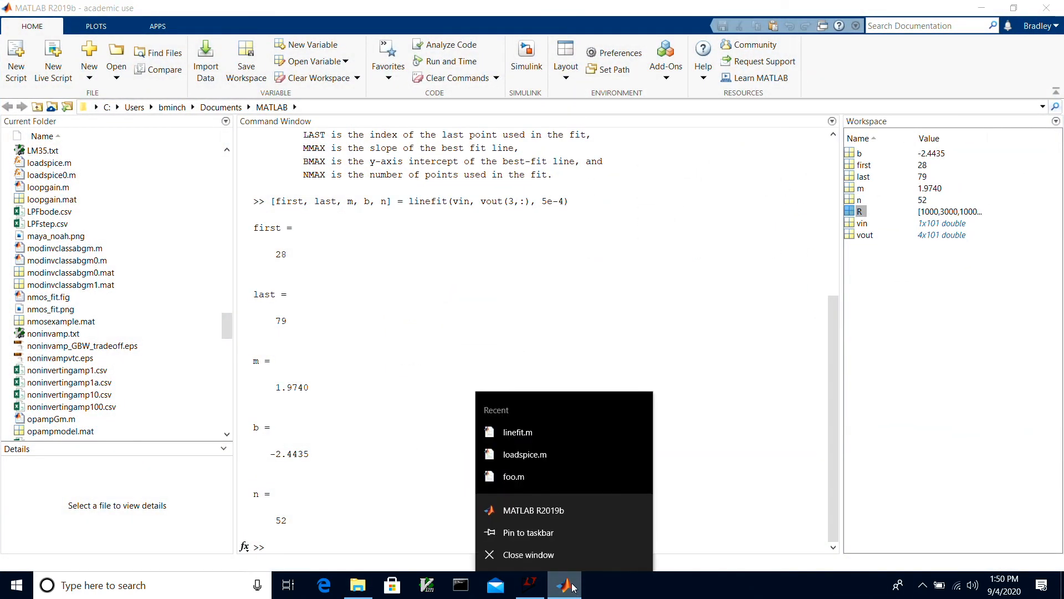
{"action": "left_click", "coordinate": [683, 492]}
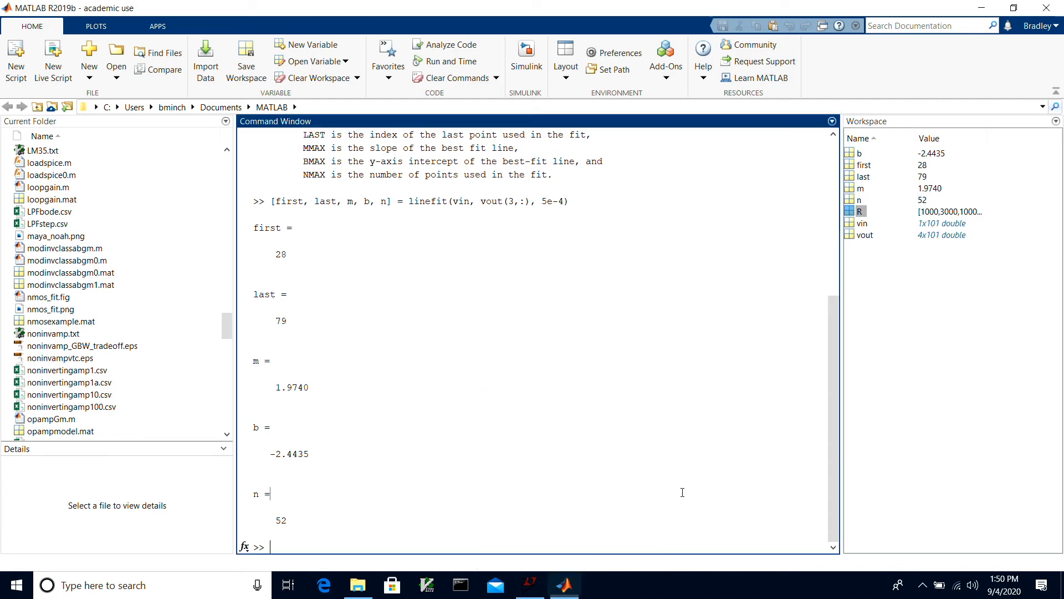
Step: Rerun plot(vin, vout, '.') and turn hold on for the figure
{"action": "key", "text": "Up"}
{"action": "key", "text": "Up"}
{"action": "key", "text": "Up"}
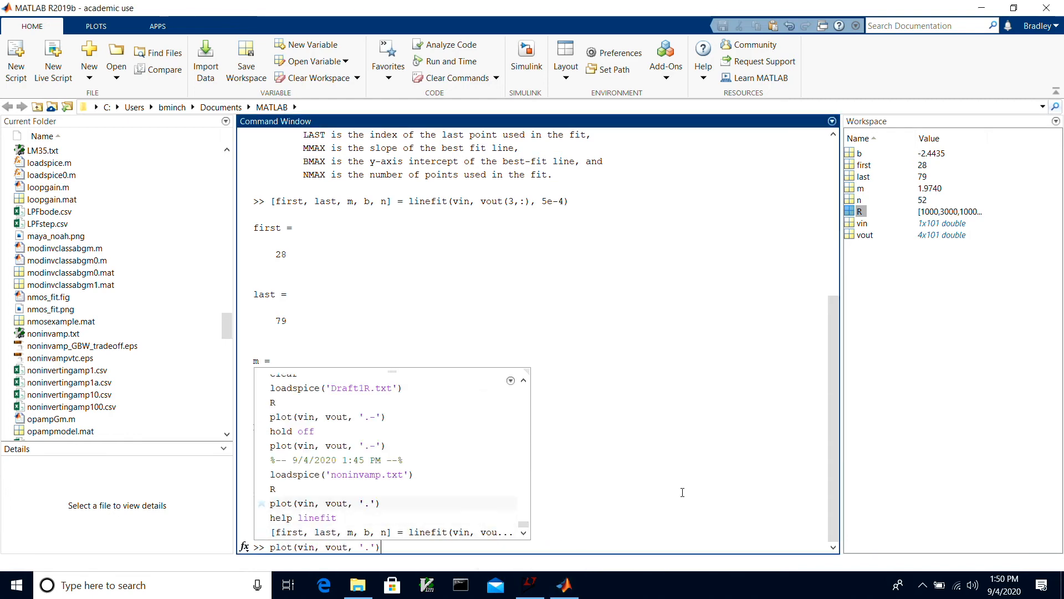
{"action": "key", "text": "Return"}
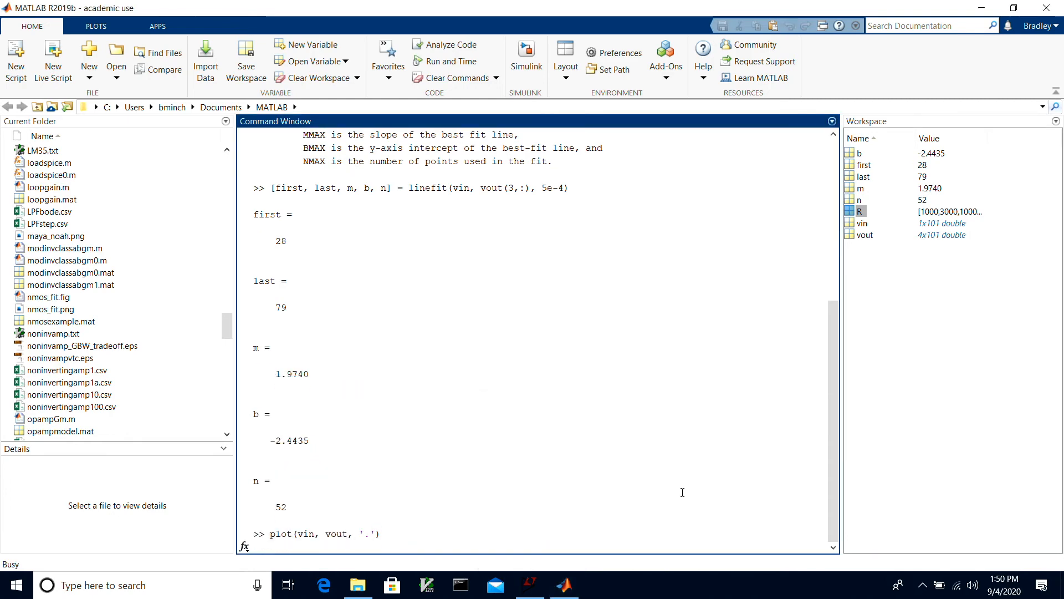
{"action": "type", "text": "hold on"}
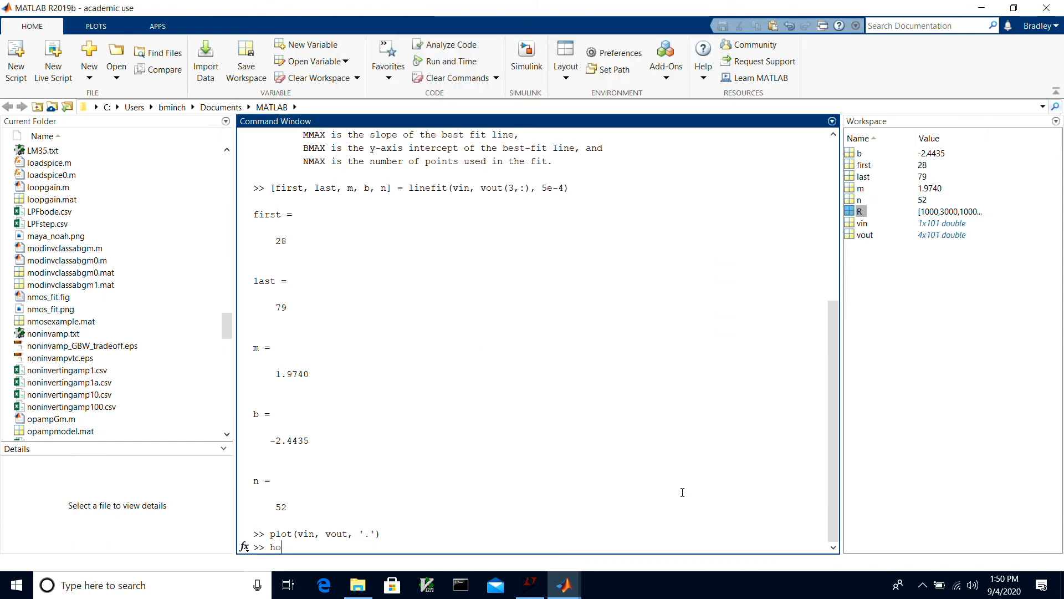
{"action": "key", "text": "Return"}
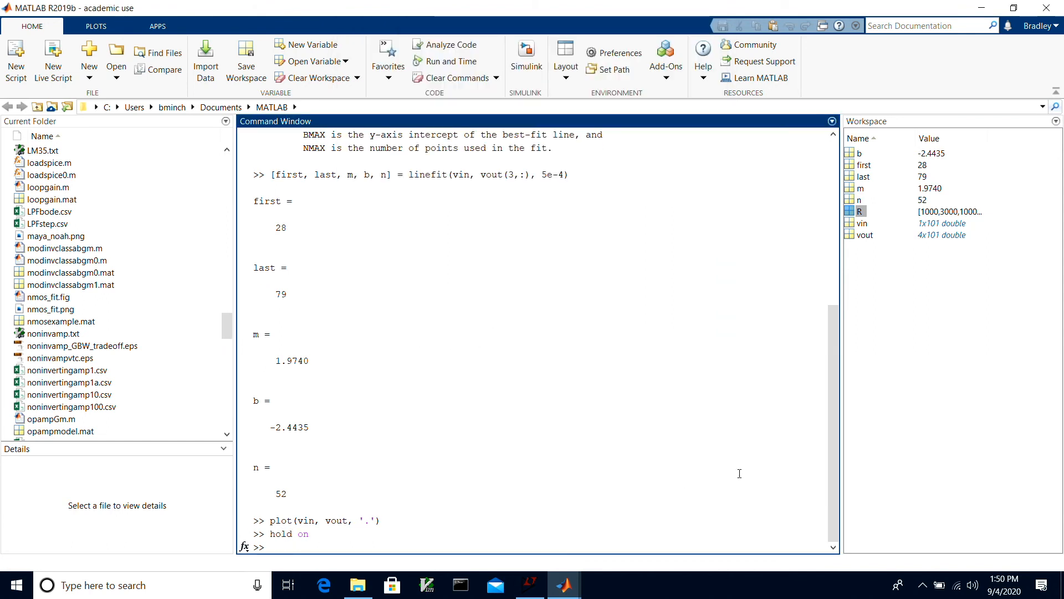
Step: Overlay the fitted line on the figure as a solid black line with plot(vin, m * vin + b, 'k-') and inspect it
{"action": "type", "text": "plot(vin, m * vin + b,"}
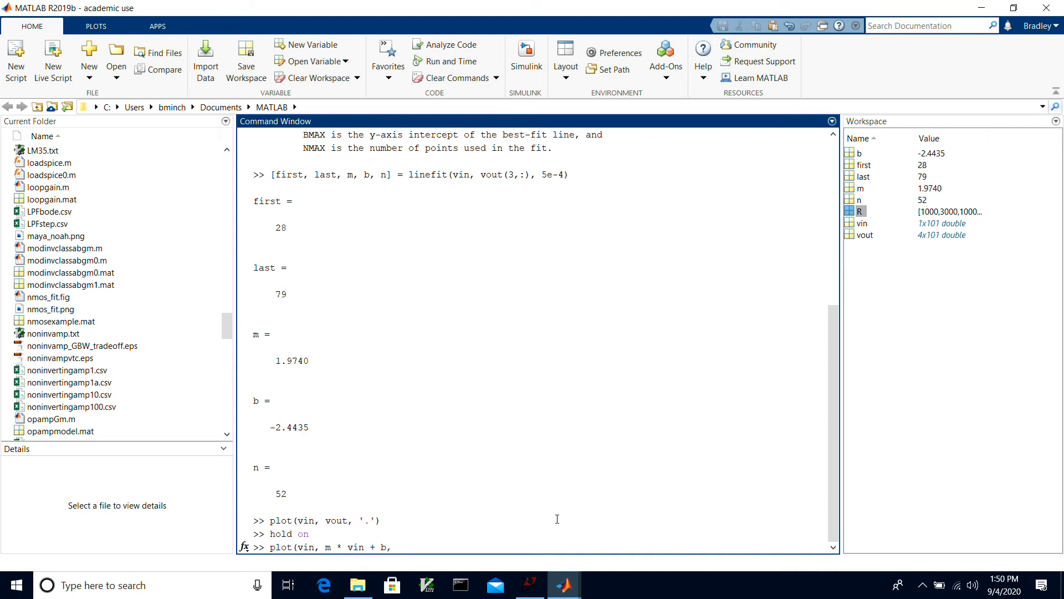
{"action": "type", "text": " 'k-')"}
{"action": "key", "text": "Return"}
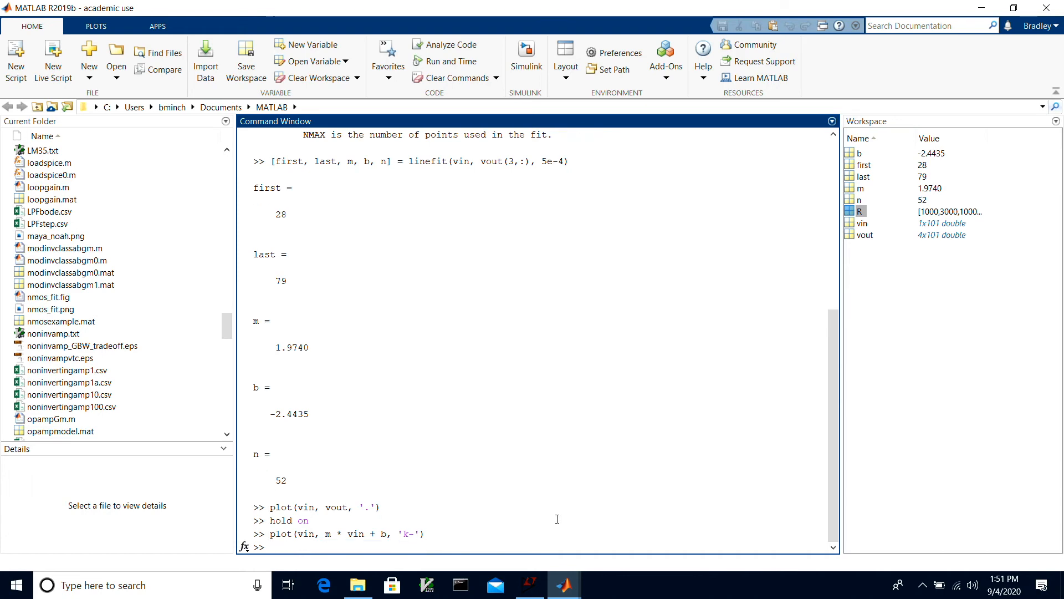
{"action": "mouse_move", "coordinate": [563, 589]}
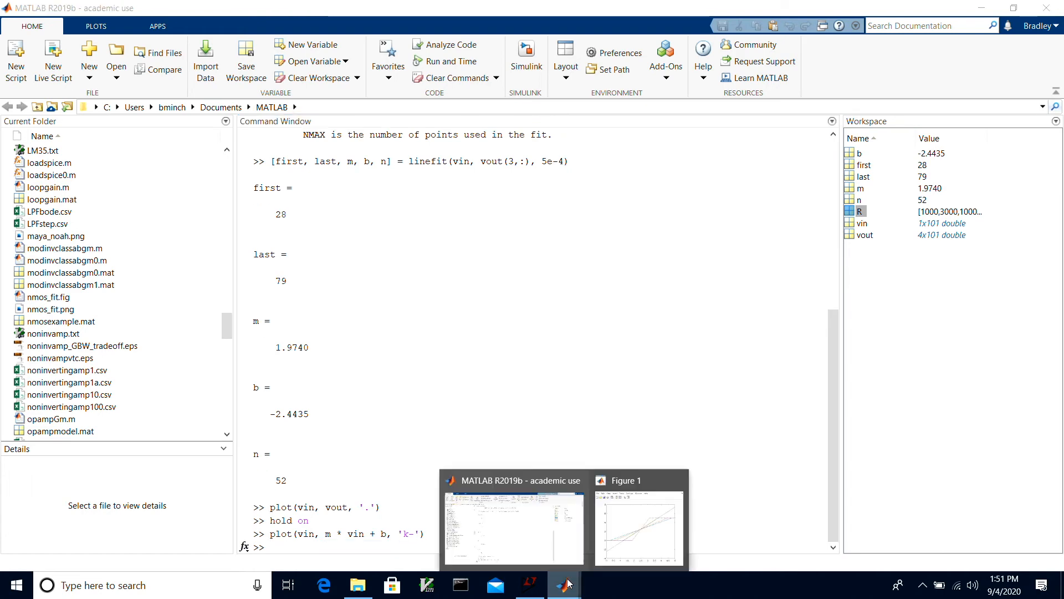
{"action": "left_click", "coordinate": [624, 544]}
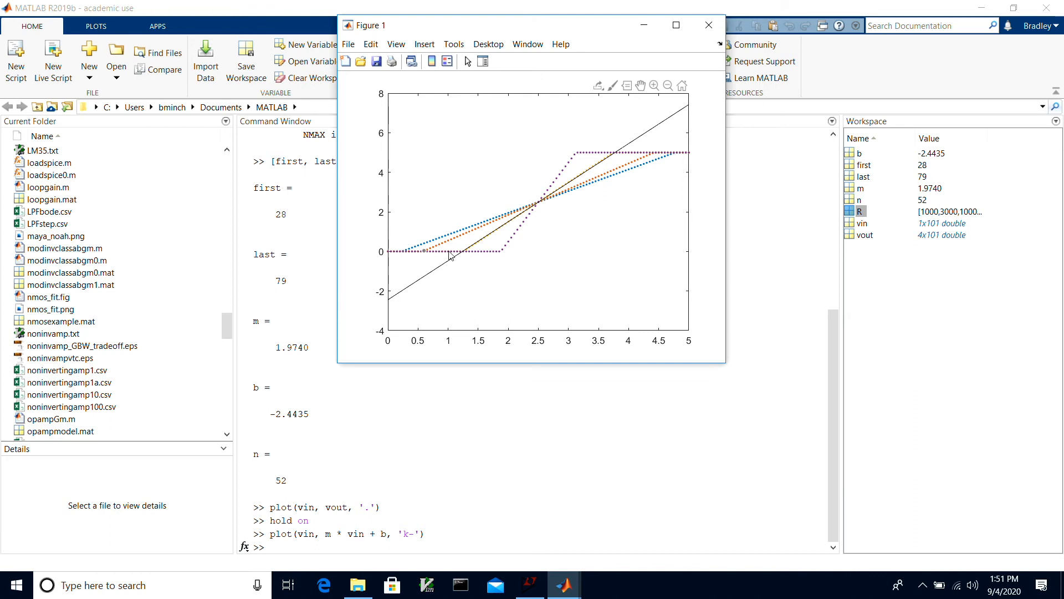
{"action": "mouse_move", "coordinate": [577, 157]}
{"action": "left_click", "coordinate": [551, 196]}
Step: Query the figure's current axis limits, set them with axis([0 5 0 5]), and compare the fit line with the data
{"action": "left_click", "coordinate": [319, 548]}
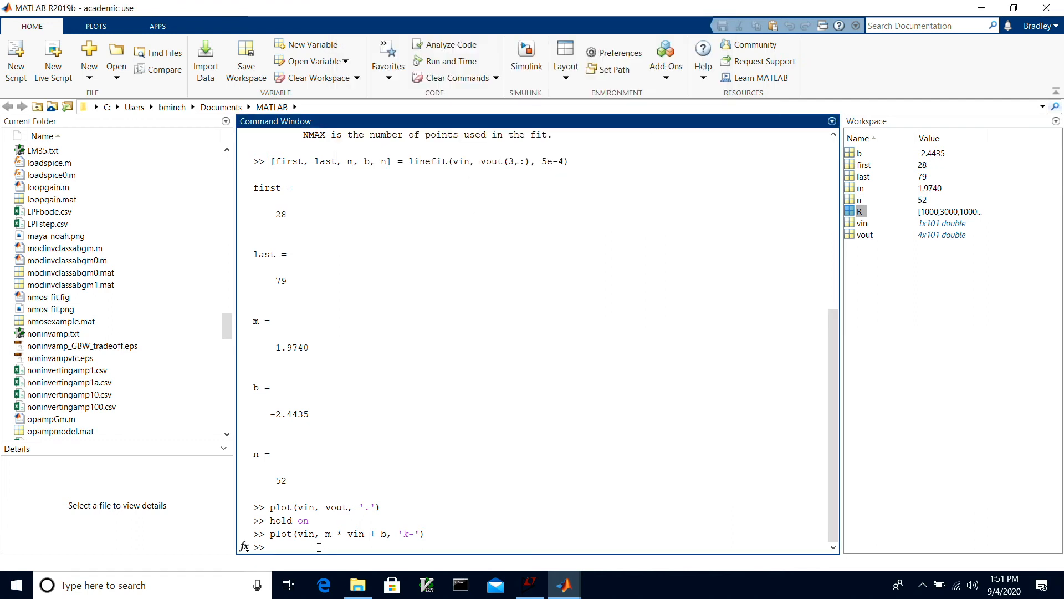
{"action": "type", "text": "axis"}
{"action": "key", "text": "Return"}
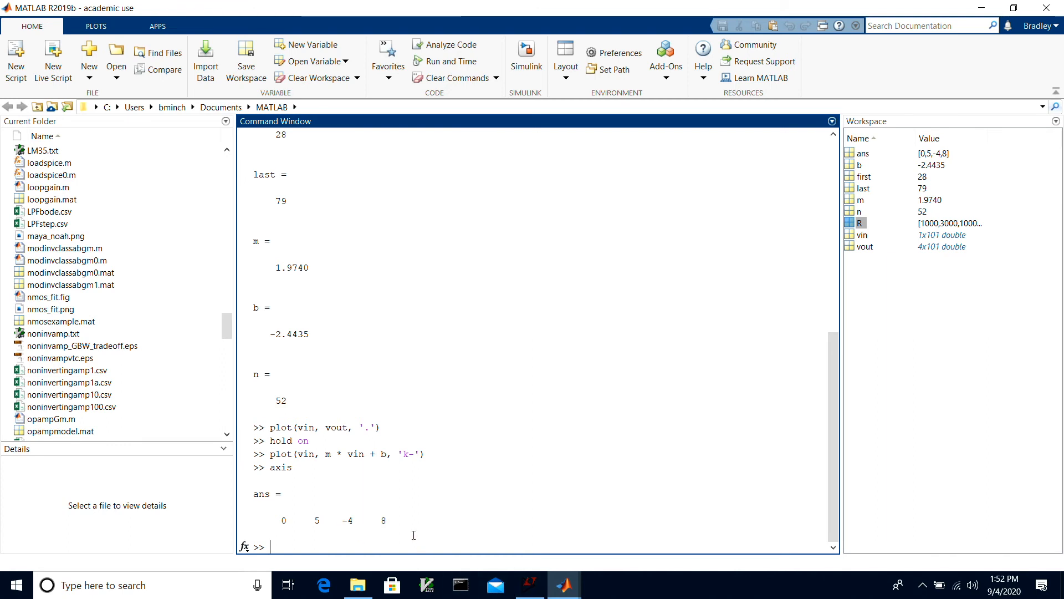
{"action": "type", "text": "axis(["}
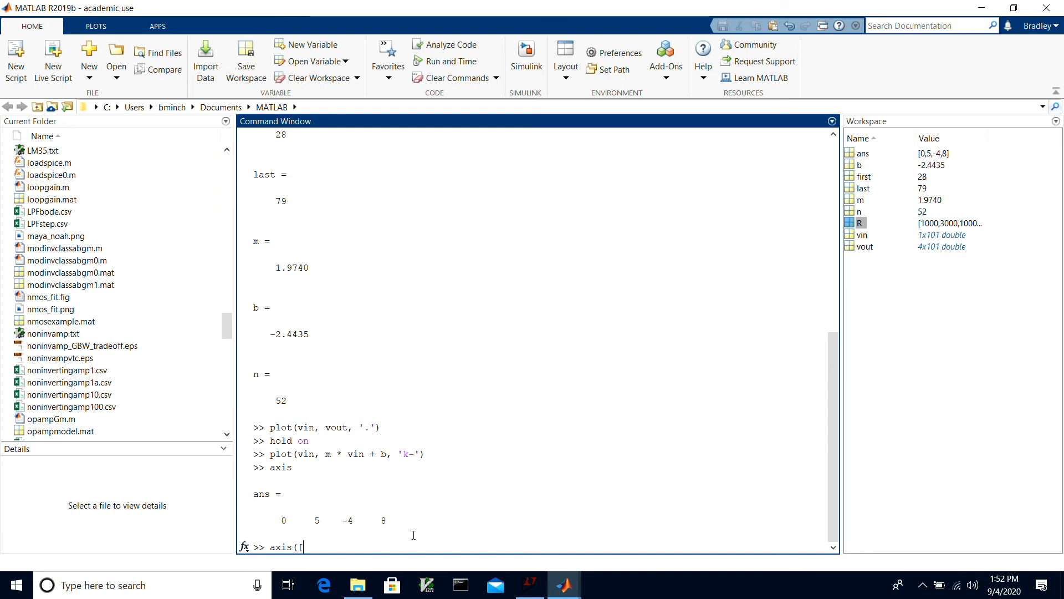
{"action": "type", "text": "0 5 05"}
{"action": "key", "text": "BackSpace"}
{"action": "type", "text": "5])"}
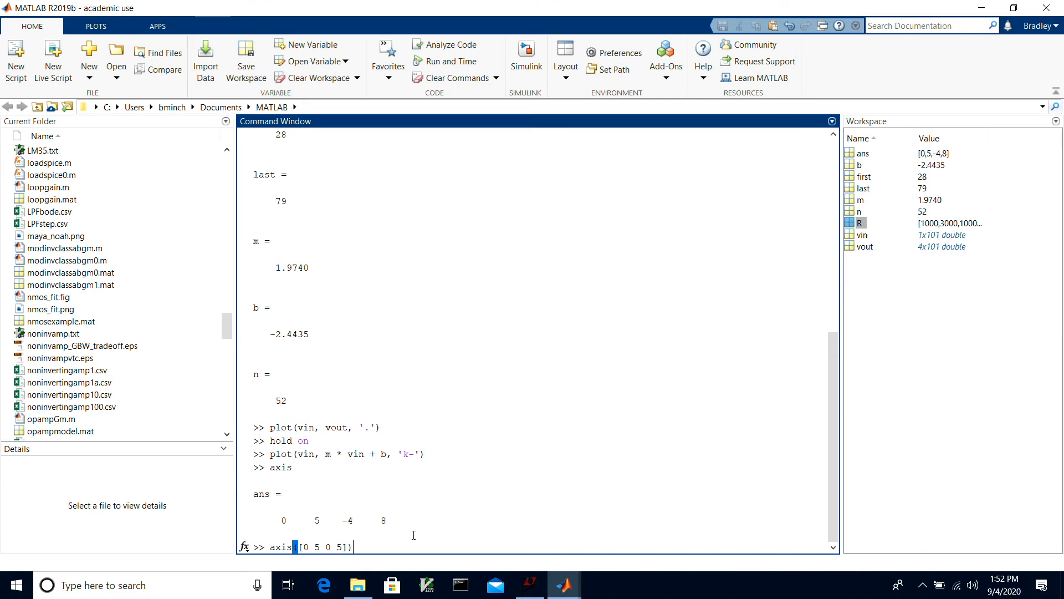
{"action": "key", "text": "Return"}
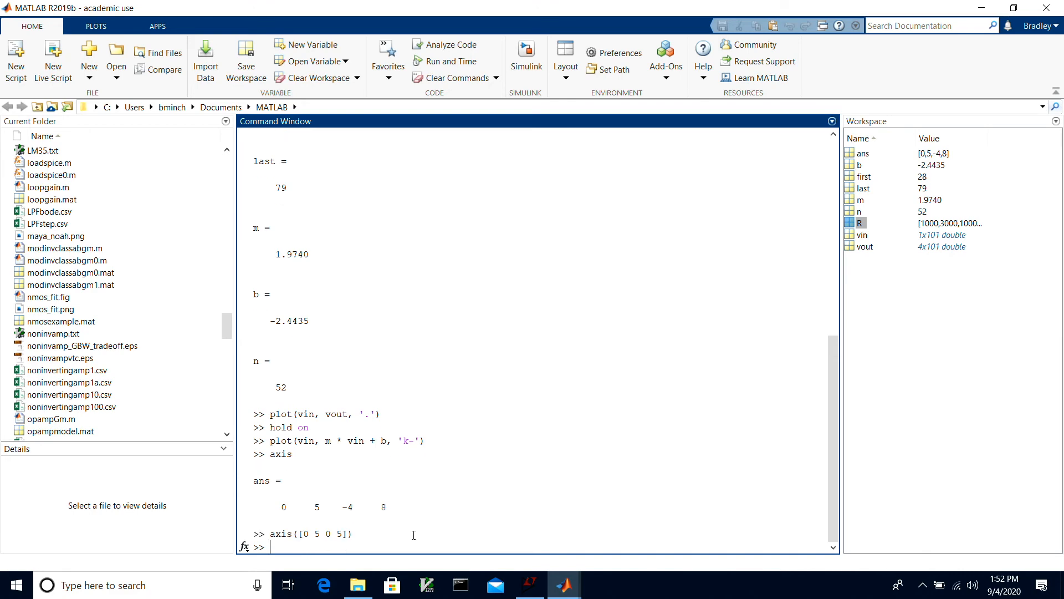
{"action": "key", "text": "alt+Tab"}
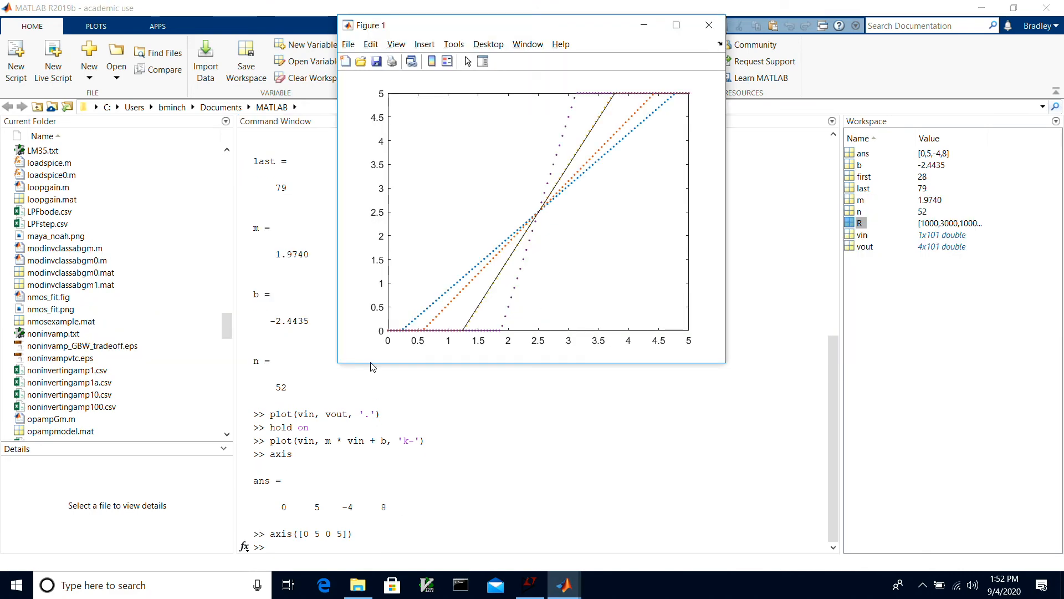
{"action": "mouse_move", "coordinate": [509, 284]}
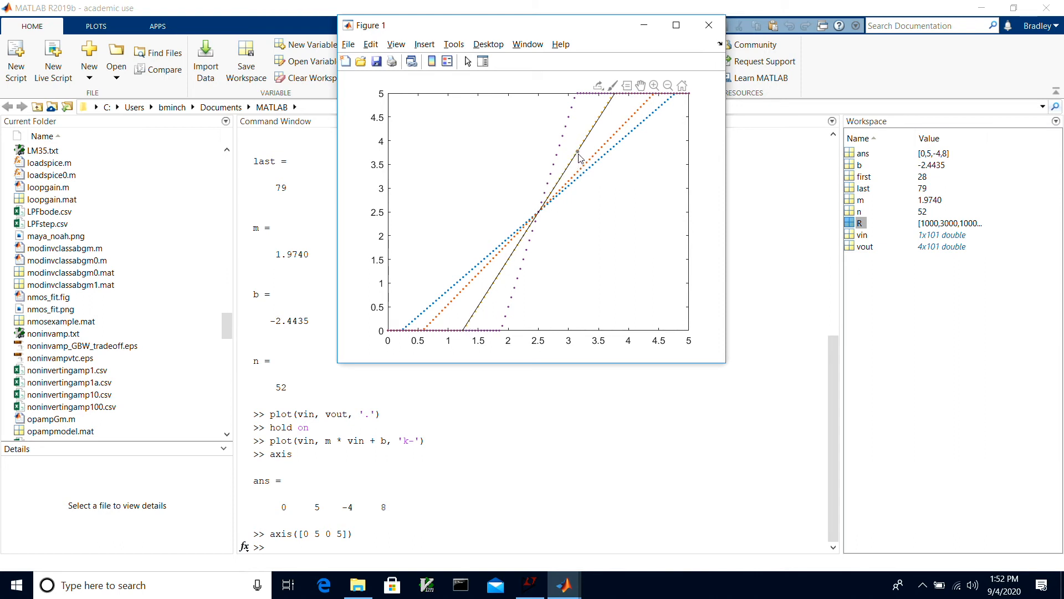
{"action": "mouse_move", "coordinate": [605, 117]}
{"action": "mouse_move", "coordinate": [481, 313]}
Step: Label the figure's x-axis 'Vin (V)' and its y-axis 'Vout (V)'
{"action": "left_click", "coordinate": [400, 539]}
{"action": "type", "text": "l"}
{"action": "key", "text": "BackSpace"}
{"action": "type", "text": "xla"}
{"action": "key", "text": "BackSpace"}
{"action": "key", "text": "BackSpace"}
{"action": "type", "text": "label('Vin (V)')"}
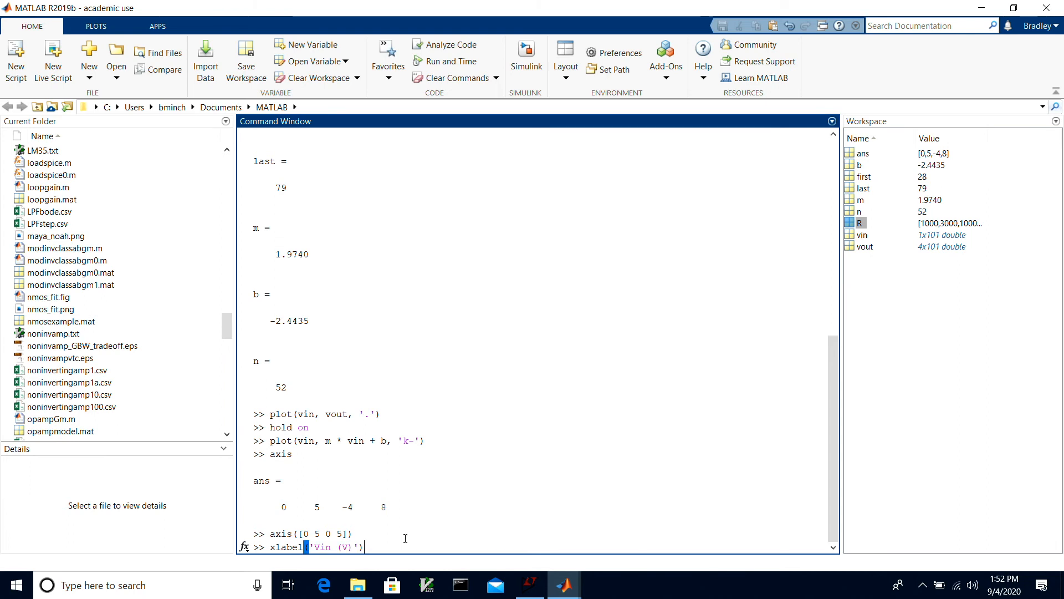
{"action": "key", "text": "Return"}
{"action": "type", "text": "ylabel('Vout ("}
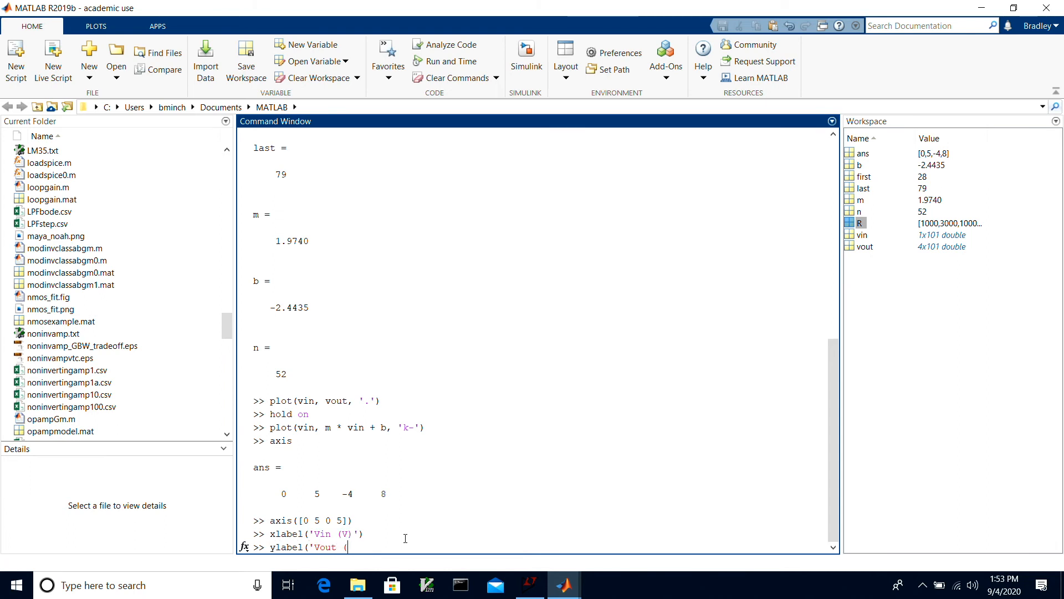
{"action": "type", "text": "B)')"}
{"action": "key", "text": "Return"}
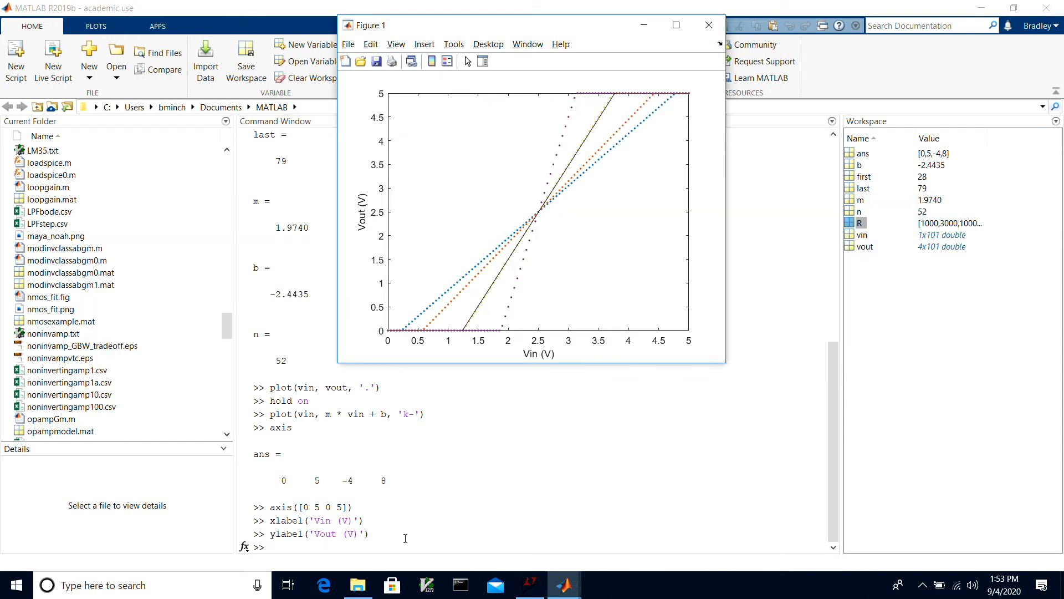
Step: Turn on the figure's grid with grid('on')
{"action": "left_click", "coordinate": [406, 537]}
{"action": "type", "text": "grid('on')"}
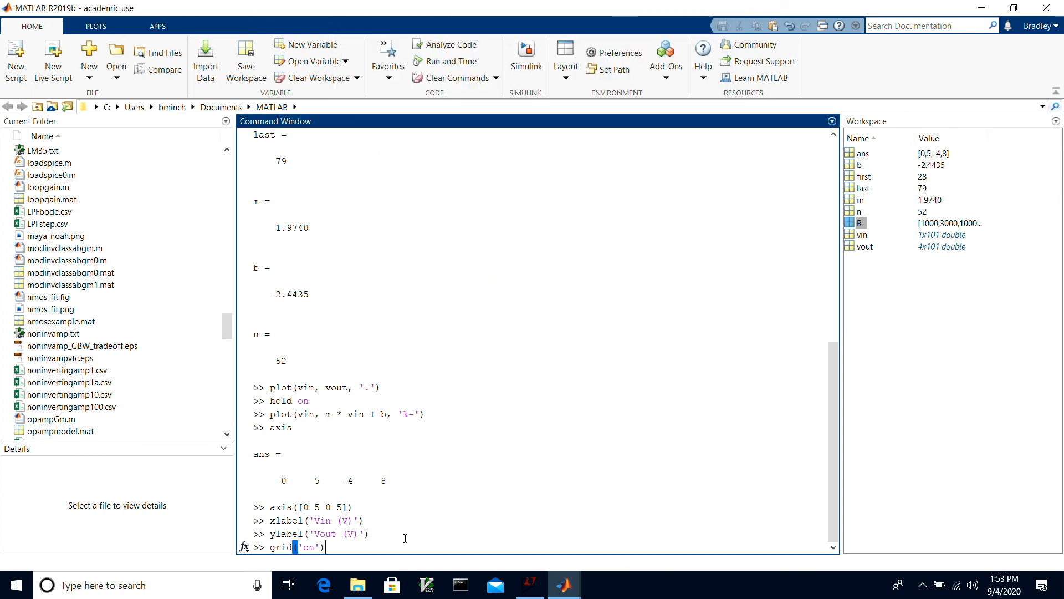
{"action": "key", "text": "Return"}
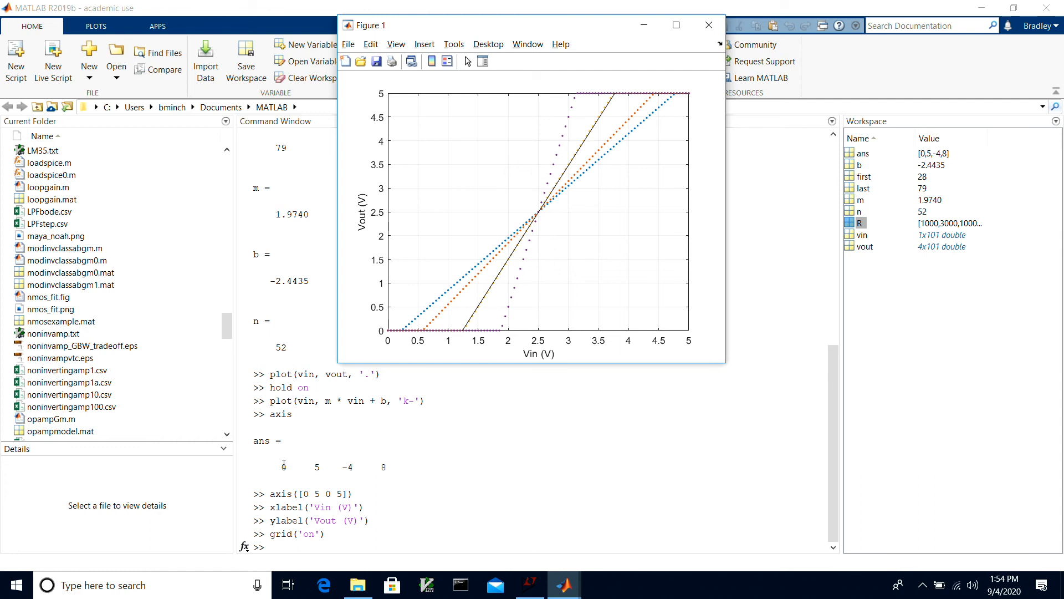
Step: Display the help text for the print function
{"action": "left_click", "coordinate": [293, 545]}
{"action": "type", "text": "print"}
{"action": "key", "text": "BackSpace"}
{"action": "key", "text": "BackSpace"}
{"action": "key", "text": "BackSpace"}
{"action": "key", "text": "BackSpace"}
{"action": "key", "text": "BackSpace"}
{"action": "type", "text": "help print"}
{"action": "key", "text": "Return"}
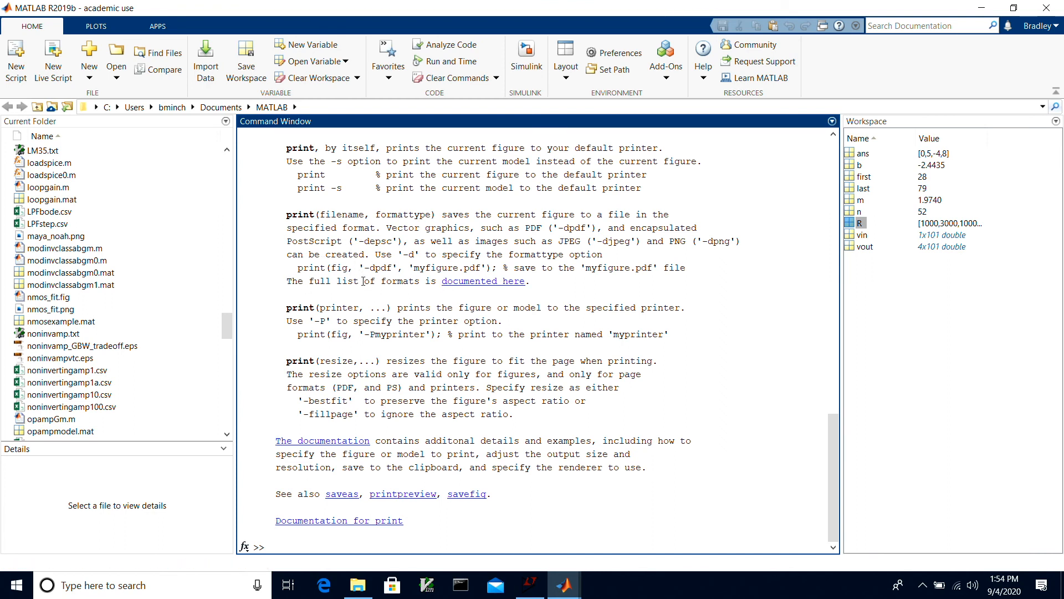
Step: Examine the file format options in the print documentation, including the enhanced metafile option, and close the documentation
{"action": "left_click", "coordinate": [460, 282]}
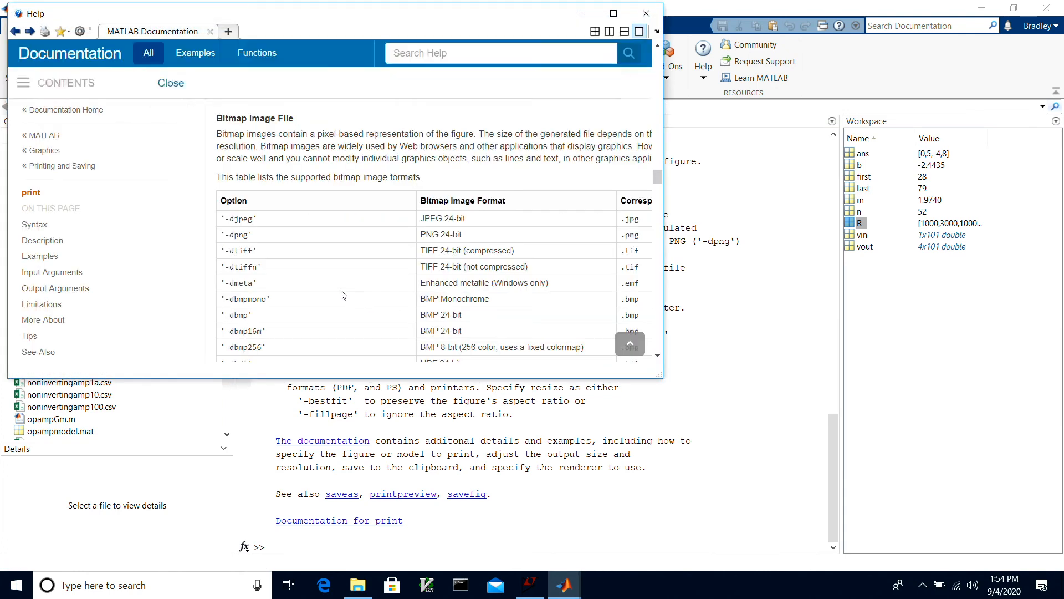
{"action": "scroll", "coordinate": [322, 282], "scroll_direction": "down", "scroll_amount": 5}
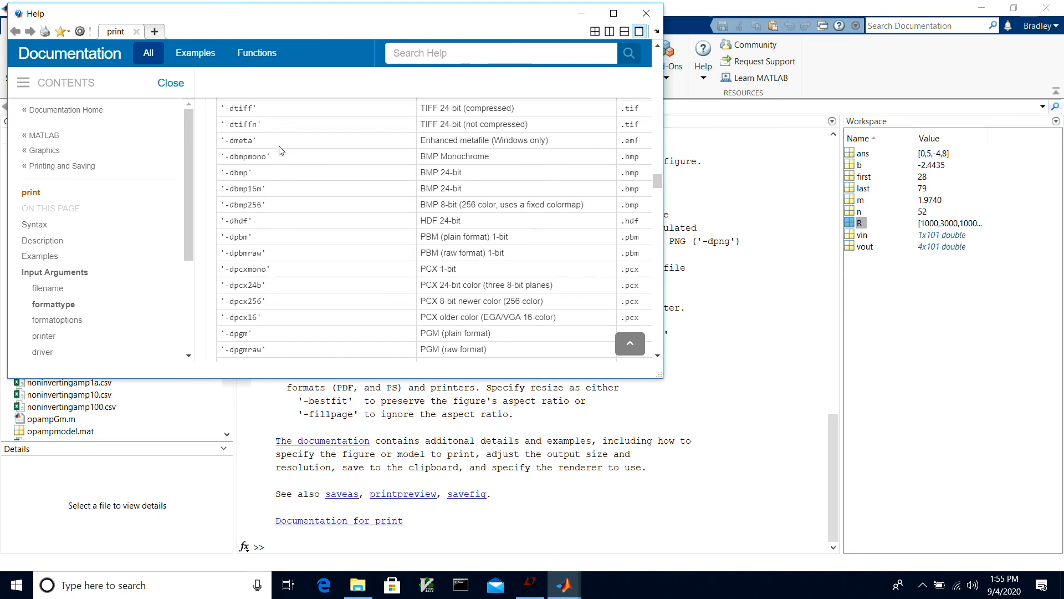
{"action": "scroll", "coordinate": [282, 151], "scroll_direction": "down", "scroll_amount": 3}
{"action": "scroll", "coordinate": [282, 151], "scroll_direction": "up", "scroll_amount": 5}
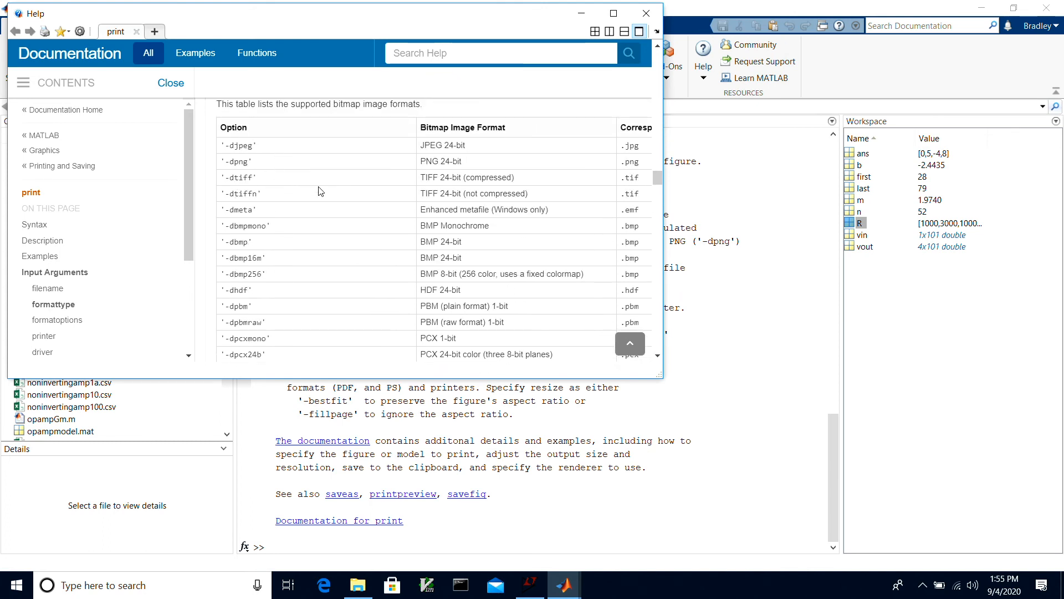
{"action": "scroll", "coordinate": [375, 227], "scroll_direction": "up", "scroll_amount": 1}
{"action": "scroll", "coordinate": [372, 226], "scroll_direction": "down", "scroll_amount": 4}
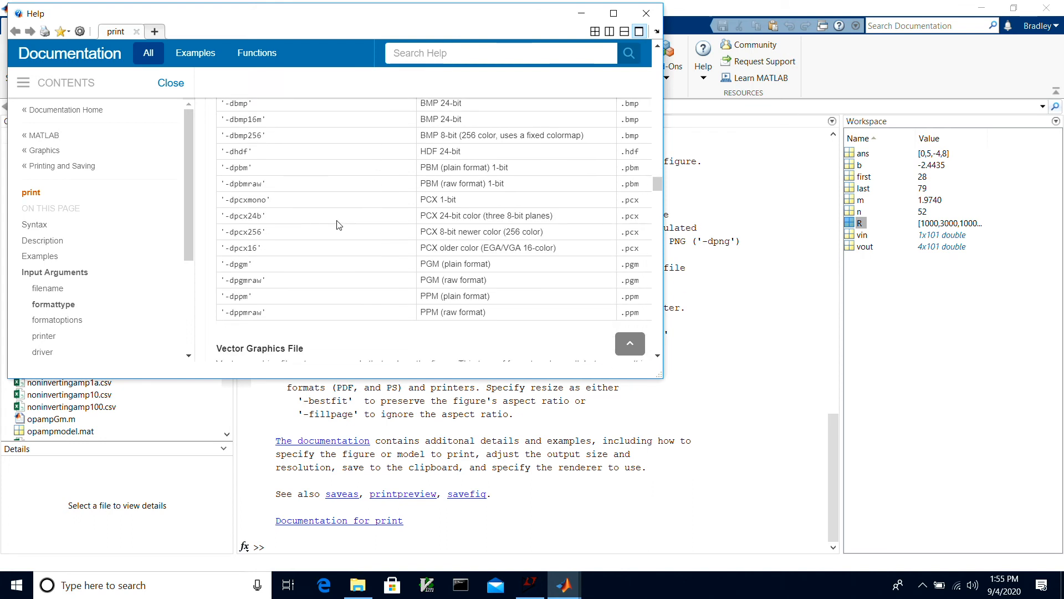
{"action": "scroll", "coordinate": [339, 225], "scroll_direction": "up", "scroll_amount": 1}
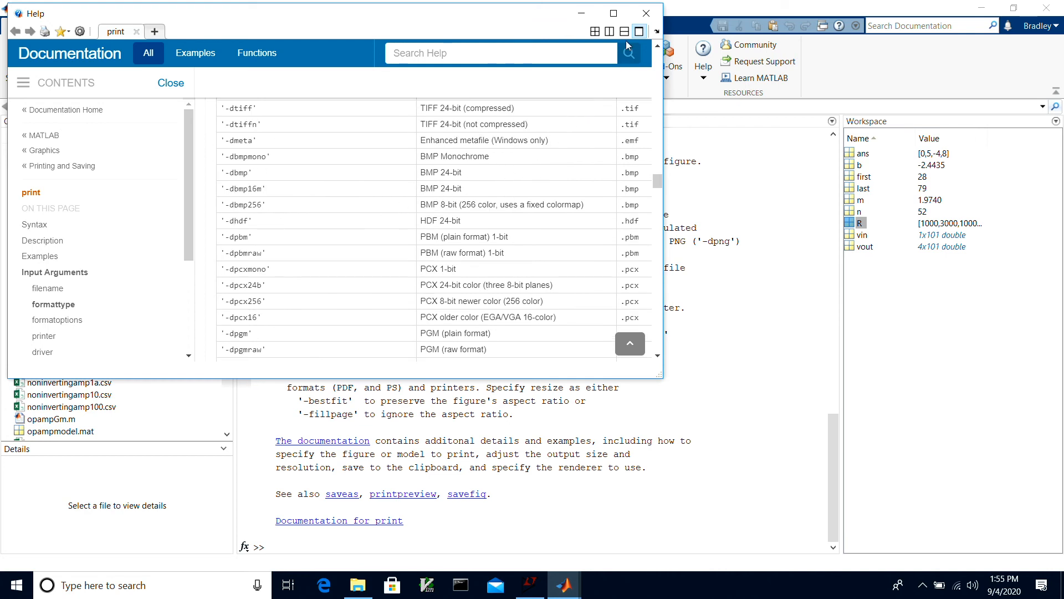
{"action": "left_click", "coordinate": [644, 15]}
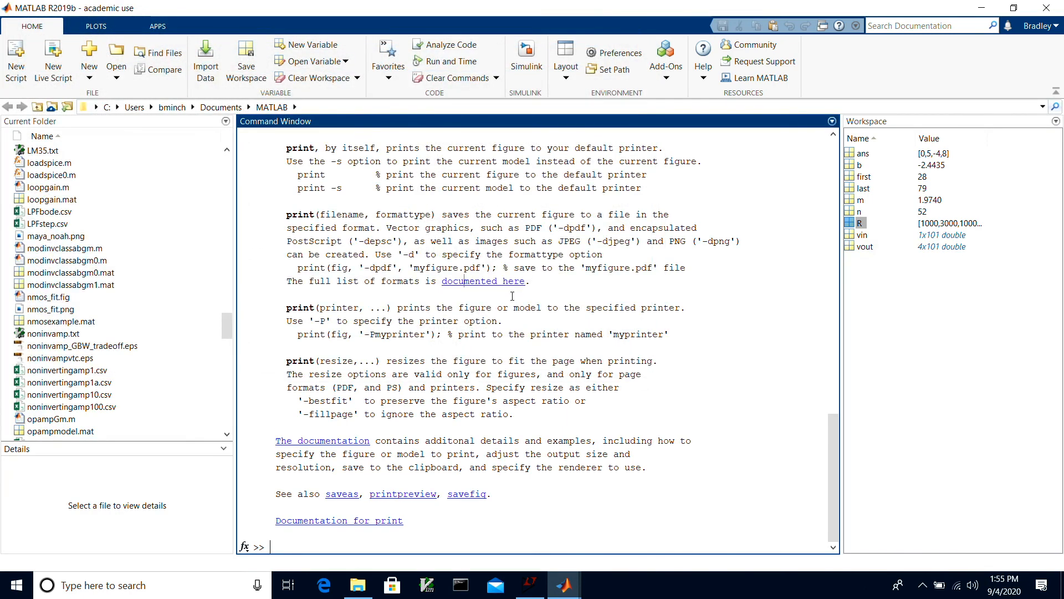
Step: Export the figure as an enhanced metafile by running print('-dmeta', 'noninvampvtc.emf')
{"action": "type", "text": "print("}
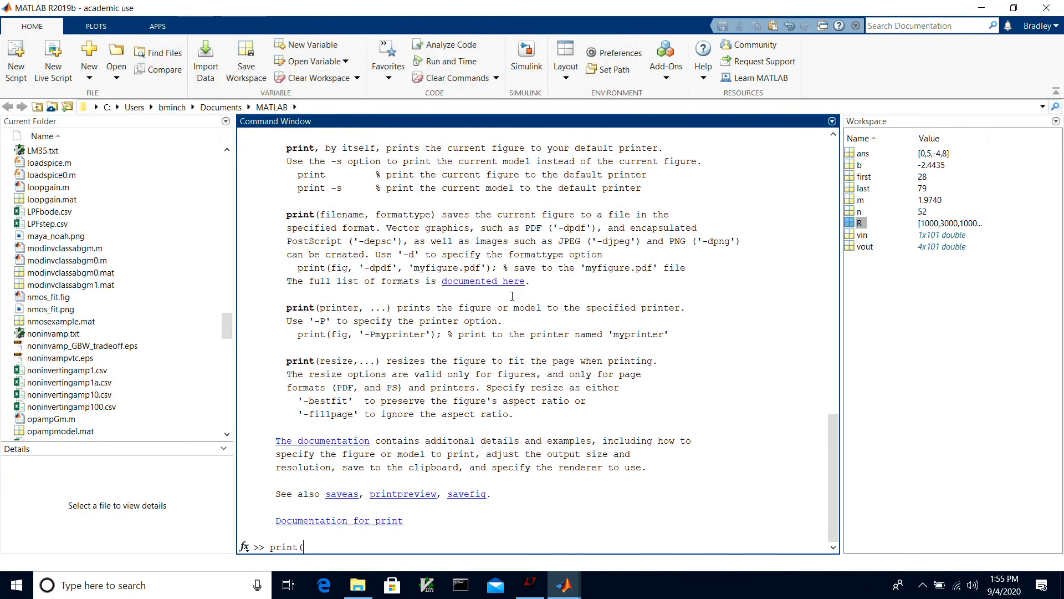
{"action": "type", "text": "'-dme"}
{"action": "type", "text": "ta', 'noninvampvtc.emf')"}
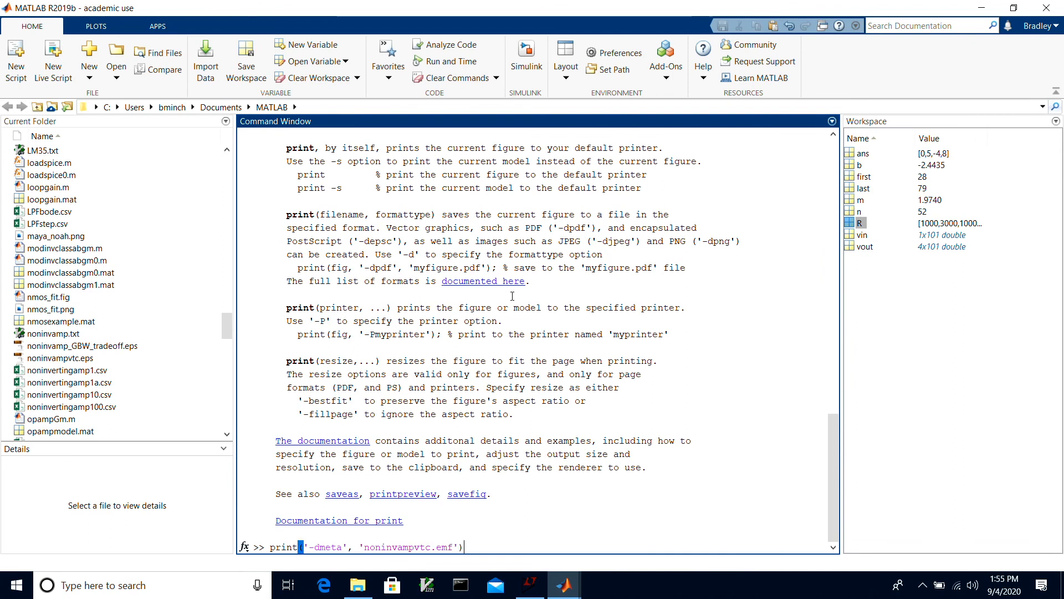
{"action": "key", "text": "Return"}
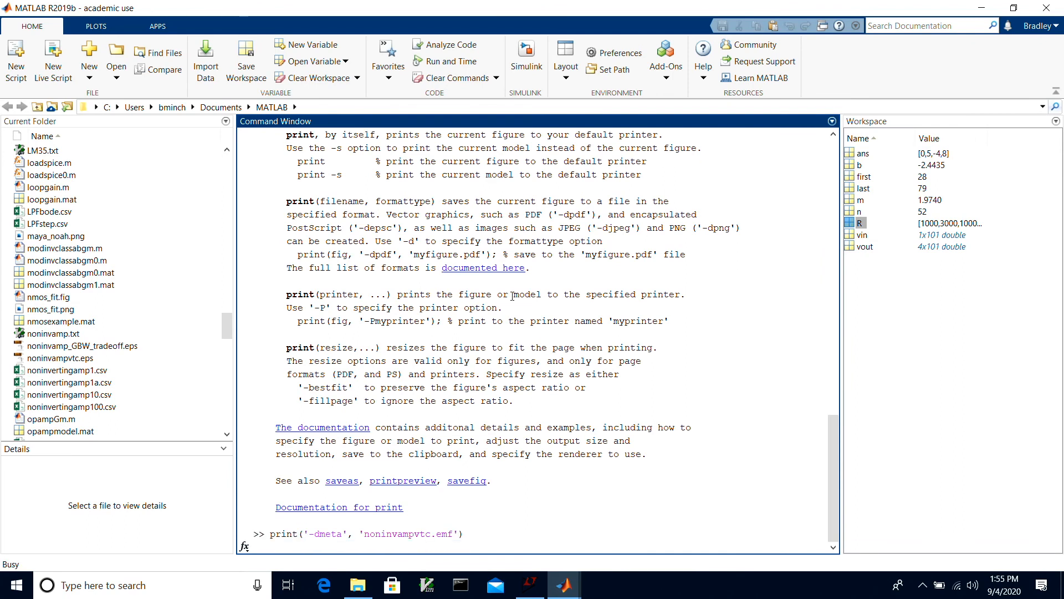
Step: Open noninvampvtc.emf from the MATLAB documents folder to check the exported plot, and close the image viewer
{"action": "left_click", "coordinate": [982, 8]}
{"action": "left_click", "coordinate": [724, 315]}
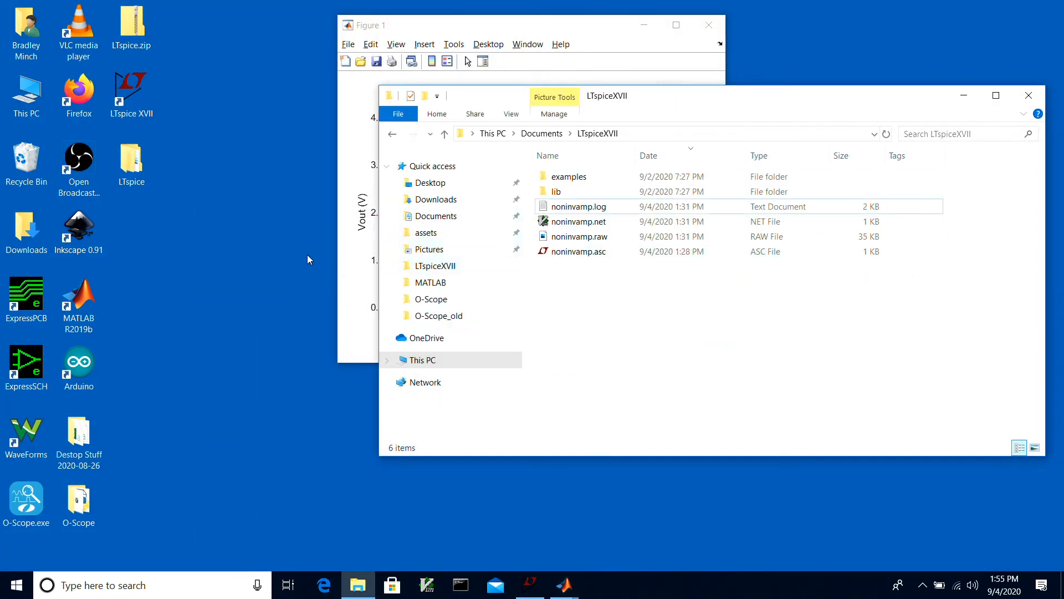
{"action": "left_click", "coordinate": [427, 283]}
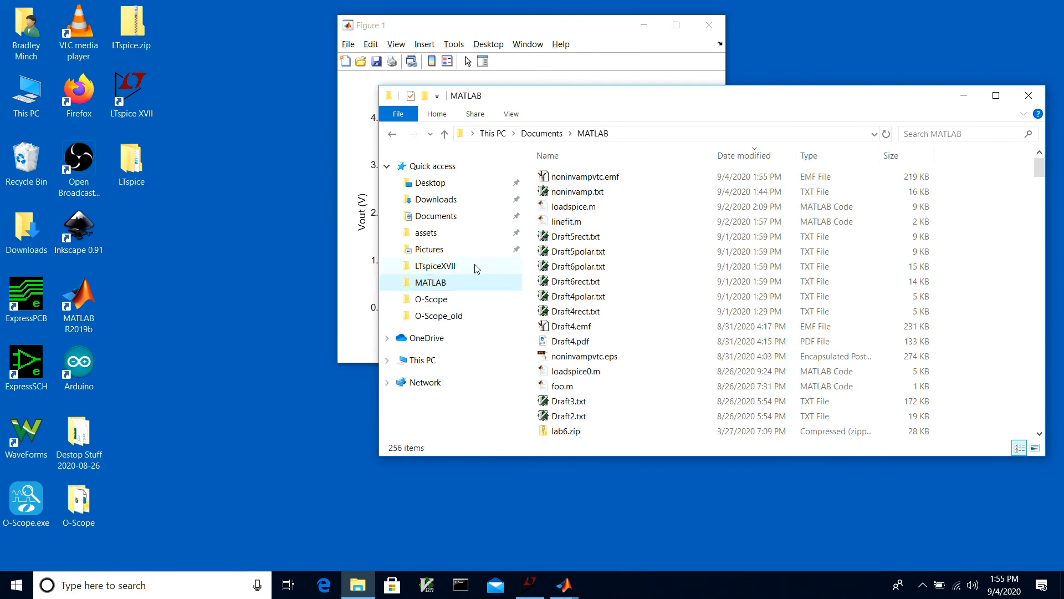
{"action": "double_click", "coordinate": [561, 178]}
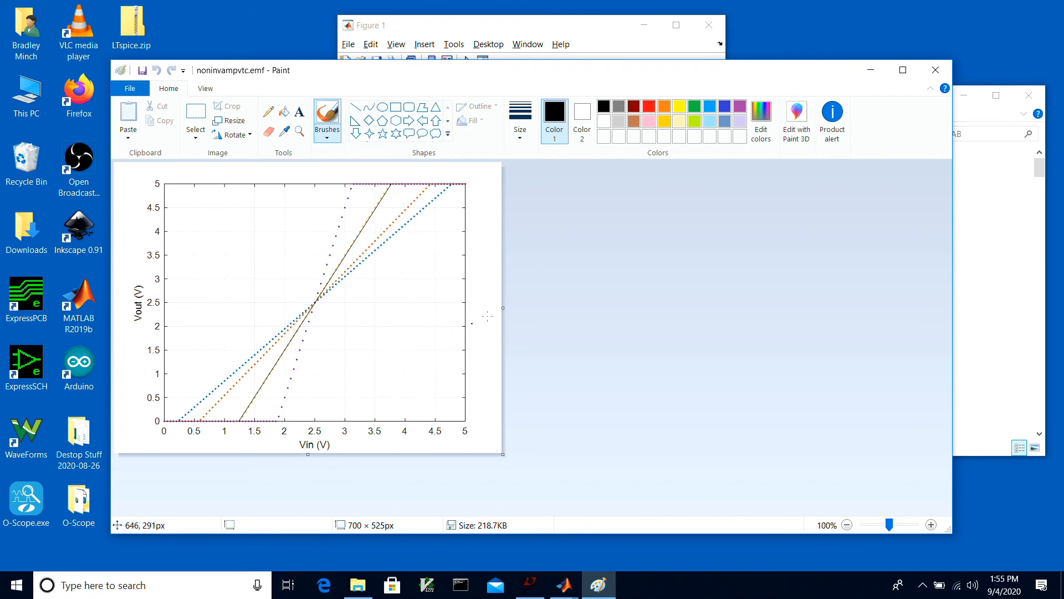
{"action": "left_click", "coordinate": [936, 70]}
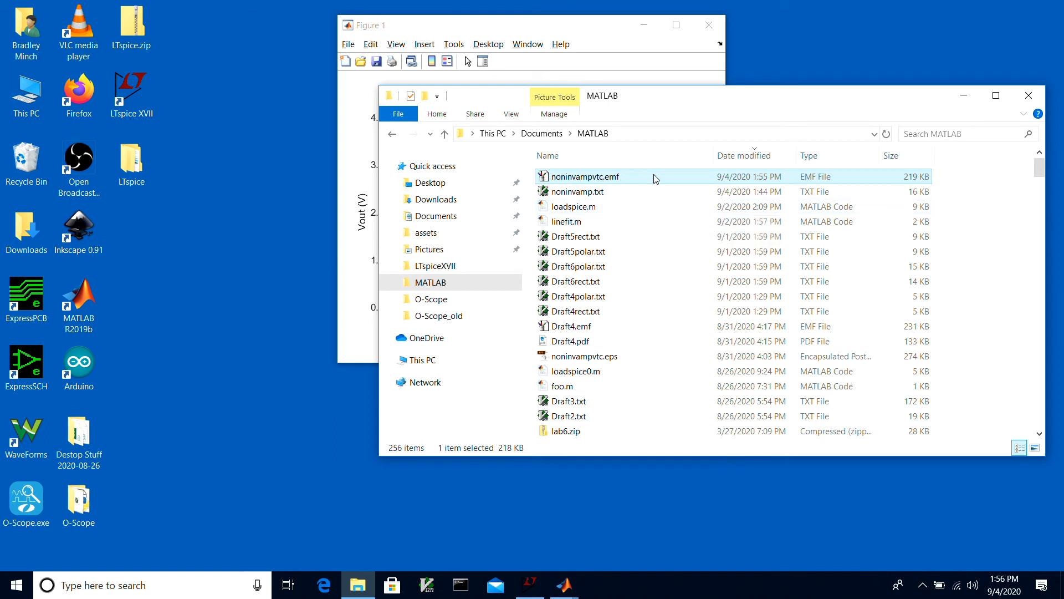
Step: Bring up the figure once more, close MATLAB, and switch to LTspice XVII
{"action": "left_click", "coordinate": [608, 28]}
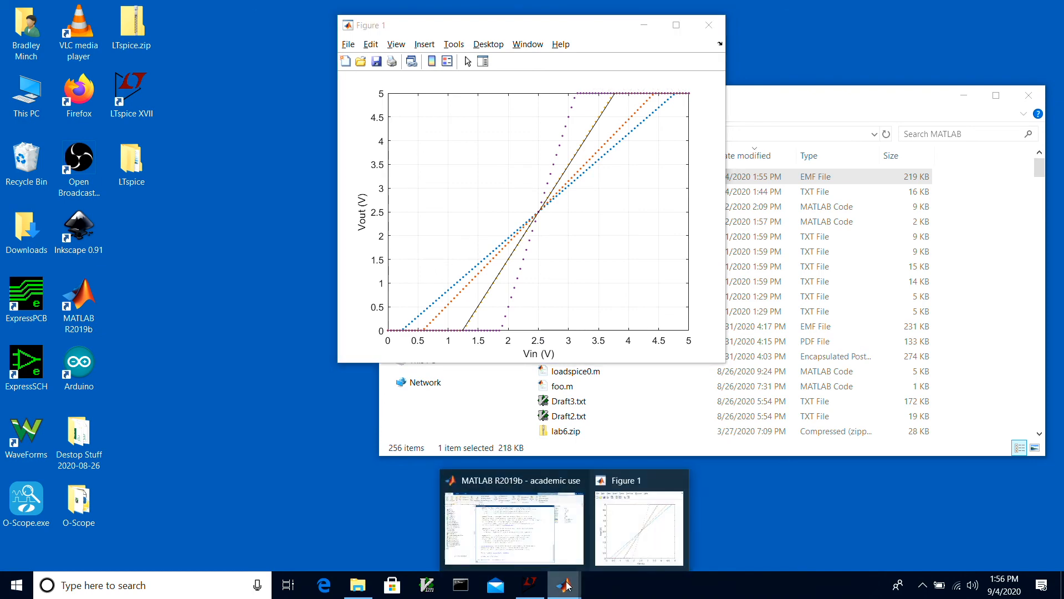
{"action": "mouse_move", "coordinate": [577, 578]}
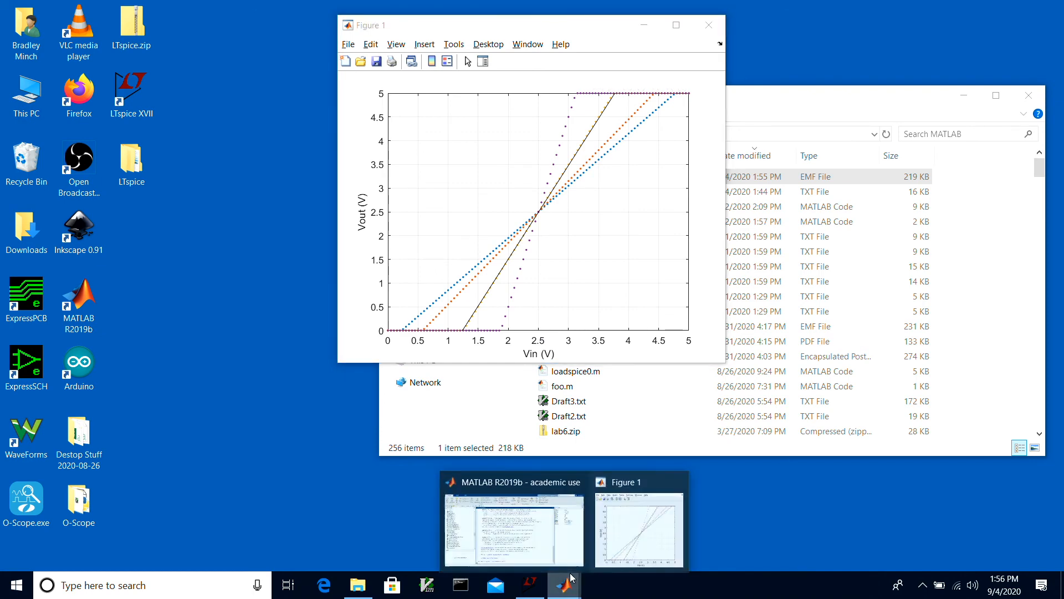
{"action": "left_click", "coordinate": [493, 516]}
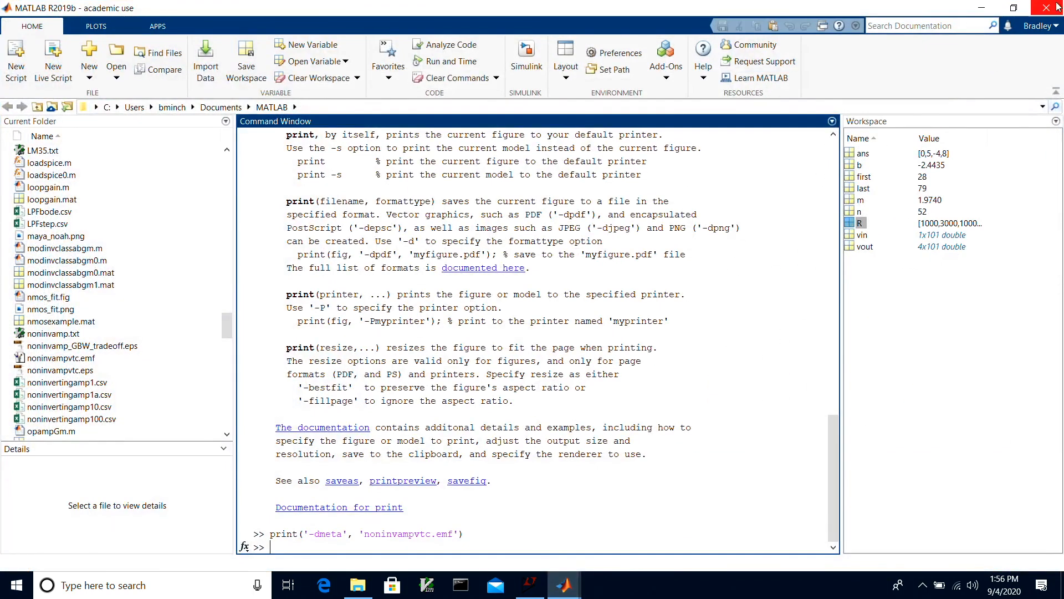
{"action": "left_click", "coordinate": [1053, 8]}
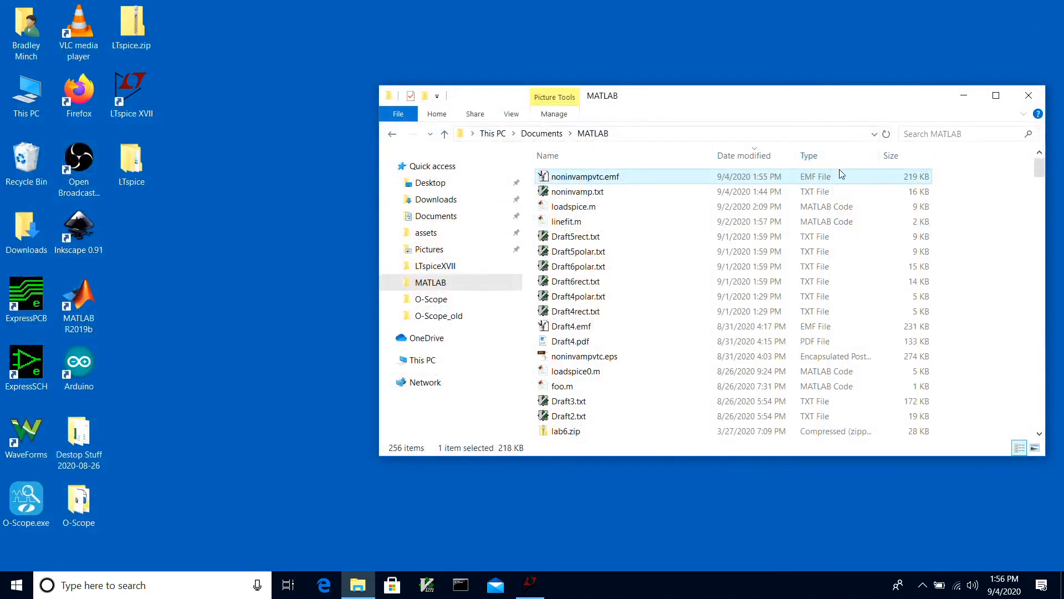
{"action": "left_click", "coordinate": [147, 122]}
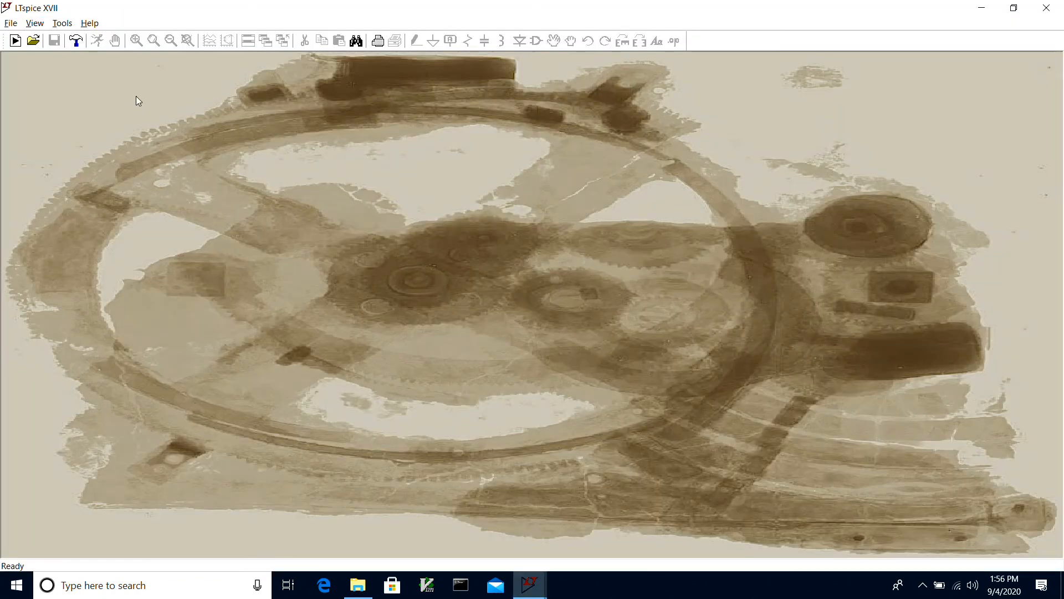
Step: Close the empty LTspice window and switch to the noninvamp.asc schematic in the other LTspice session
{"action": "left_click", "coordinate": [1052, 12]}
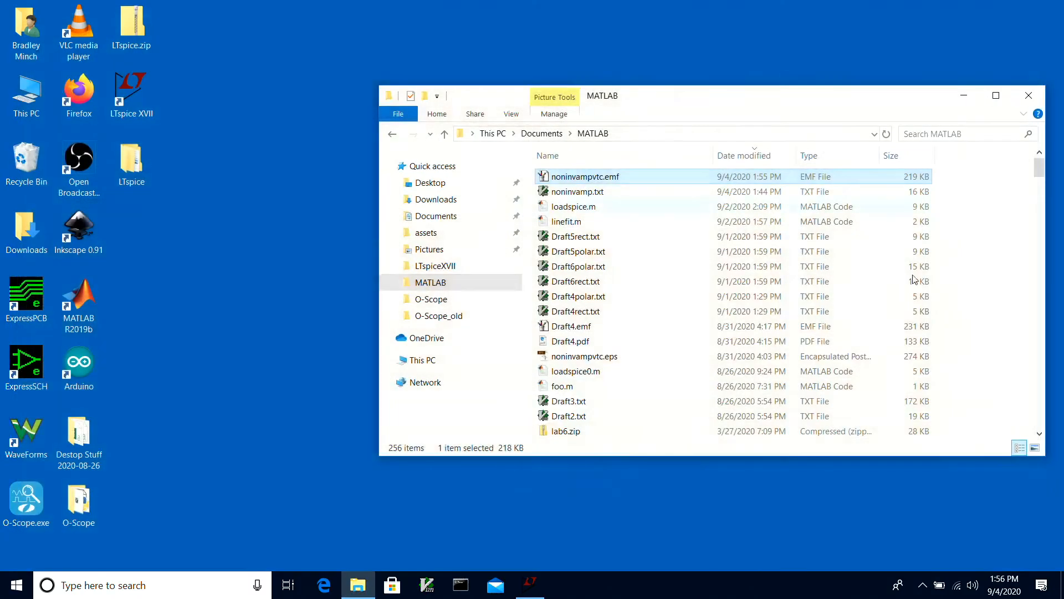
{"action": "left_click", "coordinate": [529, 584]}
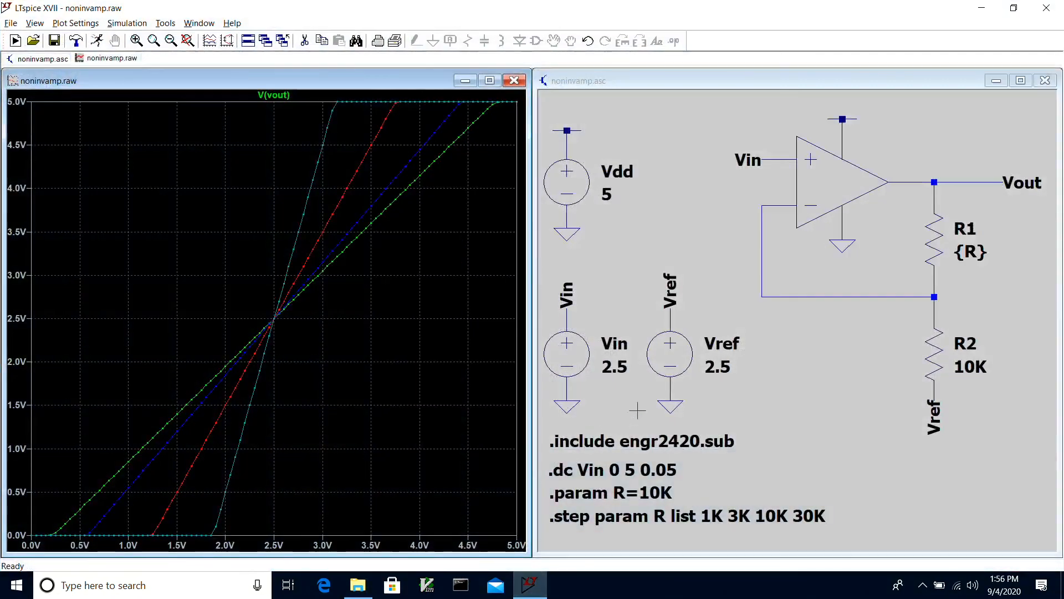
{"action": "left_click", "coordinate": [686, 67]}
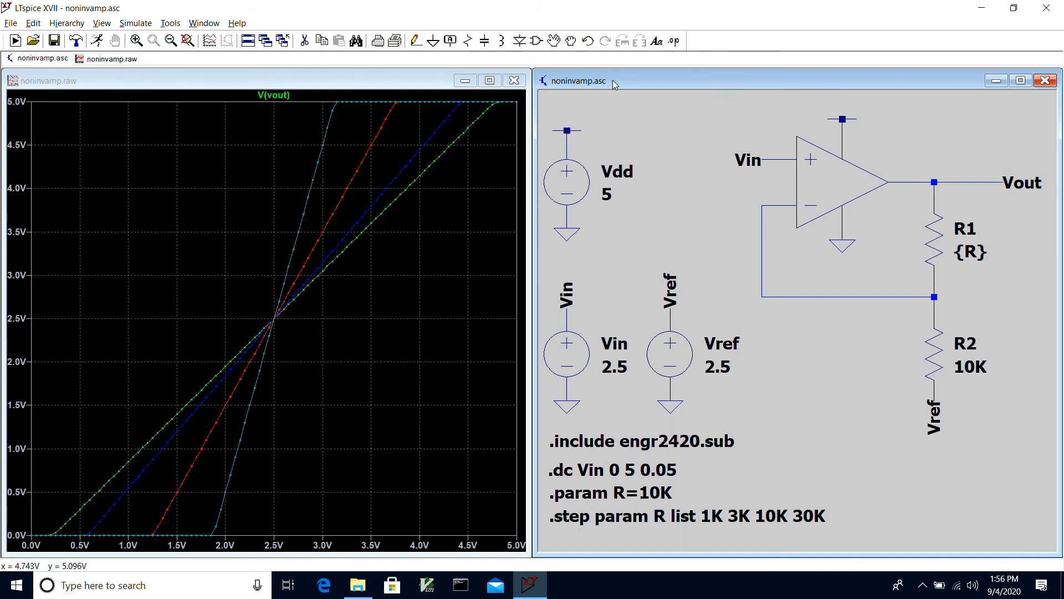
Step: Export the schematic as an enhanced metafile named noninvampschem.emf in the LTspiceXVII documents folder
{"action": "left_click", "coordinate": [210, 24]}
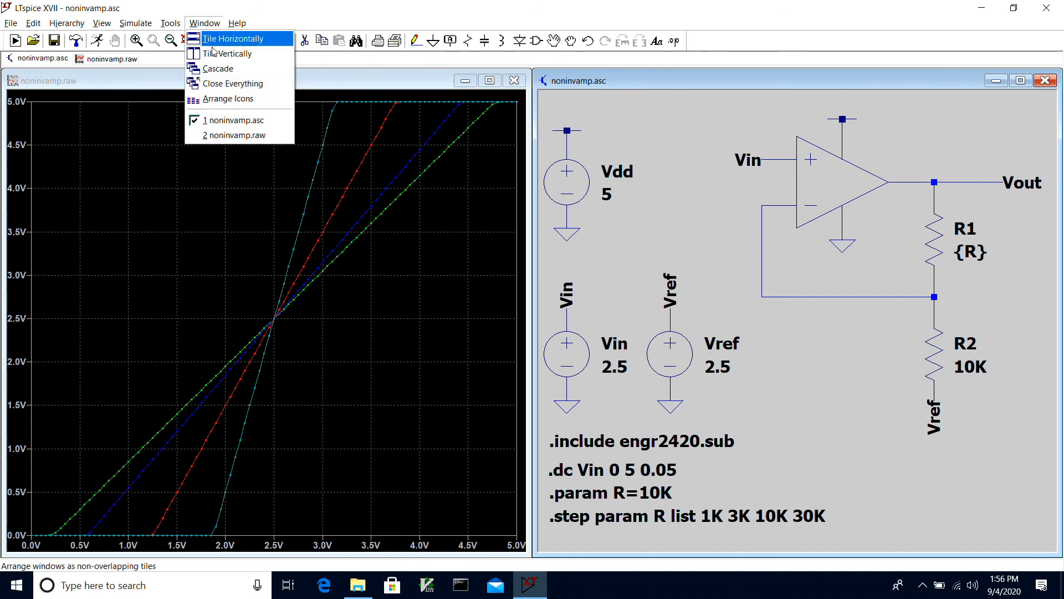
{"action": "mouse_move", "coordinate": [171, 24]}
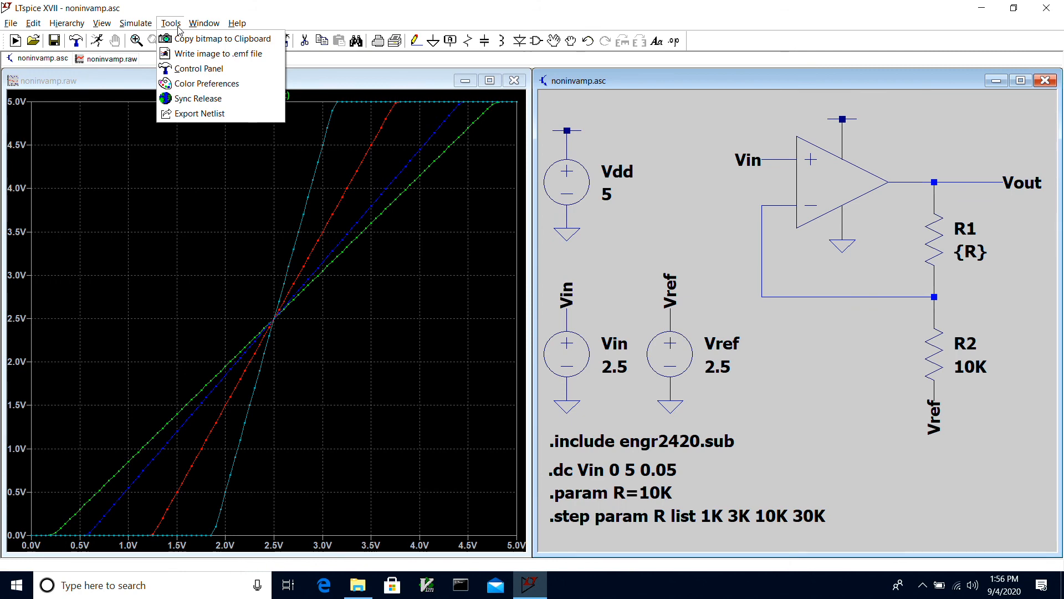
{"action": "left_click", "coordinate": [185, 55]}
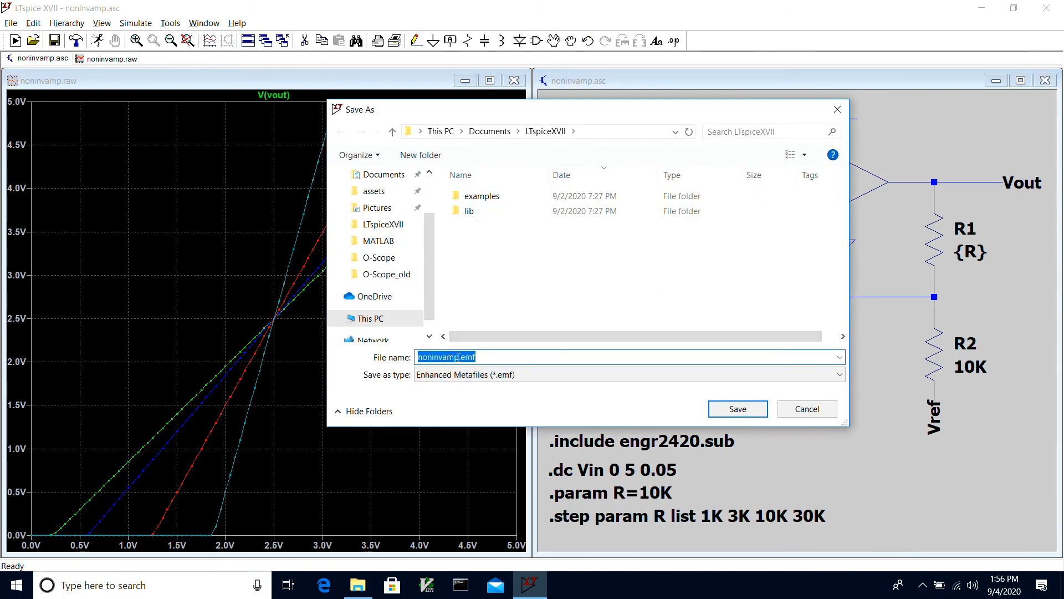
{"action": "left_click_drag", "start_coordinate": [458, 358], "coordinate": [486, 361]}
{"action": "key", "text": "Left"}
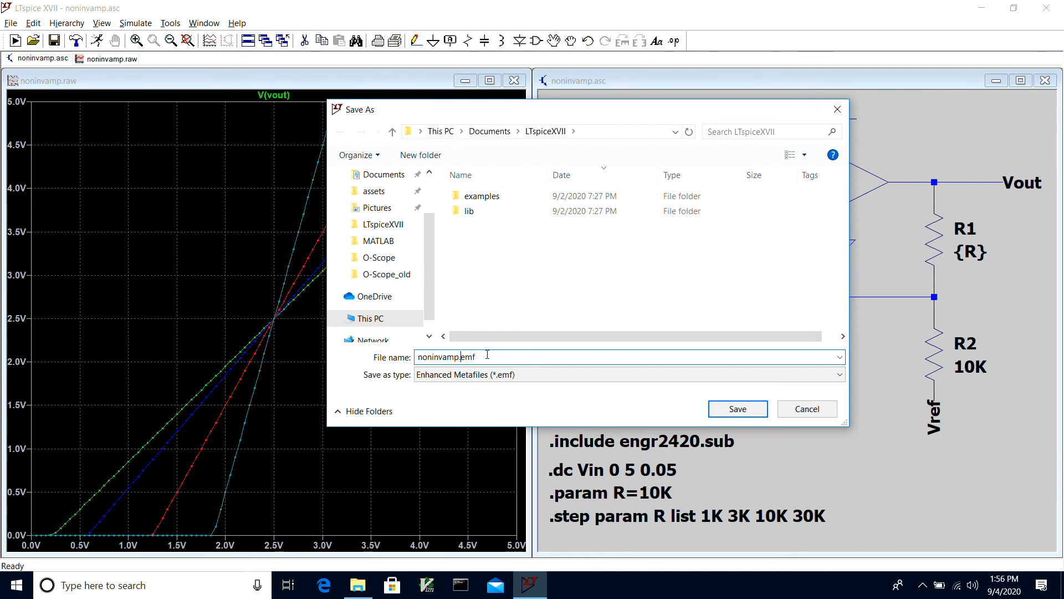
{"action": "type", "text": "schem"}
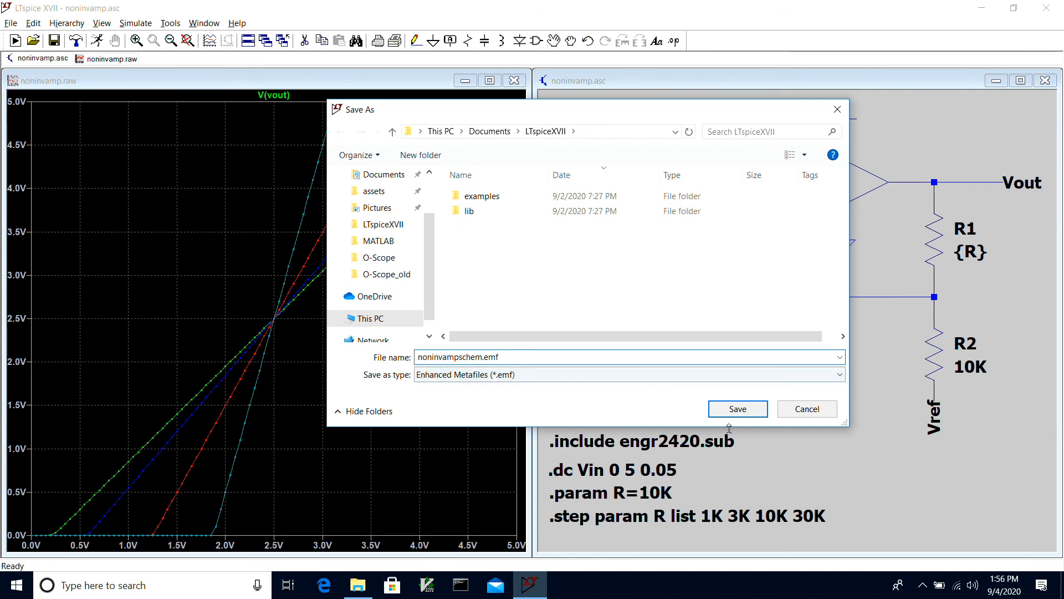
{"action": "left_click", "coordinate": [749, 413]}
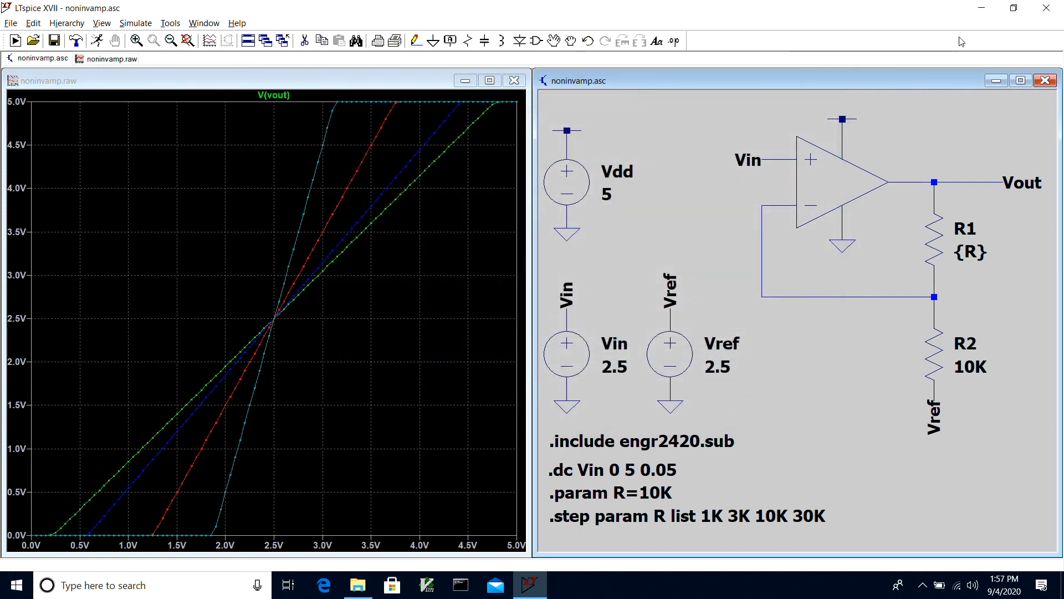
Step: Open noninvampschem.emf from the LTspiceXVII documents folder to check the exported schematic, and close the image viewer
{"action": "left_click", "coordinate": [982, 7]}
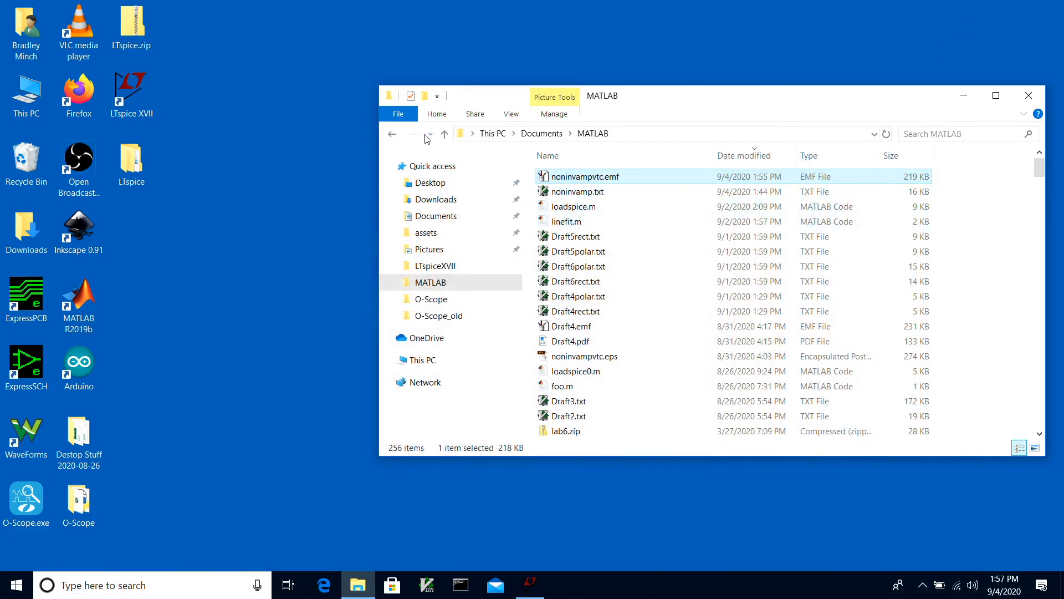
{"action": "left_click", "coordinate": [391, 136]}
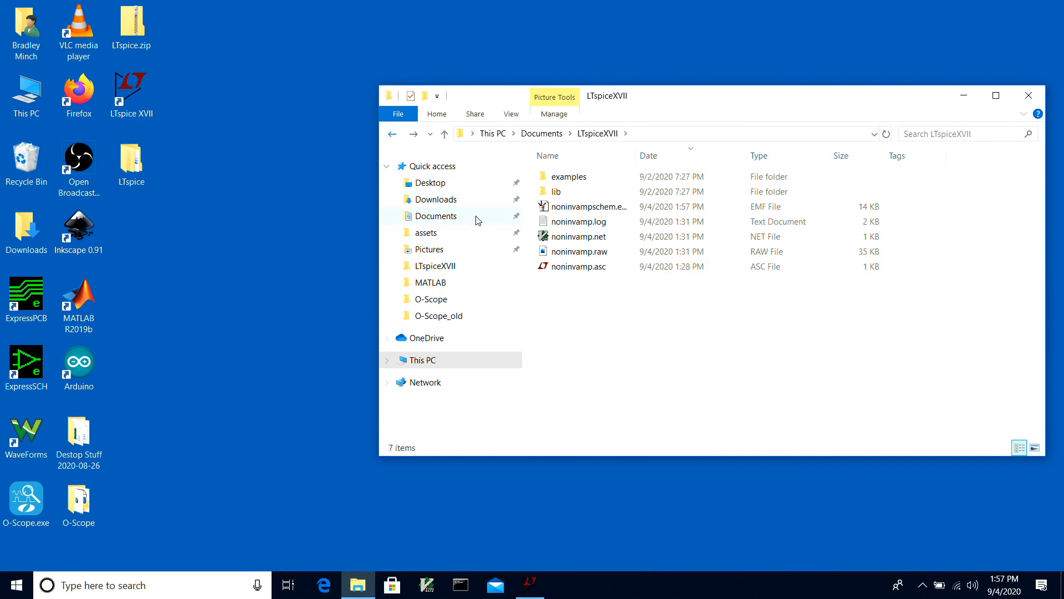
{"action": "left_click", "coordinate": [571, 209]}
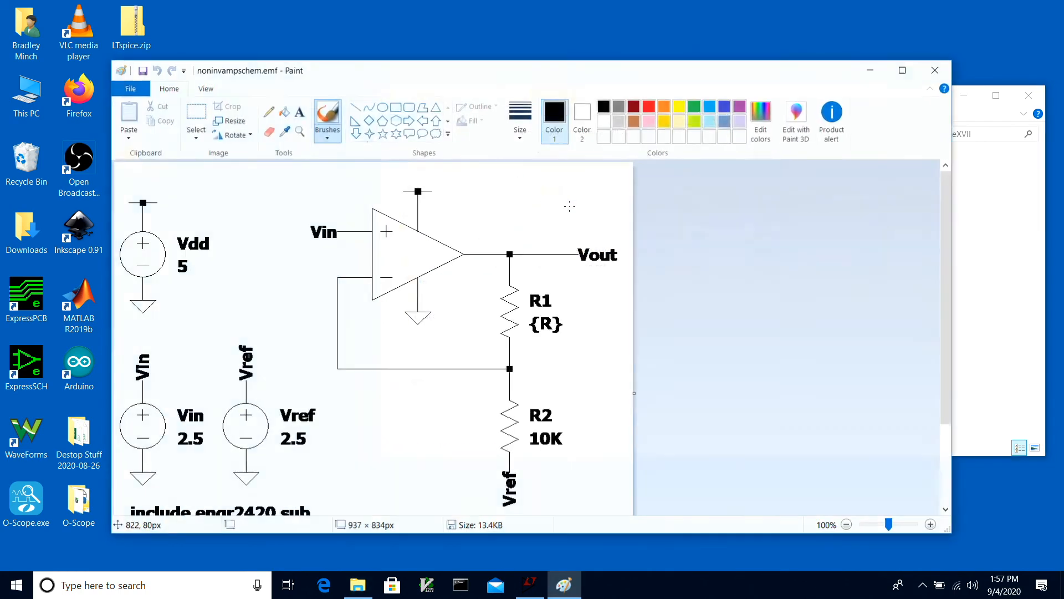
{"action": "scroll", "coordinate": [565, 311], "scroll_direction": "down", "scroll_amount": 2}
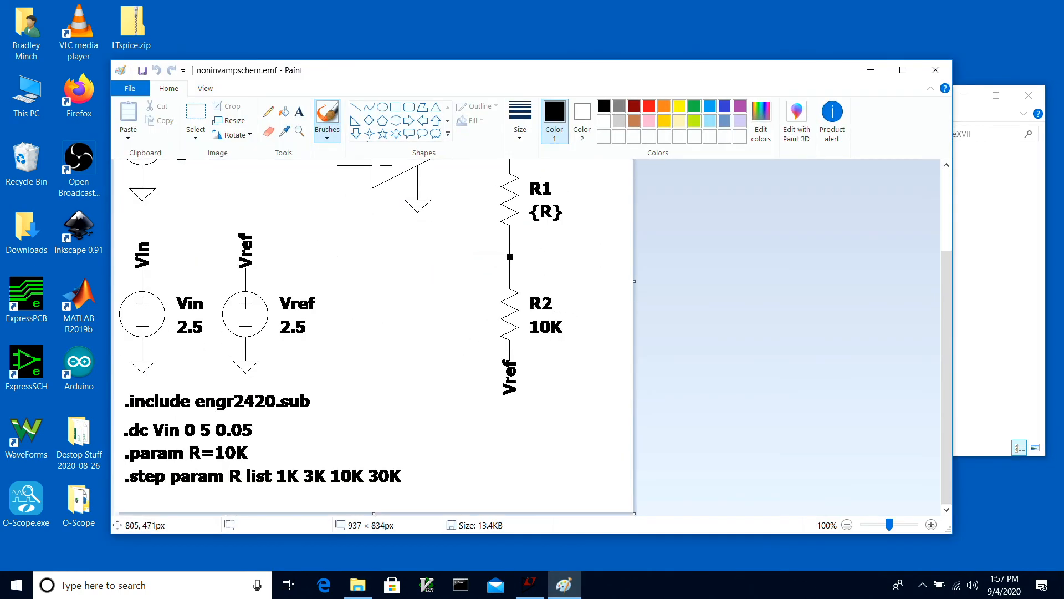
{"action": "scroll", "coordinate": [559, 309], "scroll_direction": "up", "scroll_amount": 2}
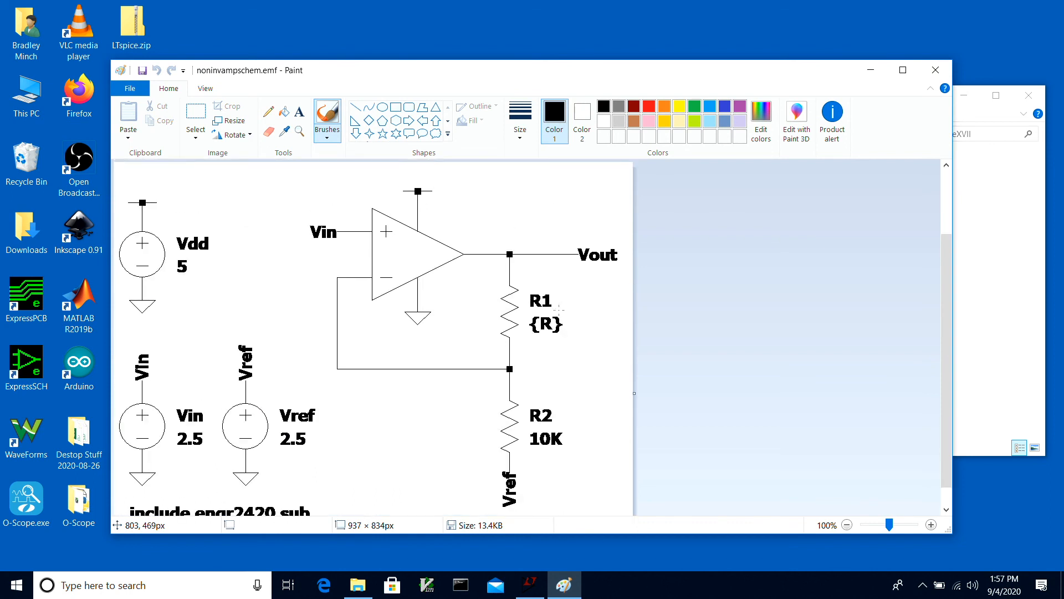
{"action": "scroll", "coordinate": [560, 308], "scroll_direction": "down", "scroll_amount": 2}
{"action": "scroll", "coordinate": [558, 309], "scroll_direction": "up", "scroll_amount": 2}
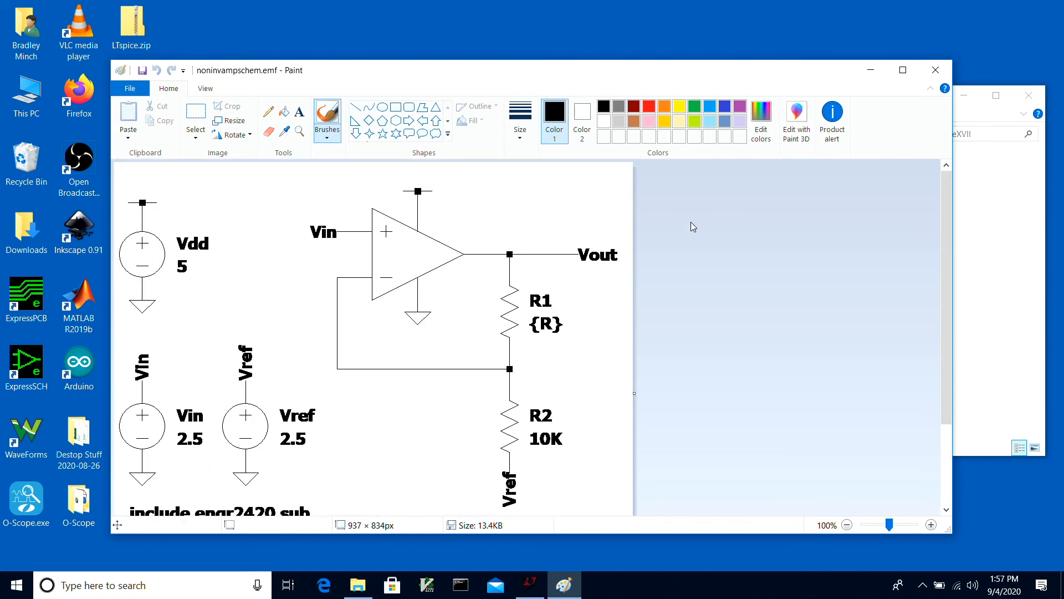
{"action": "left_click", "coordinate": [933, 72]}
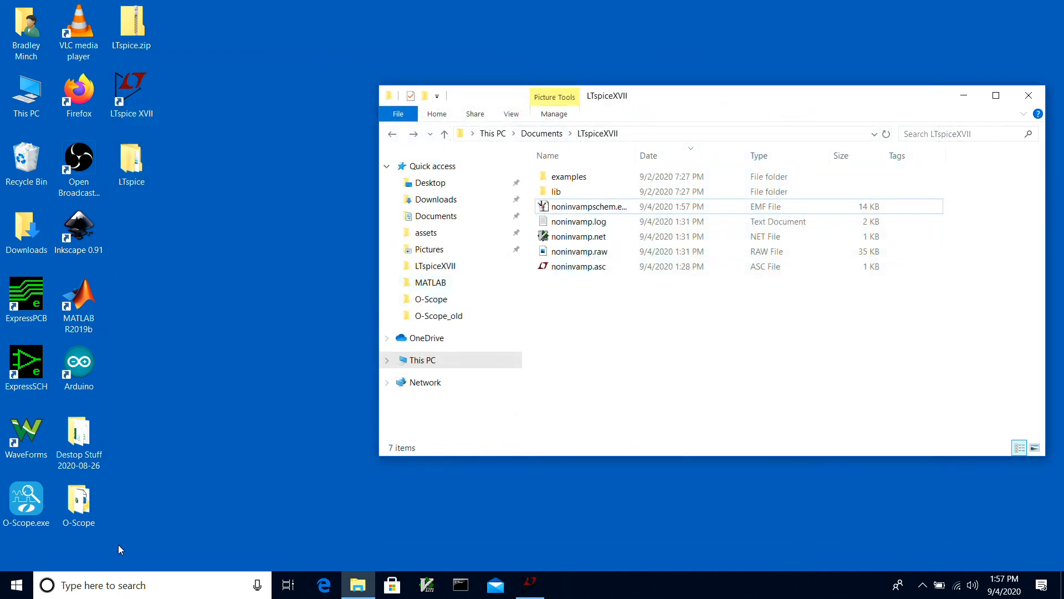
Step: Find and start Word 2016, and create a blank document
{"action": "left_click", "coordinate": [59, 593]}
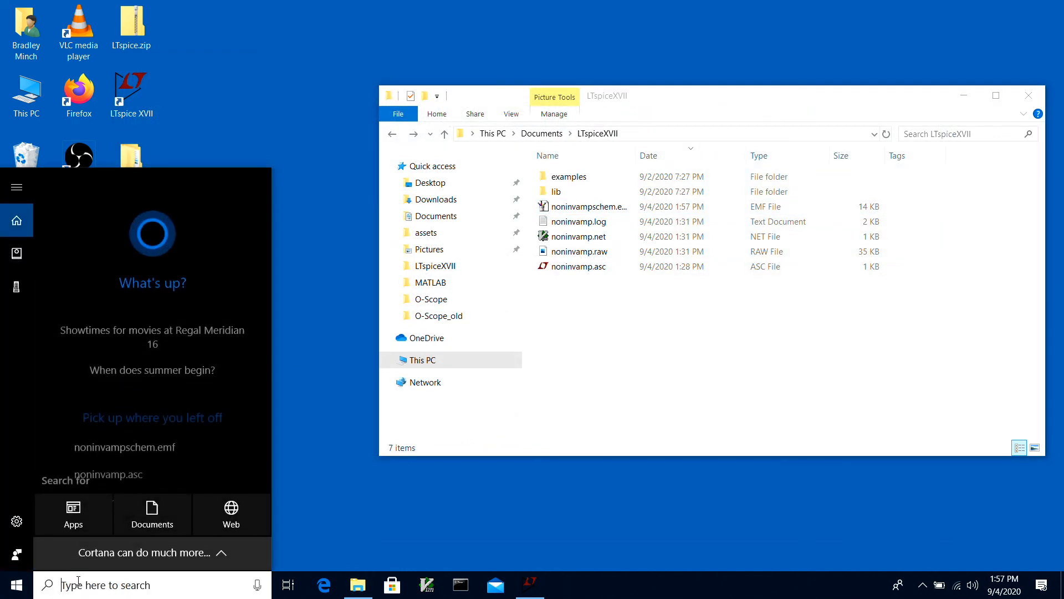
{"action": "type", "text": "word 2016"}
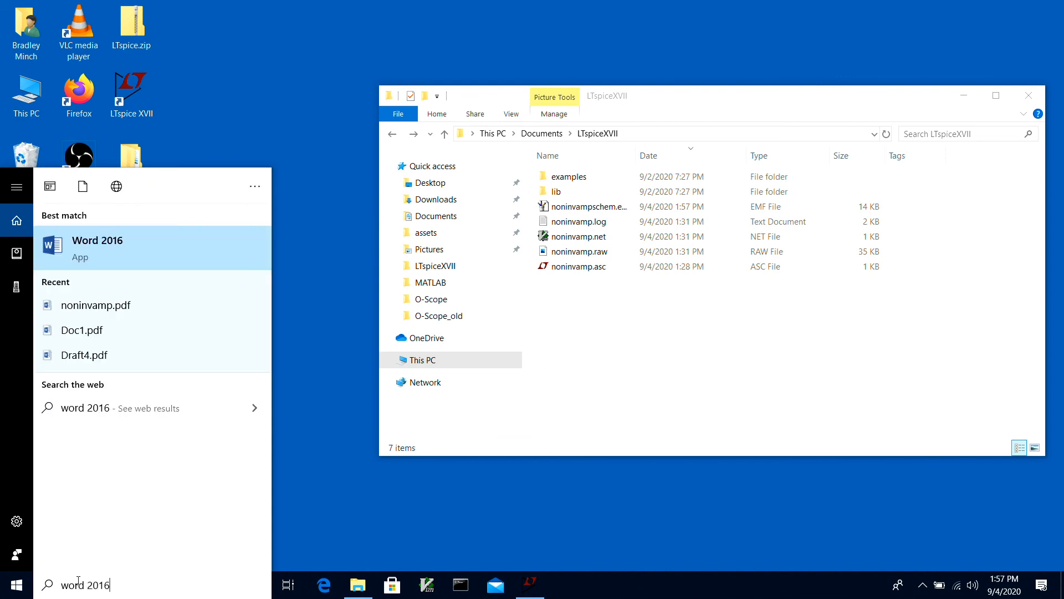
{"action": "key", "text": "Return"}
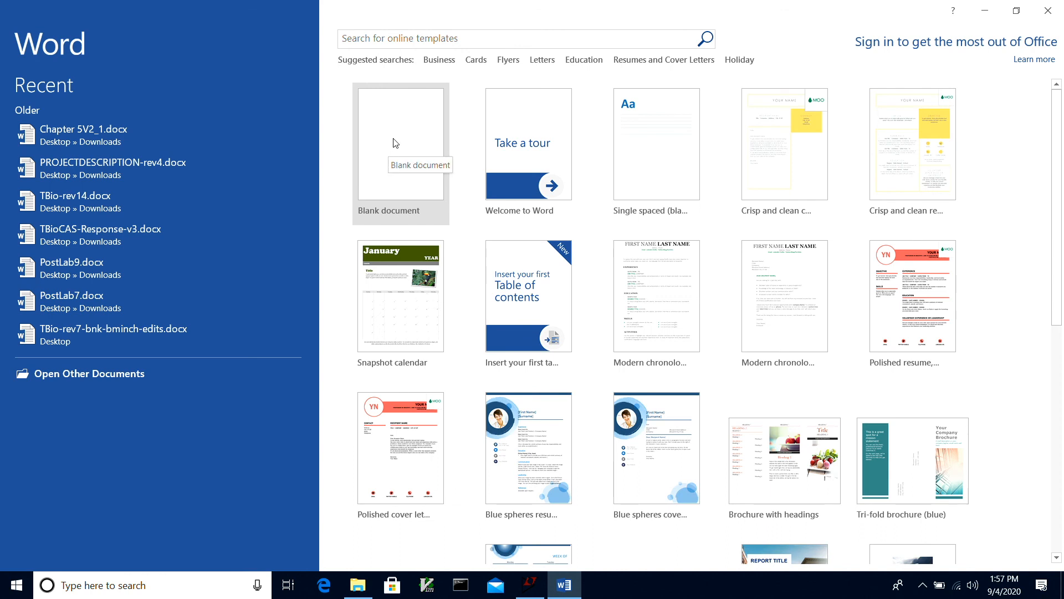
{"action": "left_click", "coordinate": [396, 142]}
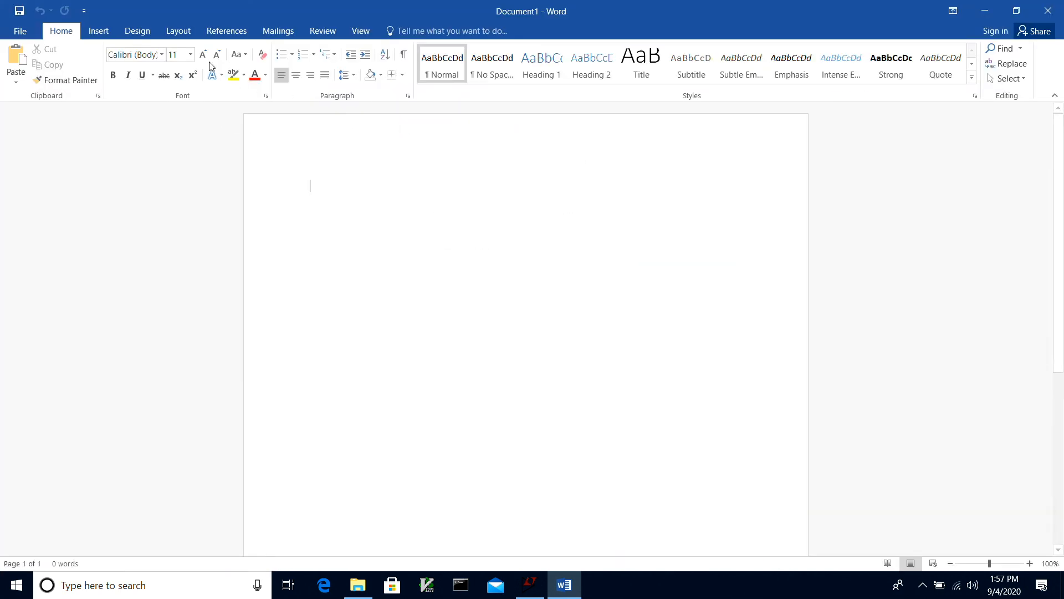
Step: Insert the picture noninvampschem.emf from the LTspiceXVII folder into the blank document
{"action": "left_click", "coordinate": [100, 32]}
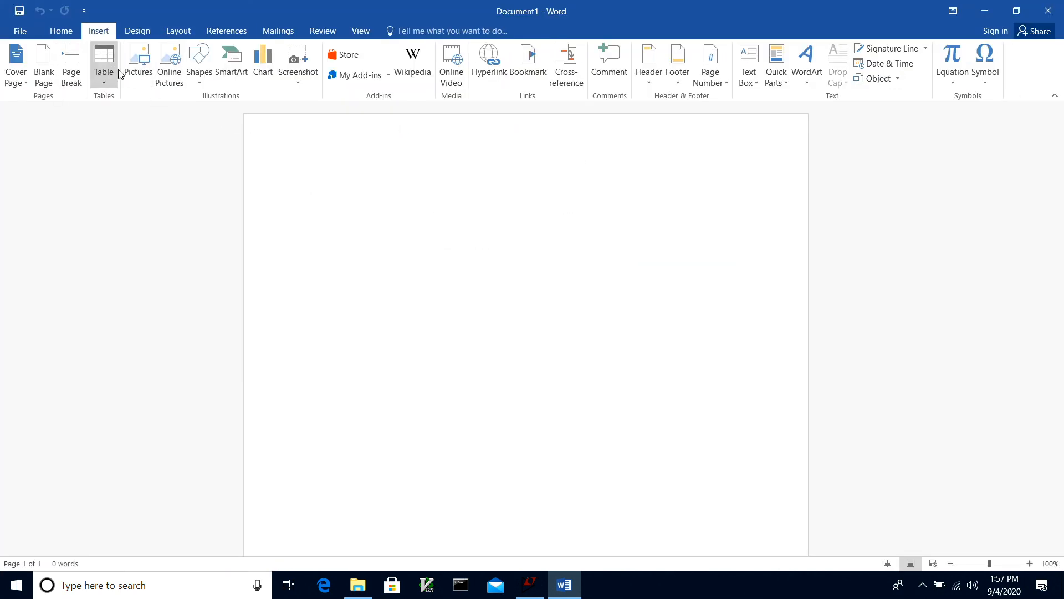
{"action": "left_click", "coordinate": [134, 67]}
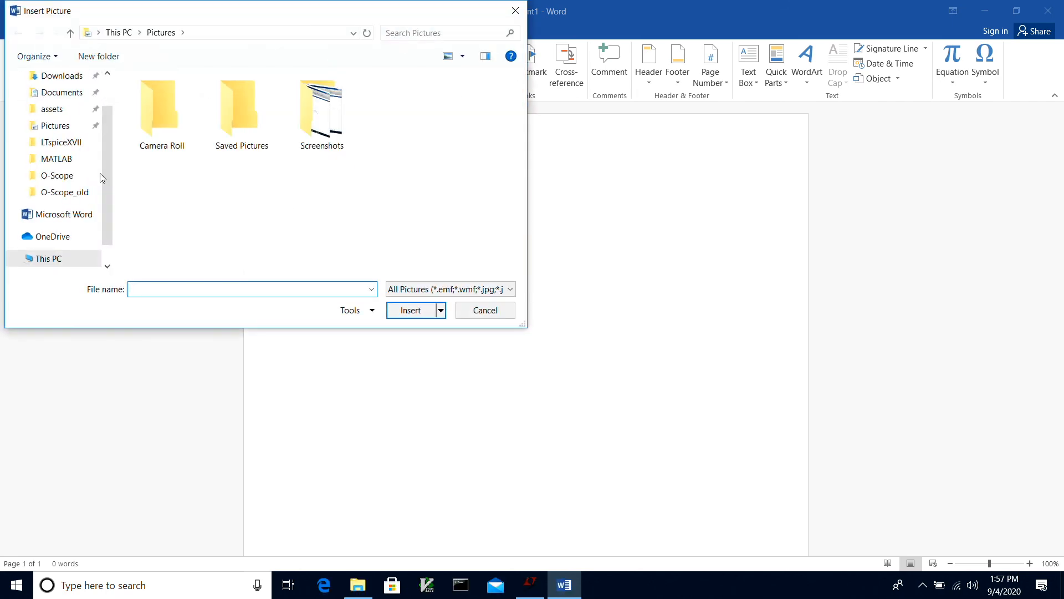
{"action": "left_click", "coordinate": [61, 143]}
{"action": "double_click", "coordinate": [154, 130]}
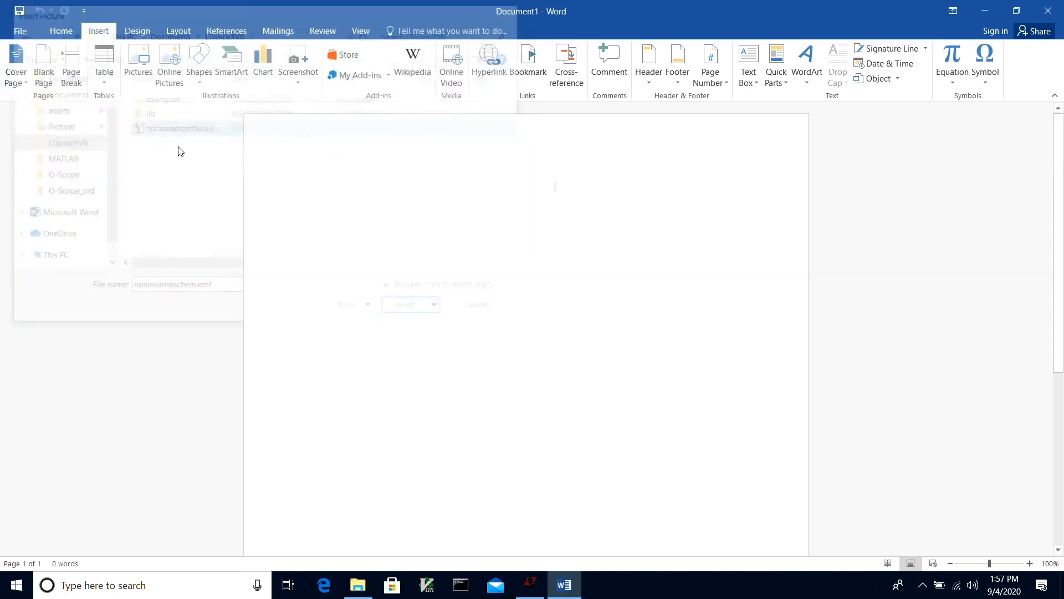
Step: Shrink the schematic picture proportionally to about 4.92 inches wide and 4.38 inches high
{"action": "scroll", "coordinate": [647, 418], "scroll_direction": "down", "scroll_amount": 2}
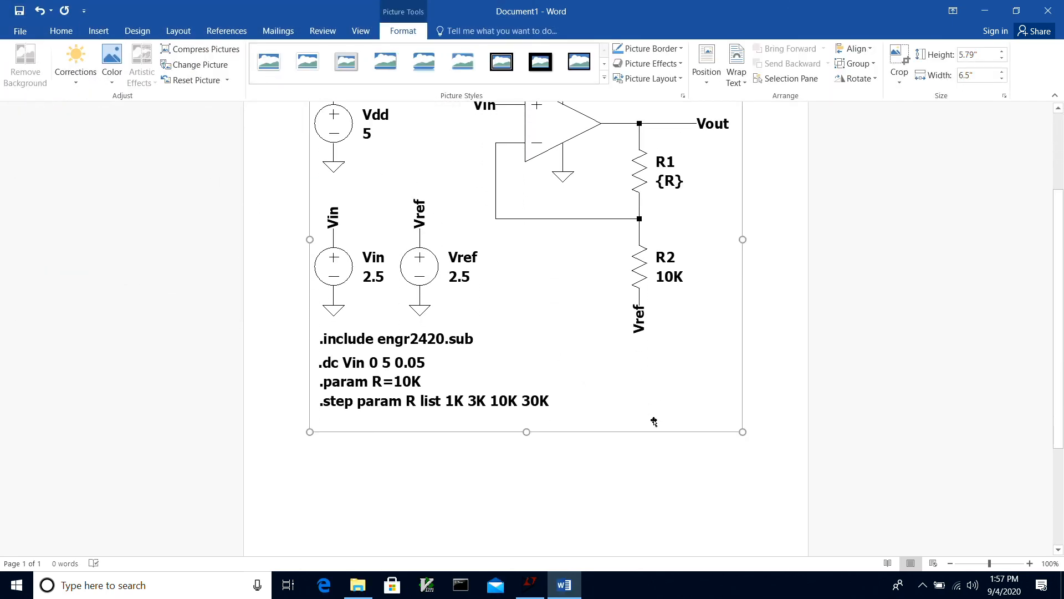
{"action": "left_click_drag", "start_coordinate": [743, 432], "coordinate": [592, 338]}
{"action": "scroll", "coordinate": [587, 339], "scroll_direction": "up", "scroll_amount": 4}
{"action": "scroll", "coordinate": [584, 340], "scroll_direction": "down", "scroll_amount": 1}
Step: Insert the picture noninvampvtc.emf from the MATLAB folder on a new line below the schematic
{"action": "left_click", "coordinate": [665, 351]}
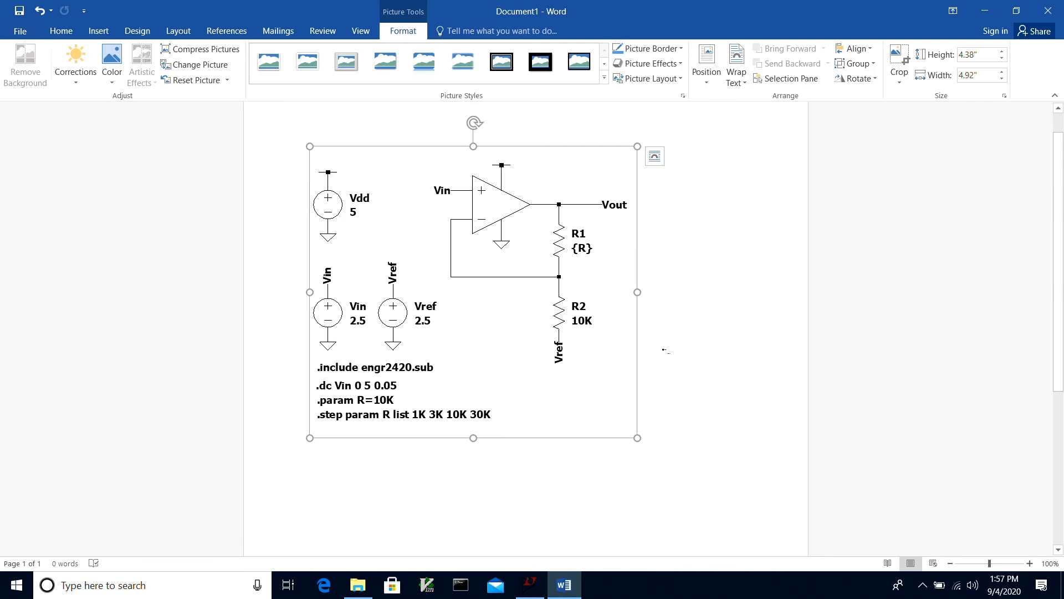
{"action": "key", "text": "Return"}
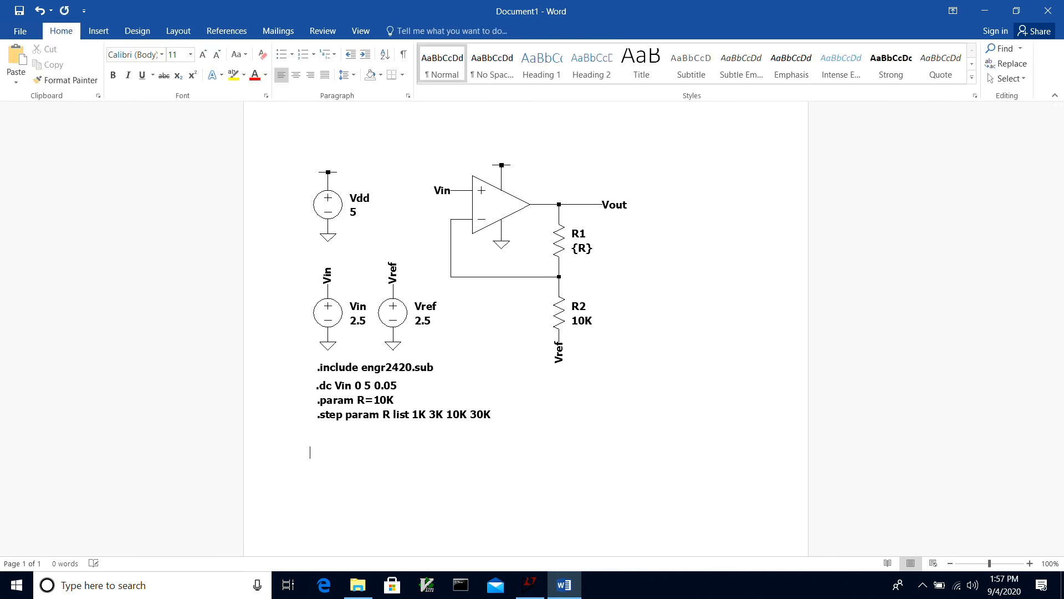
{"action": "left_click", "coordinate": [99, 31]}
{"action": "left_click", "coordinate": [136, 64]}
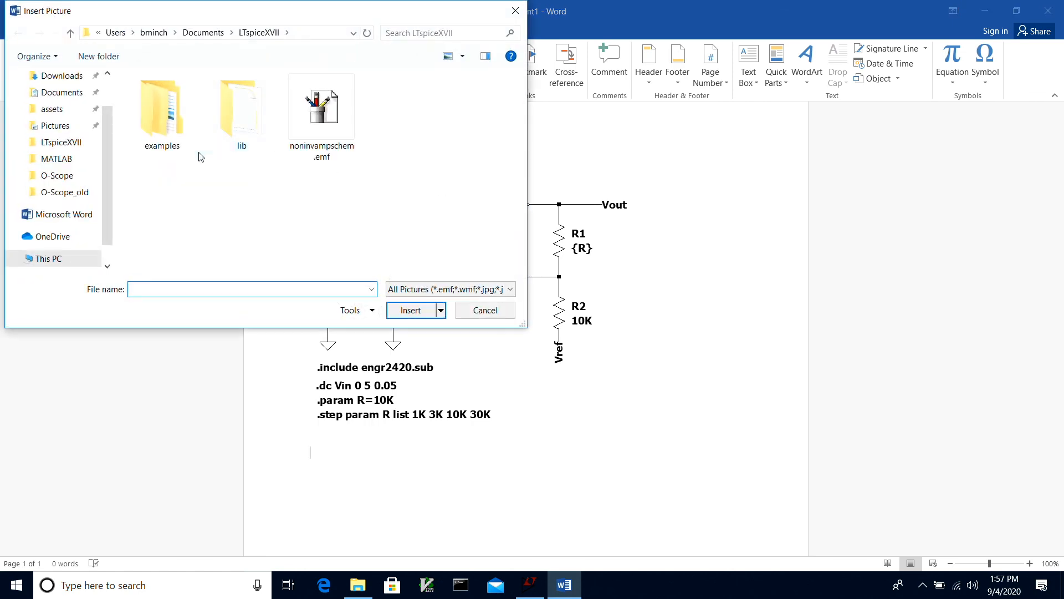
{"action": "left_click", "coordinate": [52, 160]}
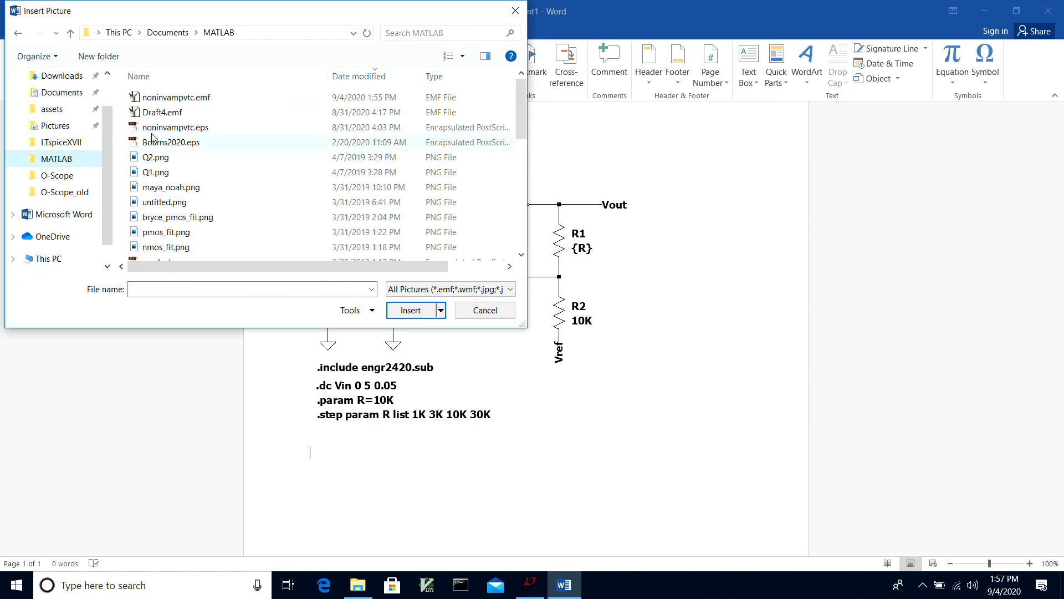
{"action": "double_click", "coordinate": [156, 100]}
Step: Examine the page layout with the schematic and the Vout versus Vin plot
{"action": "scroll", "coordinate": [285, 173], "scroll_direction": "down", "scroll_amount": 1}
{"action": "scroll", "coordinate": [284, 173], "scroll_direction": "up", "scroll_amount": 6}
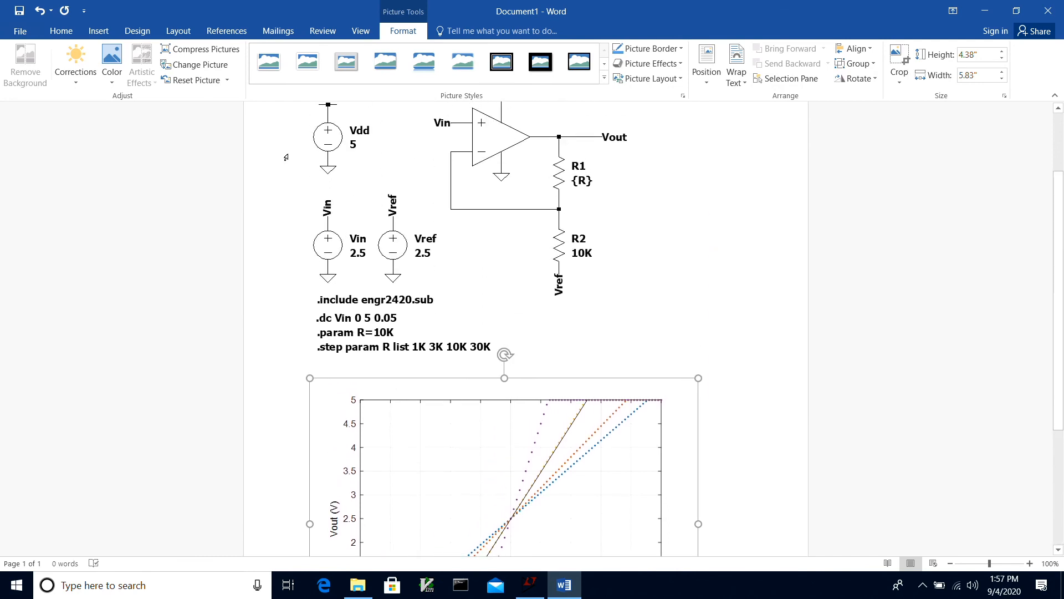
{"action": "scroll", "coordinate": [286, 157], "scroll_direction": "down", "scroll_amount": 10}
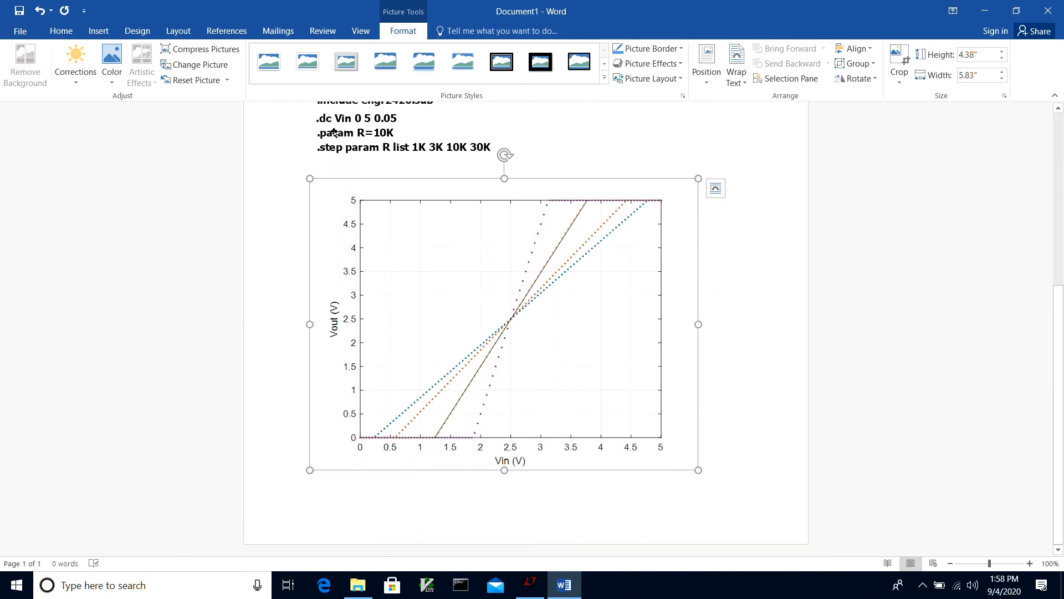
{"action": "scroll", "coordinate": [334, 132], "scroll_direction": "up", "scroll_amount": 3}
{"action": "scroll", "coordinate": [334, 132], "scroll_direction": "up", "scroll_amount": 1}
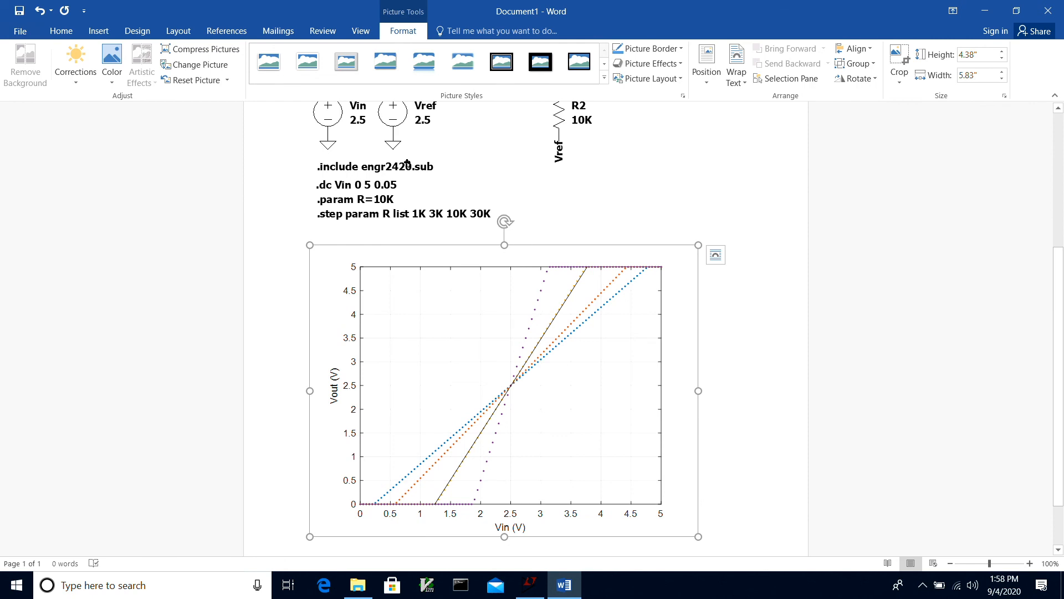
{"action": "scroll", "coordinate": [407, 162], "scroll_direction": "up", "scroll_amount": 6}
{"action": "scroll", "coordinate": [408, 162], "scroll_direction": "down", "scroll_amount": 6}
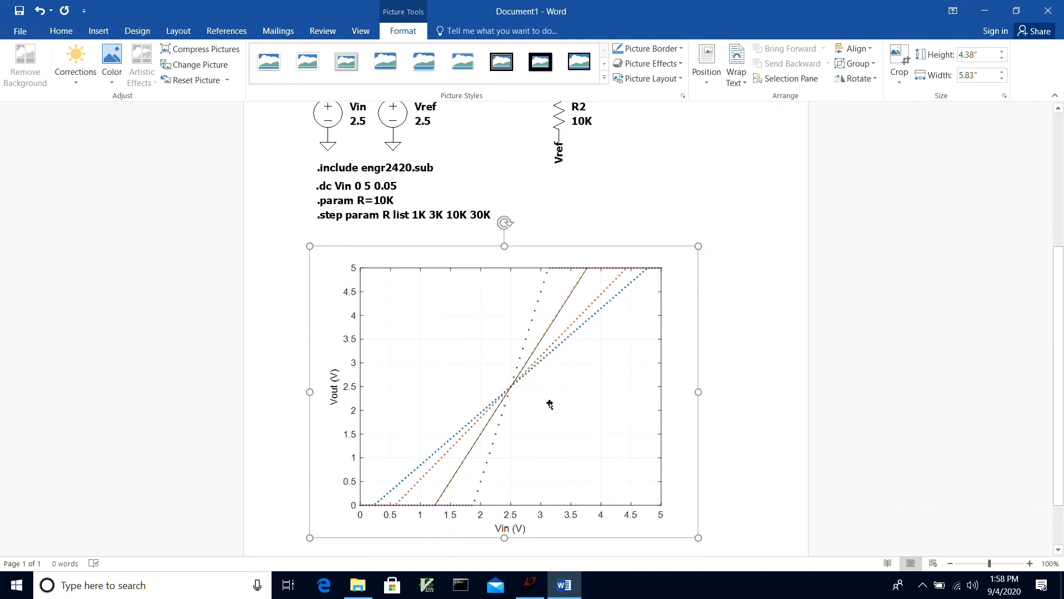
{"action": "scroll", "coordinate": [550, 404], "scroll_direction": "down", "scroll_amount": 2}
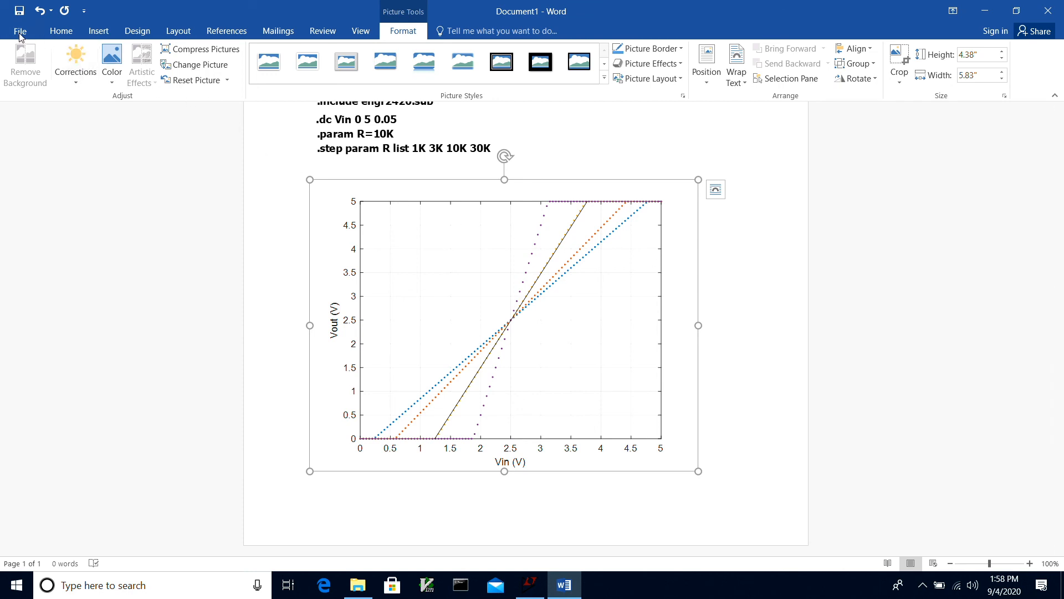
Step: Print the document with the Adobe PDF printer and save it to the Desktop as noninvamp.pdf
{"action": "left_click", "coordinate": [20, 33]}
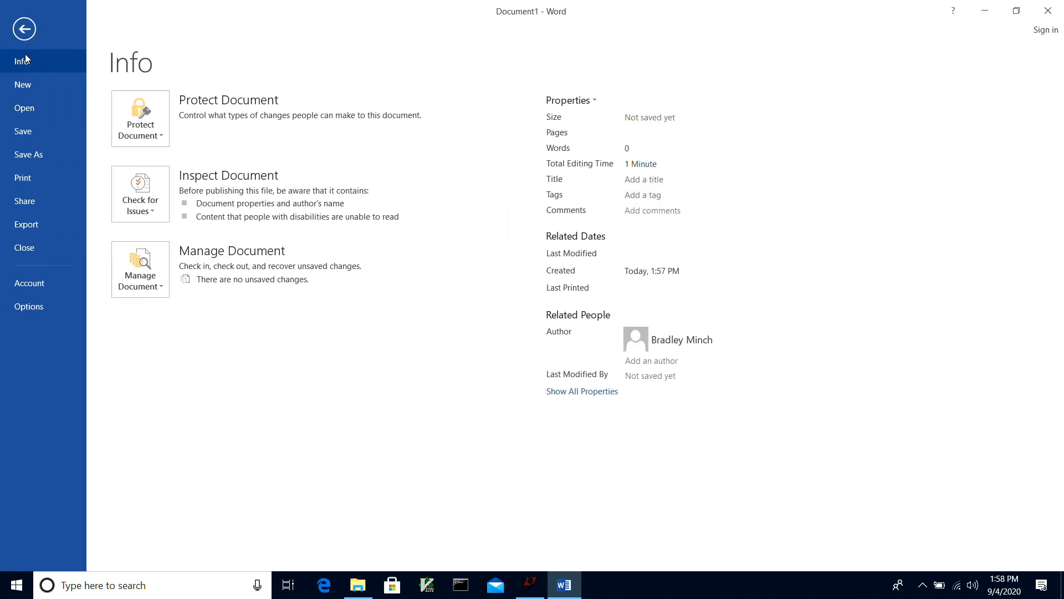
{"action": "left_click", "coordinate": [33, 178]}
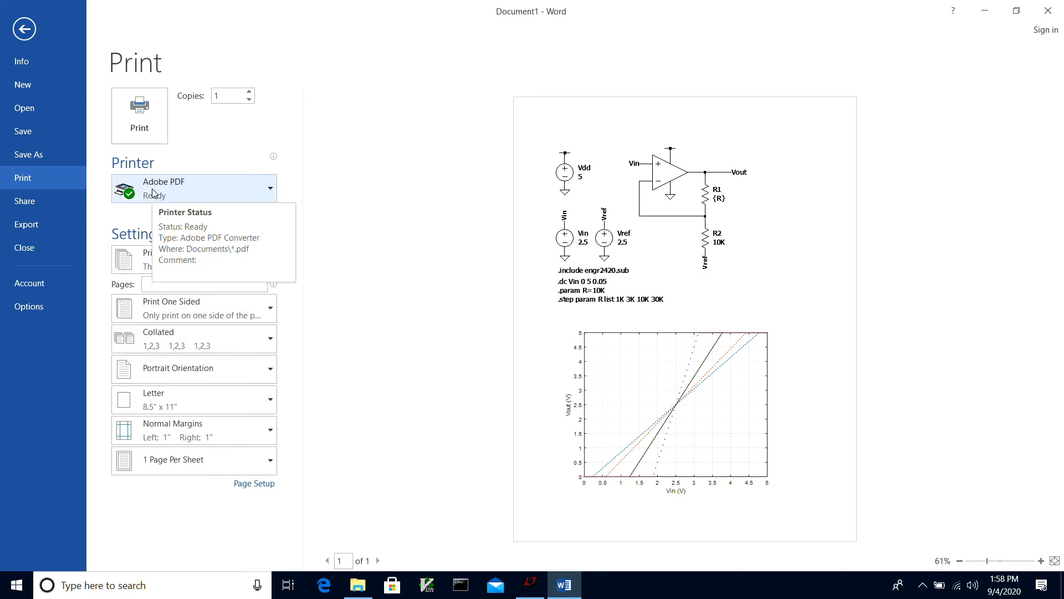
{"action": "left_click", "coordinate": [140, 116]}
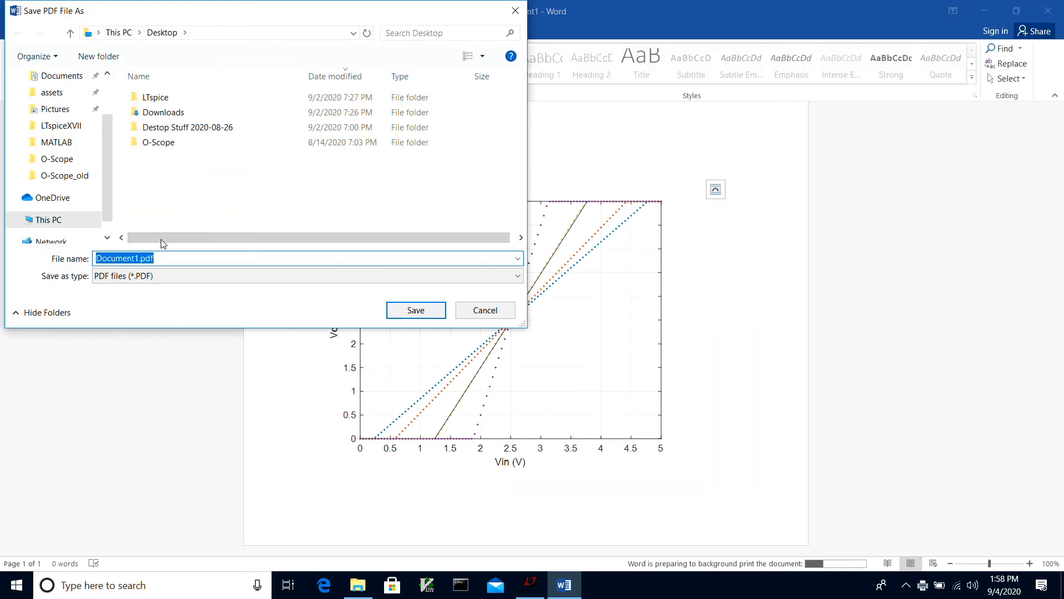
{"action": "left_click_drag", "start_coordinate": [135, 258], "coordinate": [93, 256]}
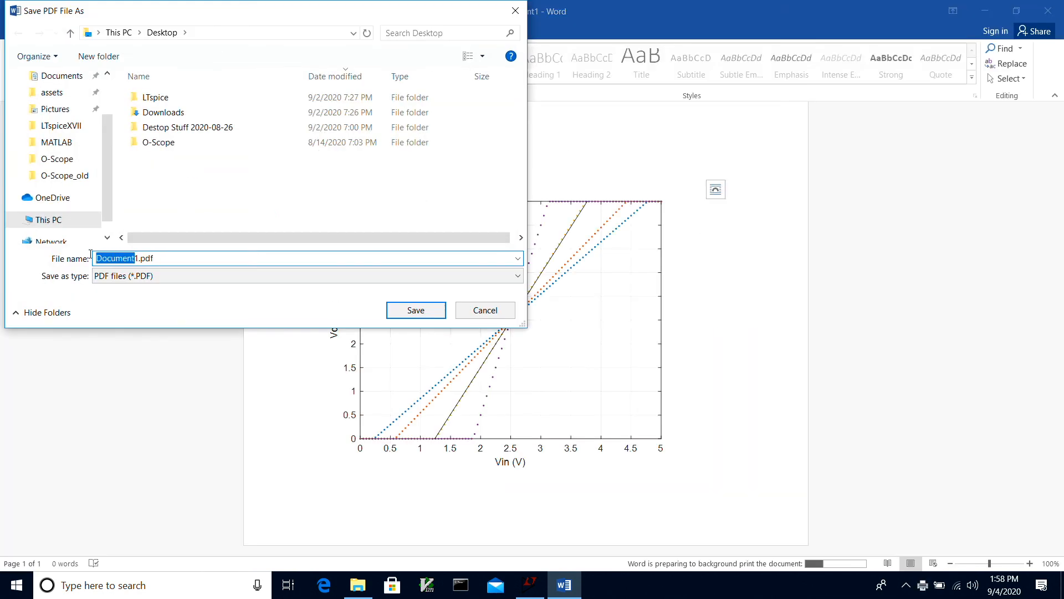
{"action": "key", "text": "Delete"}
{"action": "key", "text": "Delete"}
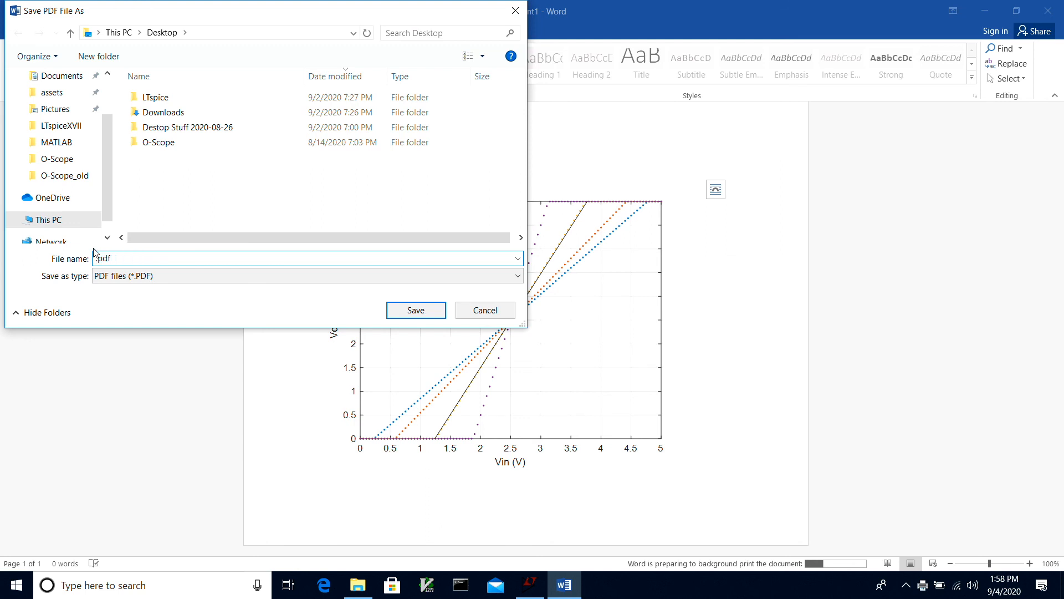
{"action": "type", "text": "noninvamp"}
{"action": "left_click", "coordinate": [410, 310]}
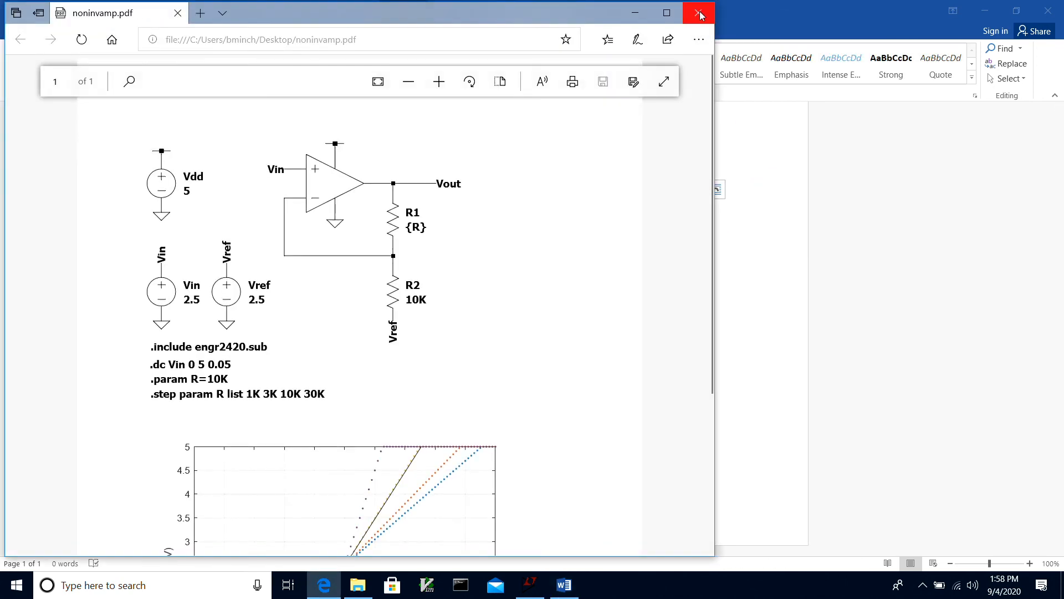
Step: Close the PDF preview and close the Word document without saving it
{"action": "left_click", "coordinate": [699, 13]}
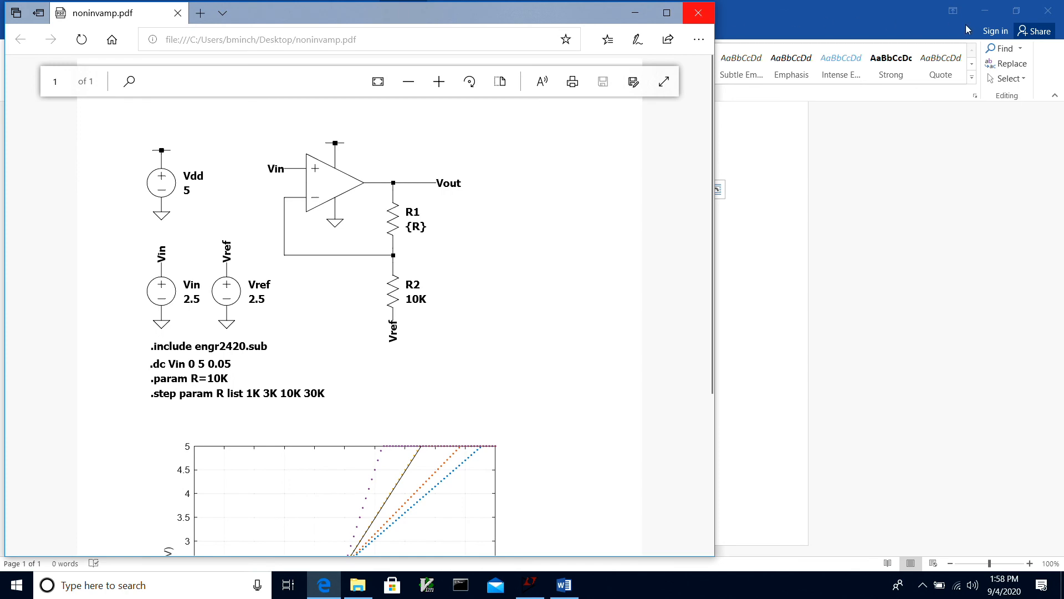
{"action": "left_click", "coordinate": [1048, 11]}
{"action": "left_click", "coordinate": [529, 320]}
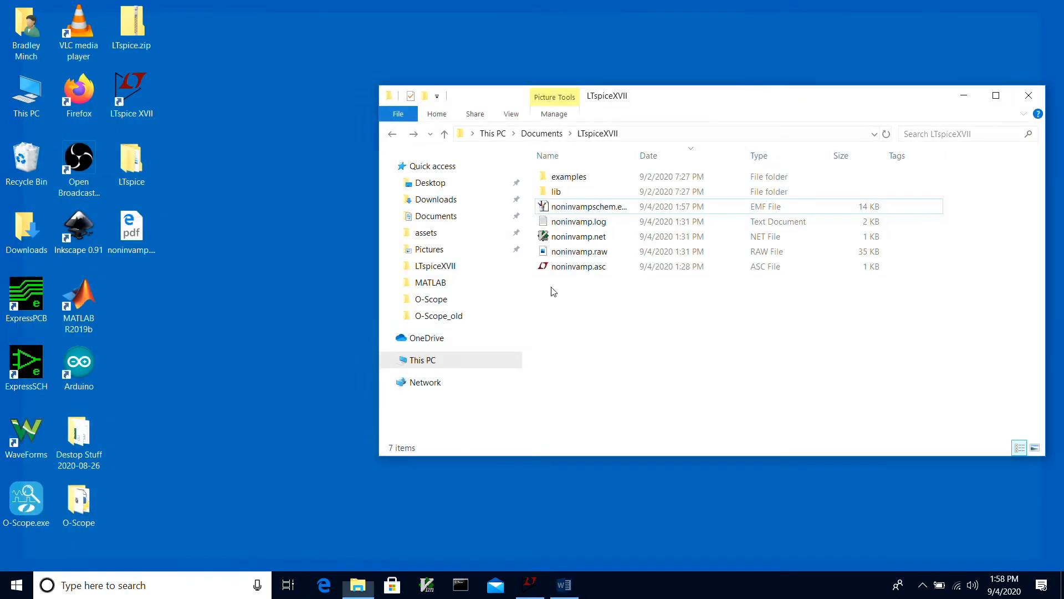
Step: Open noninvamp.pdf from the desktop in Adobe Acrobat
{"action": "right_click", "coordinate": [132, 234]}
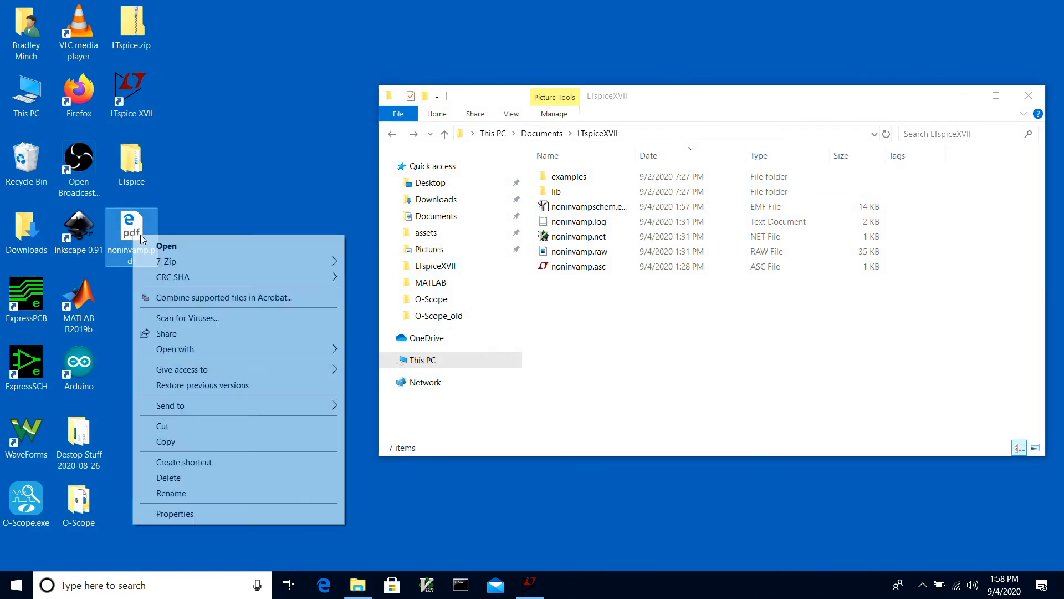
{"action": "mouse_move", "coordinate": [213, 347]}
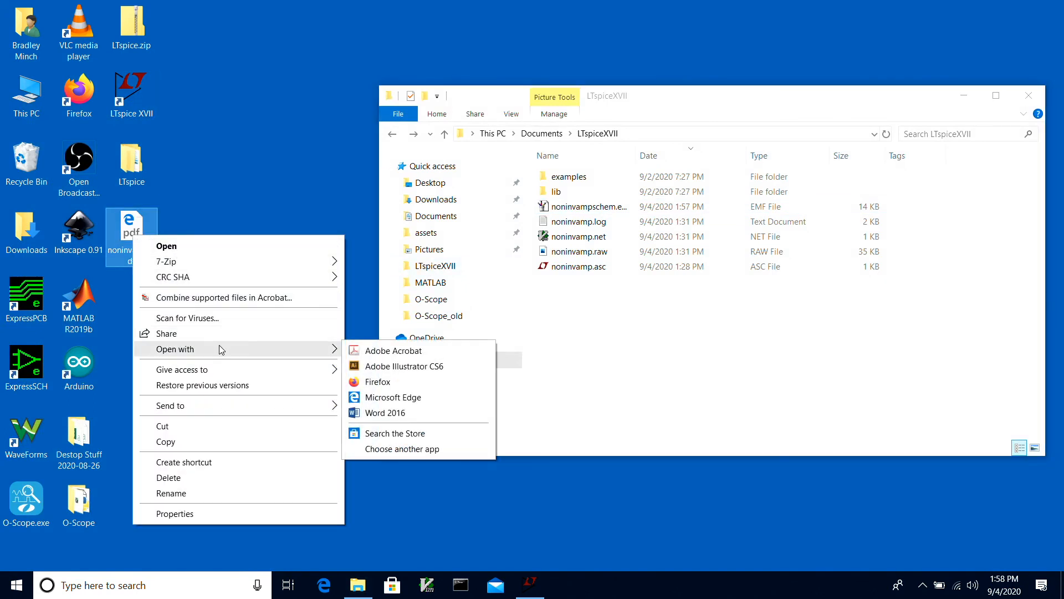
{"action": "left_click", "coordinate": [372, 353]}
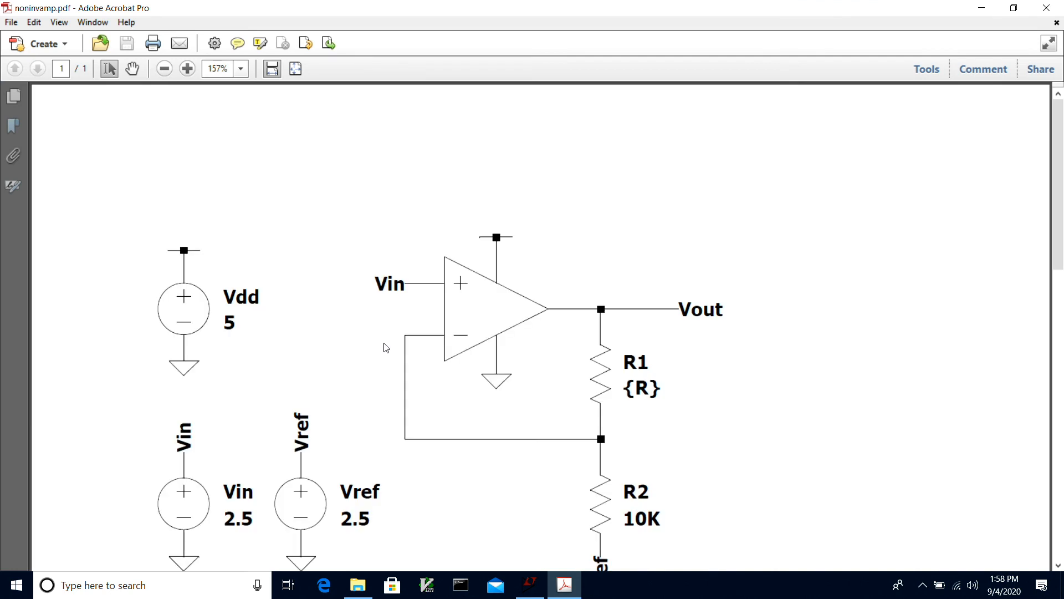
Step: Examine the line and text quality of the schematic in the PDF at 600% magnification
{"action": "scroll", "coordinate": [383, 344], "scroll_direction": "down", "scroll_amount": 5}
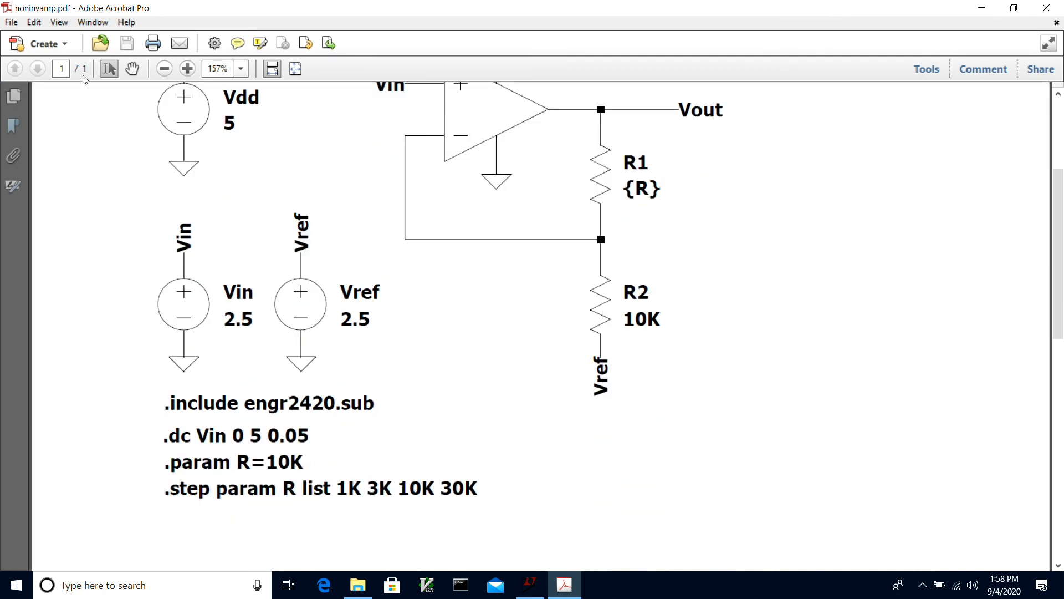
{"action": "left_click", "coordinate": [187, 68]}
{"action": "left_click", "coordinate": [187, 69]}
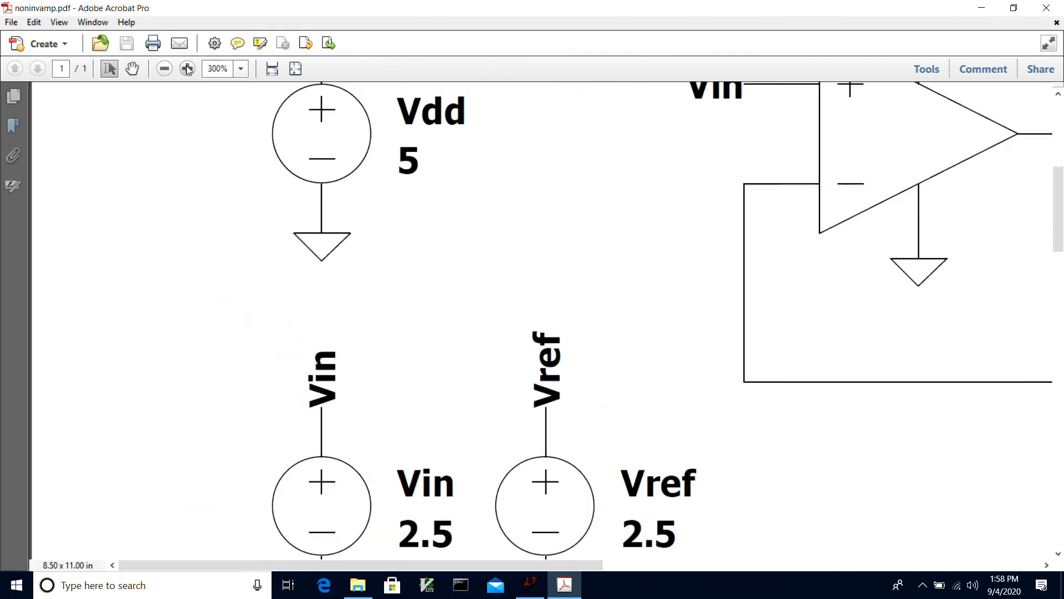
{"action": "left_click", "coordinate": [188, 68]}
{"action": "left_click", "coordinate": [187, 69]}
{"action": "scroll", "coordinate": [516, 237], "scroll_direction": "down", "scroll_amount": 2}
{"action": "scroll", "coordinate": [516, 237], "scroll_direction": "up", "scroll_amount": 3}
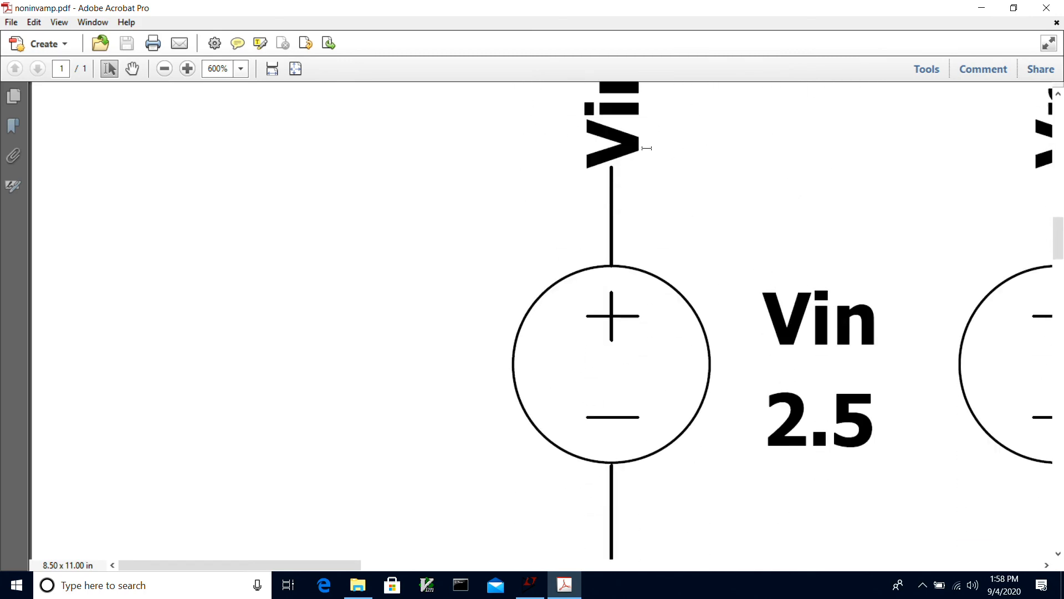
Step: Examine the Vout versus Vin plot in the PDF at 125% and 600% magnification, and close Acrobat
{"action": "left_click", "coordinate": [163, 69]}
{"action": "left_click", "coordinate": [163, 69]}
{"action": "left_click", "coordinate": [163, 69]}
{"action": "left_click", "coordinate": [163, 69]}
{"action": "left_click", "coordinate": [163, 69]}
{"action": "scroll", "coordinate": [153, 354], "scroll_direction": "down", "scroll_amount": 5}
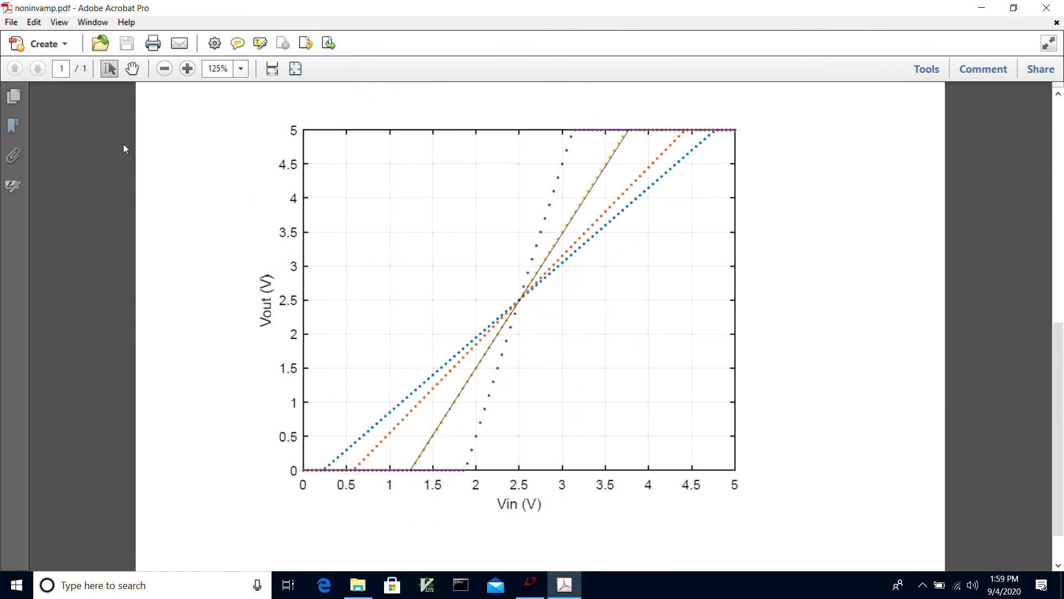
{"action": "scroll", "coordinate": [249, 338], "scroll_direction": "down", "scroll_amount": 2}
{"action": "left_click", "coordinate": [165, 69]}
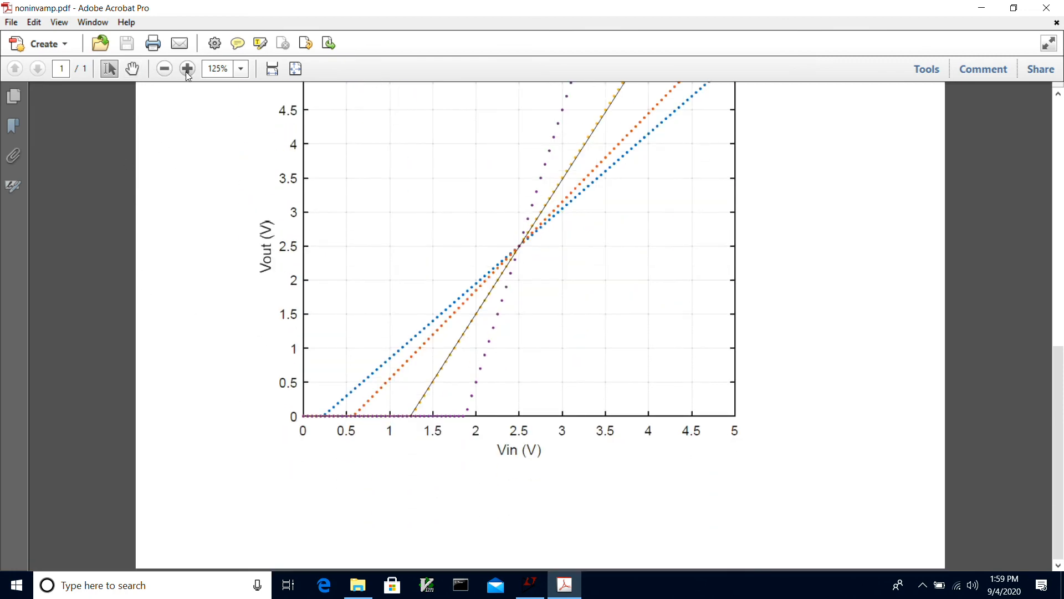
{"action": "left_click", "coordinate": [188, 69]}
{"action": "left_click", "coordinate": [188, 69]}
{"action": "left_click", "coordinate": [188, 69]}
{"action": "left_click", "coordinate": [187, 69]}
{"action": "left_click", "coordinate": [187, 69]}
{"action": "left_click", "coordinate": [187, 69]}
{"action": "scroll", "coordinate": [613, 392], "scroll_direction": "down", "scroll_amount": 10}
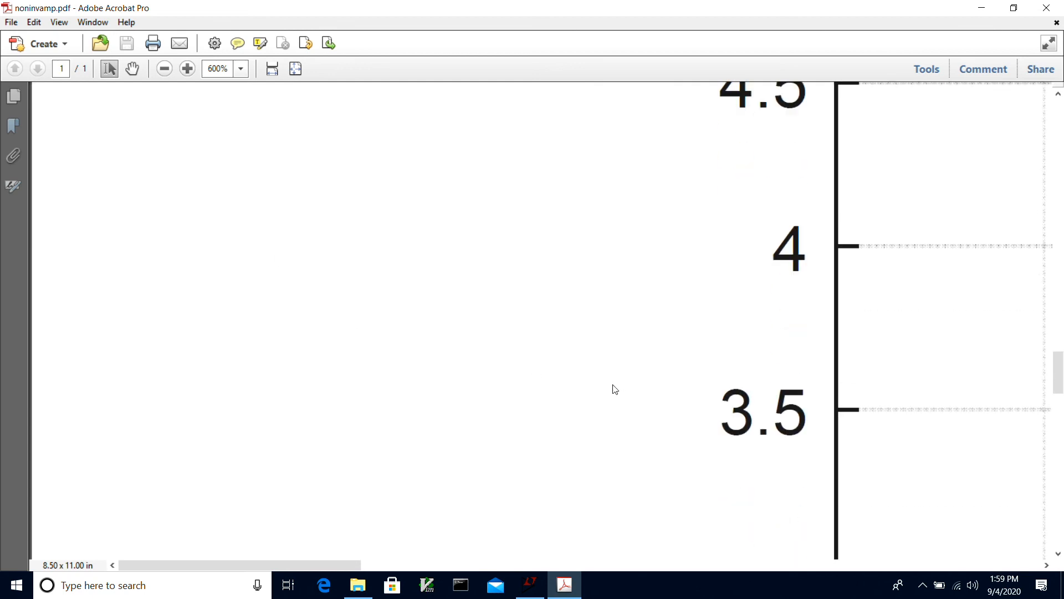
{"action": "scroll", "coordinate": [704, 408], "scroll_direction": "down", "scroll_amount": 15}
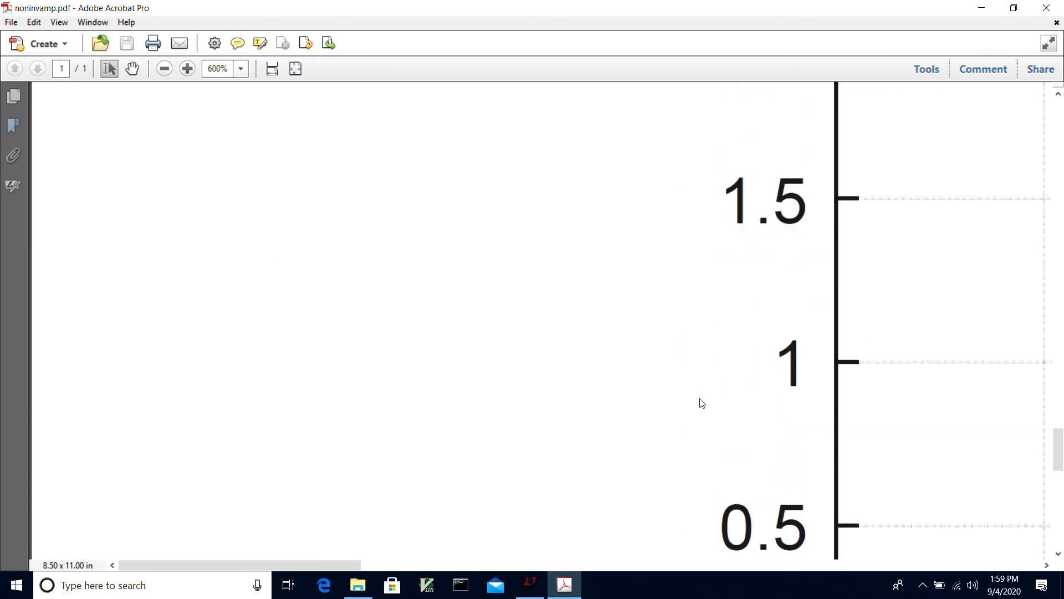
{"action": "left_click_drag", "start_coordinate": [317, 561], "coordinate": [417, 558]}
{"action": "scroll", "coordinate": [589, 327], "scroll_direction": "down", "scroll_amount": 1}
{"action": "scroll", "coordinate": [589, 328], "scroll_direction": "up", "scroll_amount": 5}
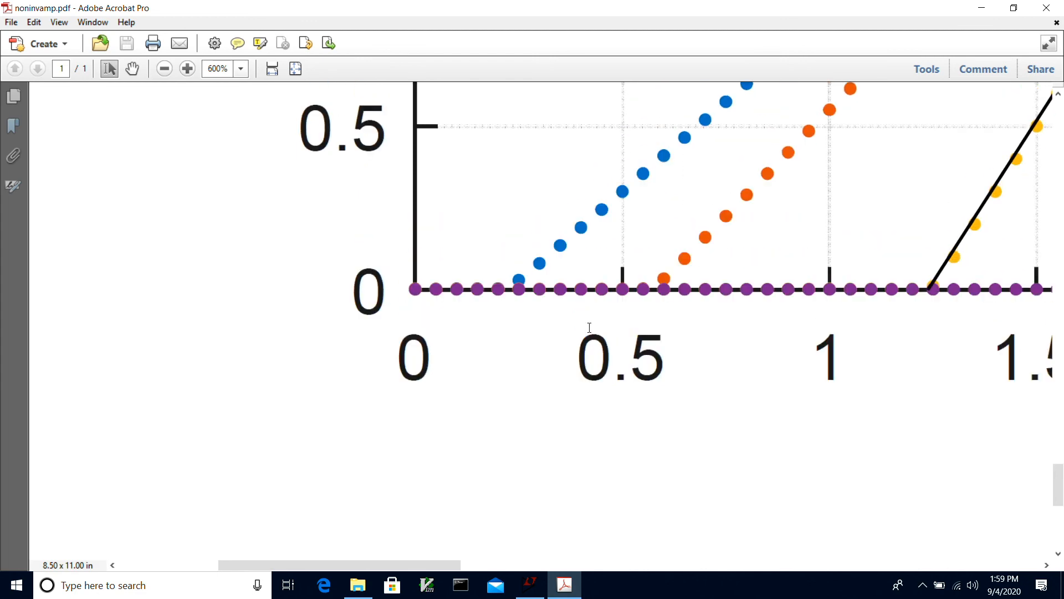
{"action": "left_click", "coordinate": [164, 68]}
{"action": "left_click", "coordinate": [1039, 10]}
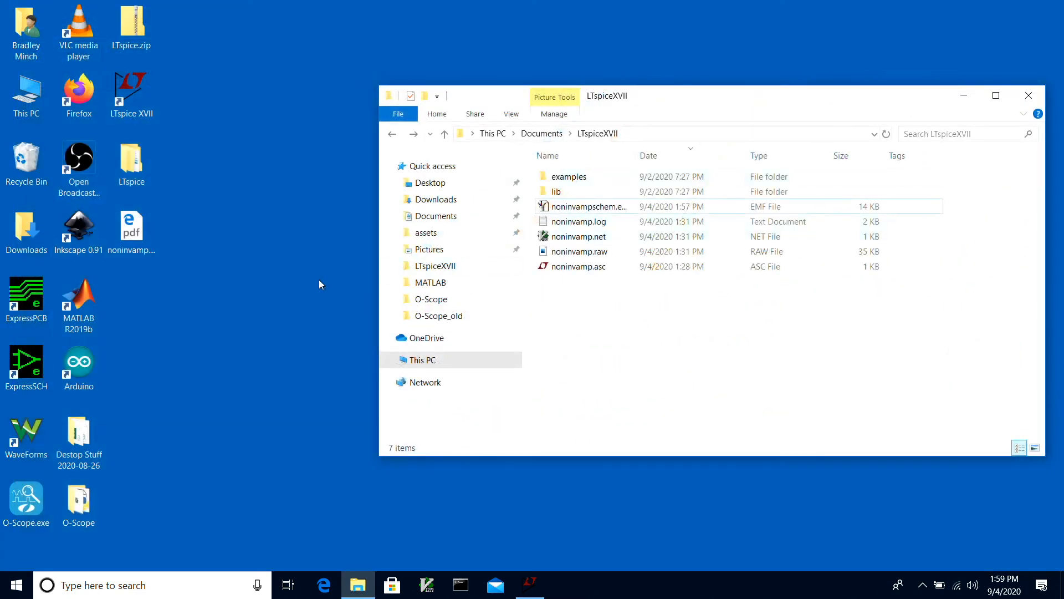
Step: Check the file size of noninvamp.pdf on the desktop in its file properties
{"action": "right_click", "coordinate": [137, 228]}
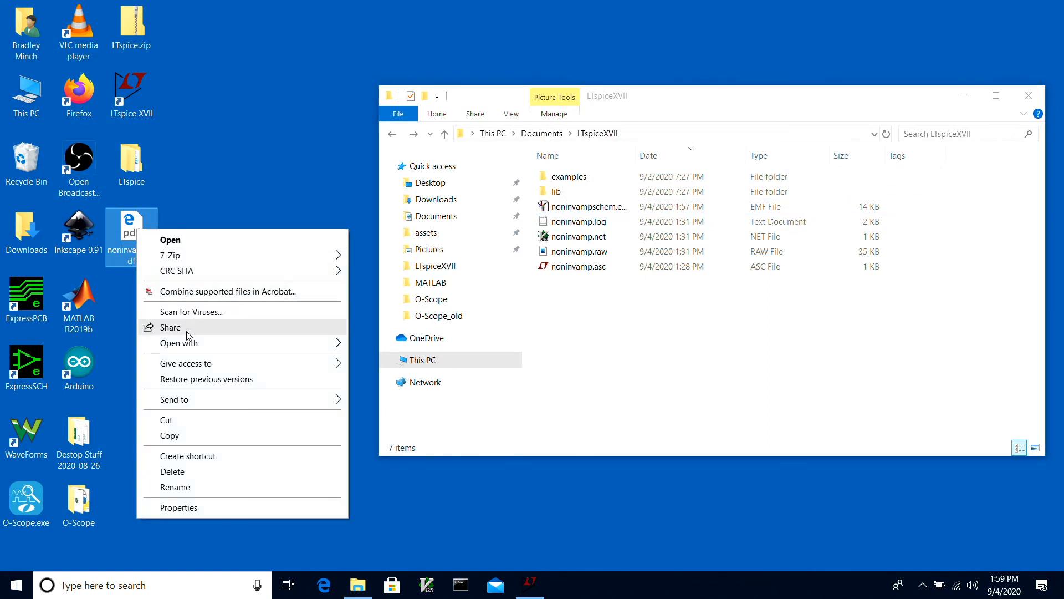
{"action": "mouse_move", "coordinate": [184, 344]}
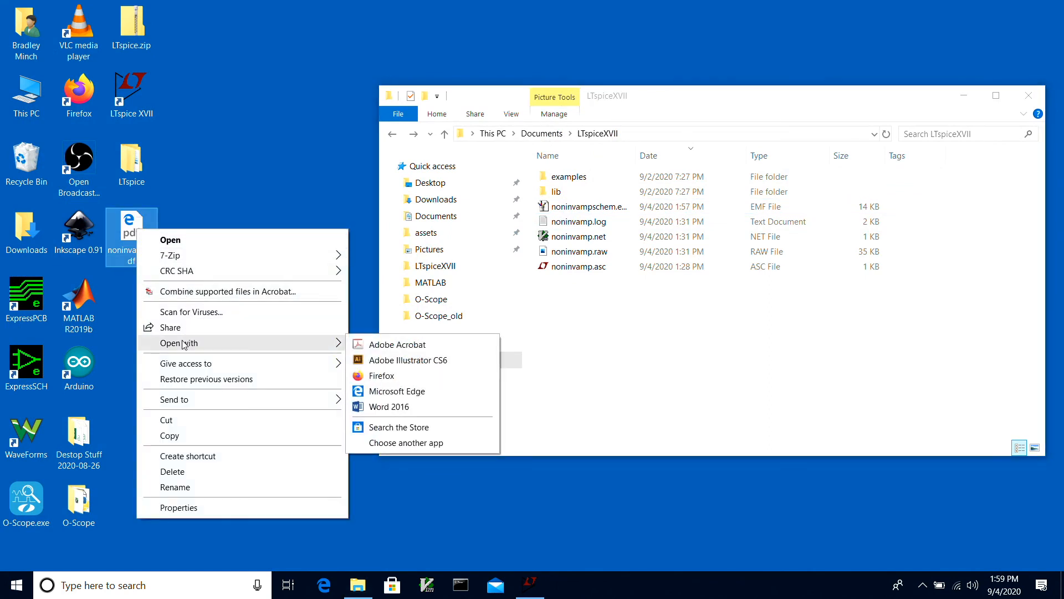
{"action": "left_click", "coordinate": [202, 507]}
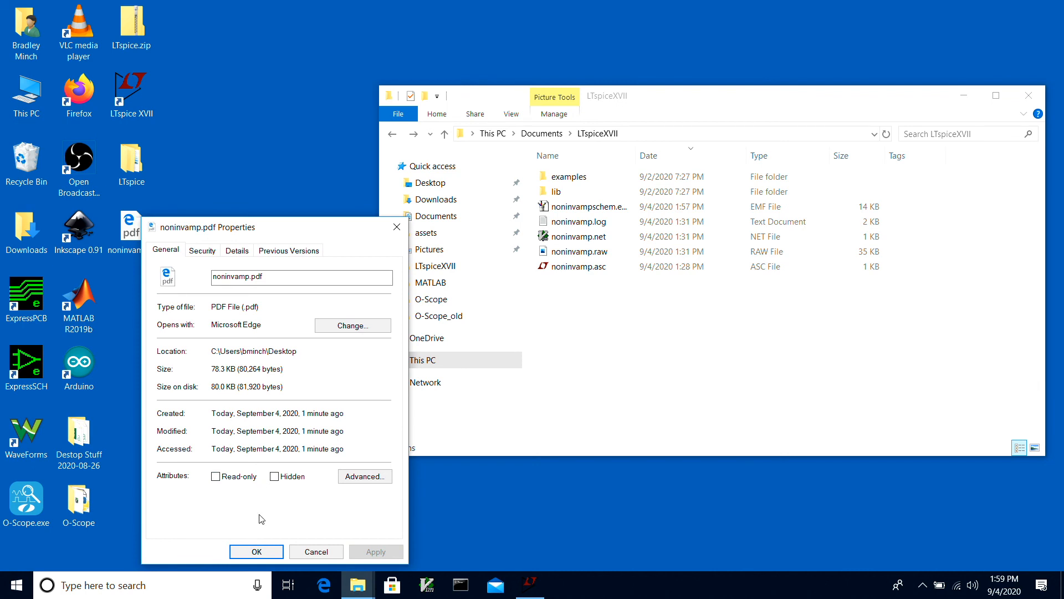
{"action": "left_click", "coordinate": [253, 551]}
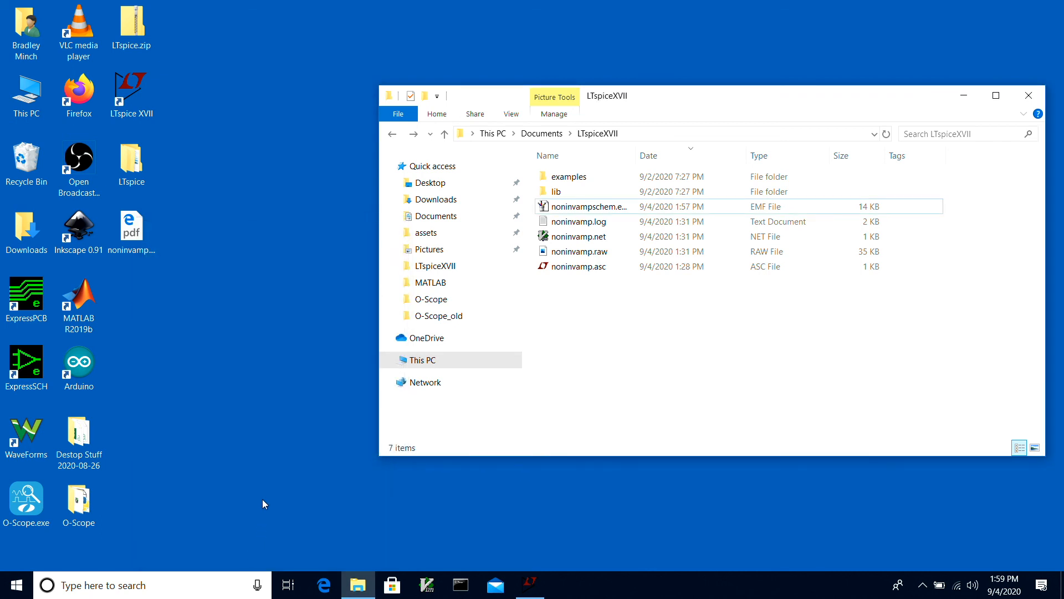